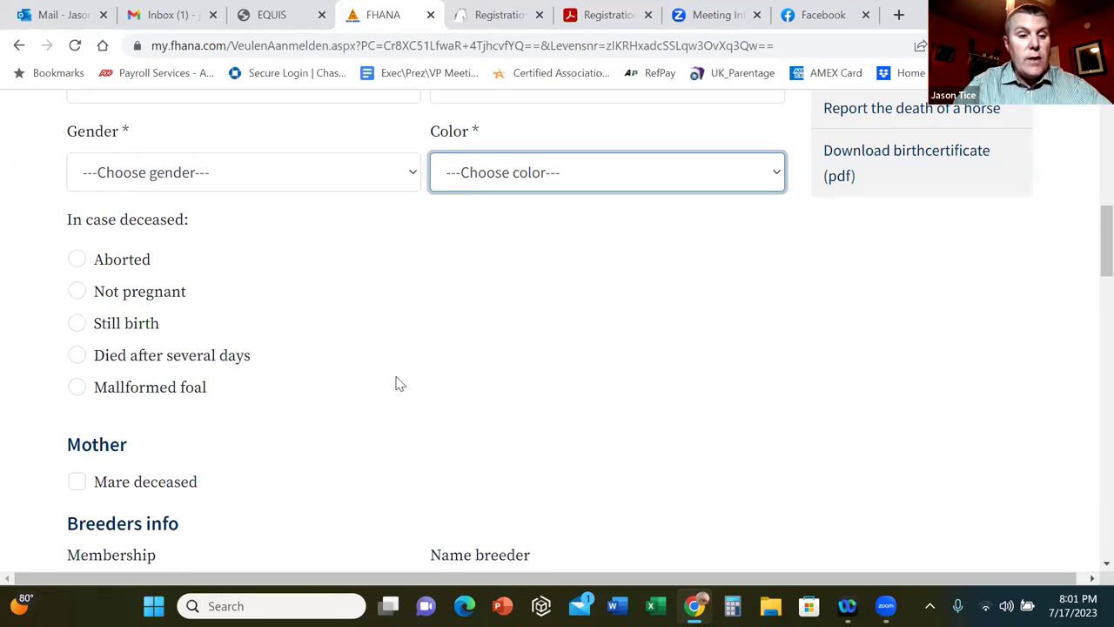
# Step: Review the foal registration form from the gender and color fields through owner, stable address, credit card payment and terms sections
pyautogui.scroll(-1, 378, 386)
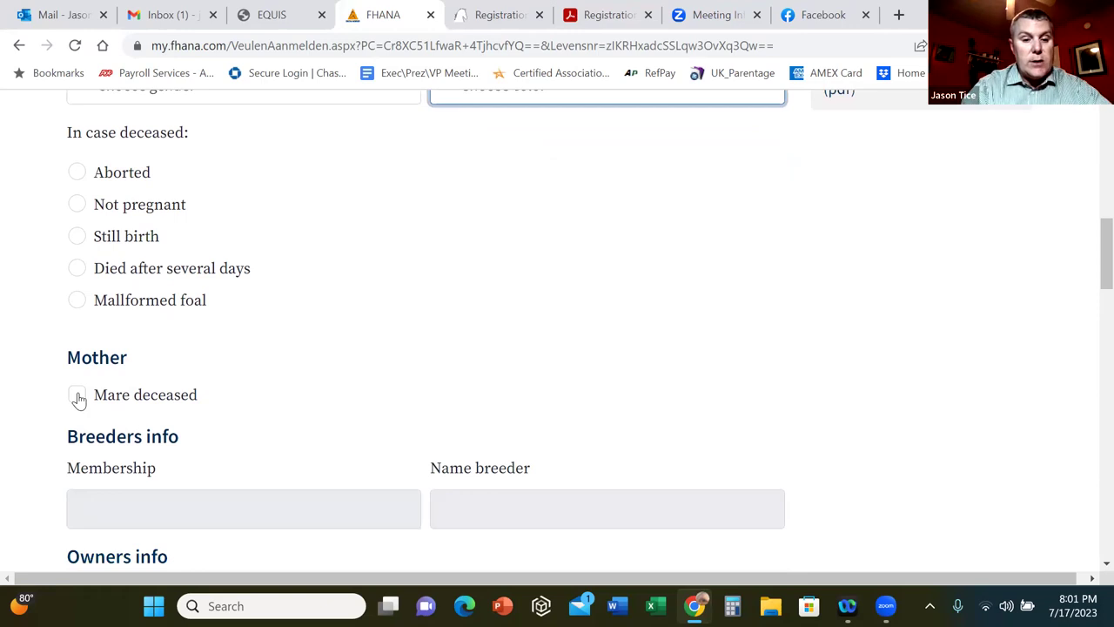
pyautogui.scroll(-3, 499, 351)
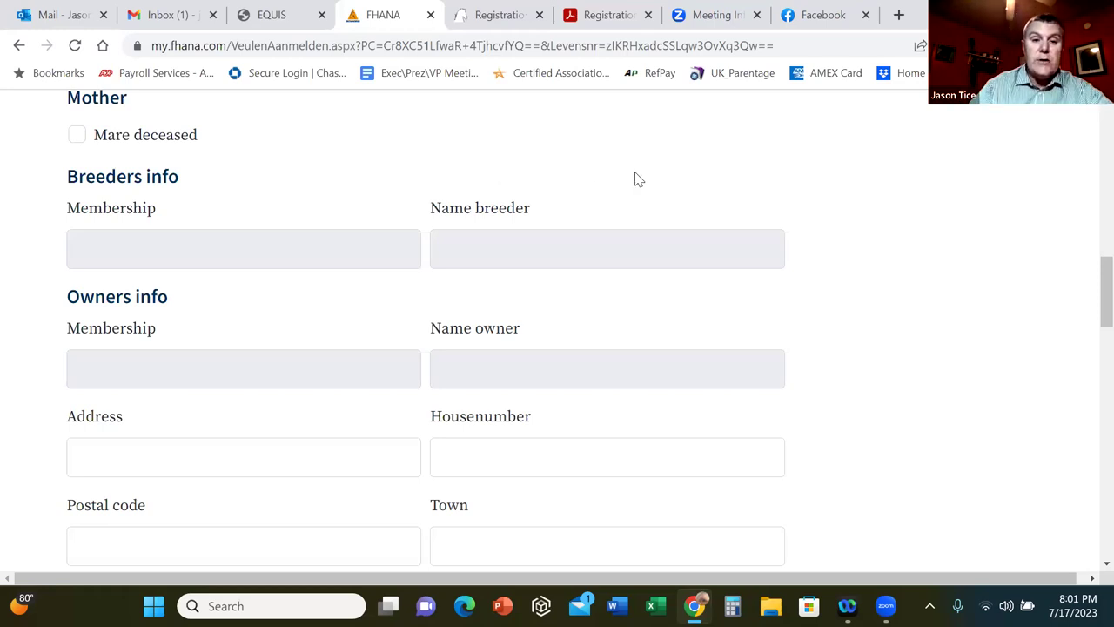
pyautogui.scroll(-4, 750, 184)
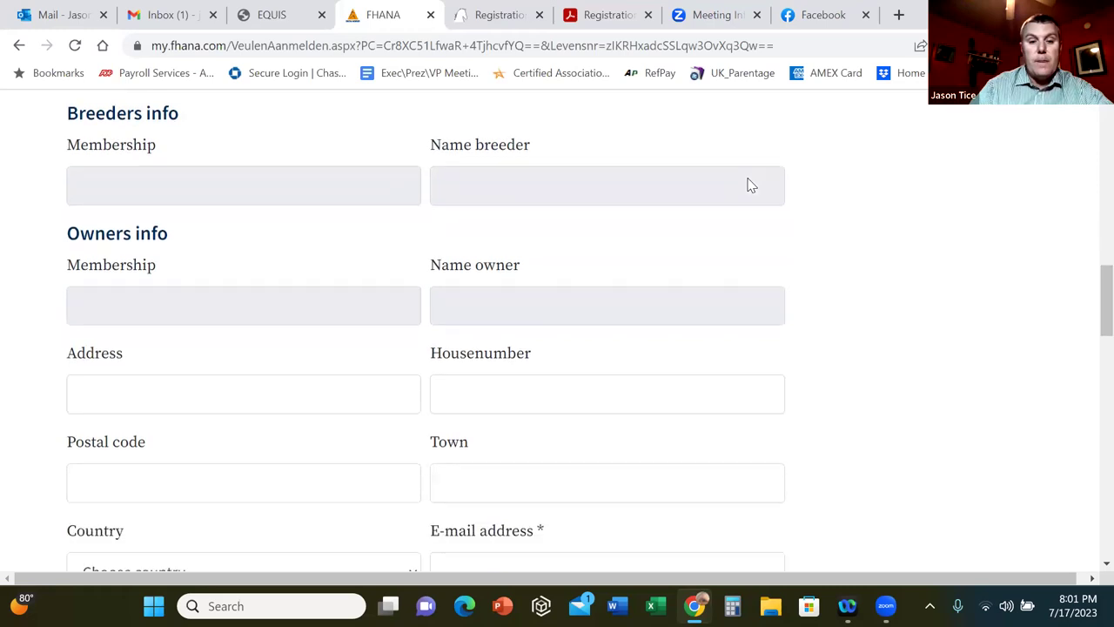
pyautogui.scroll(-1, 609, 174)
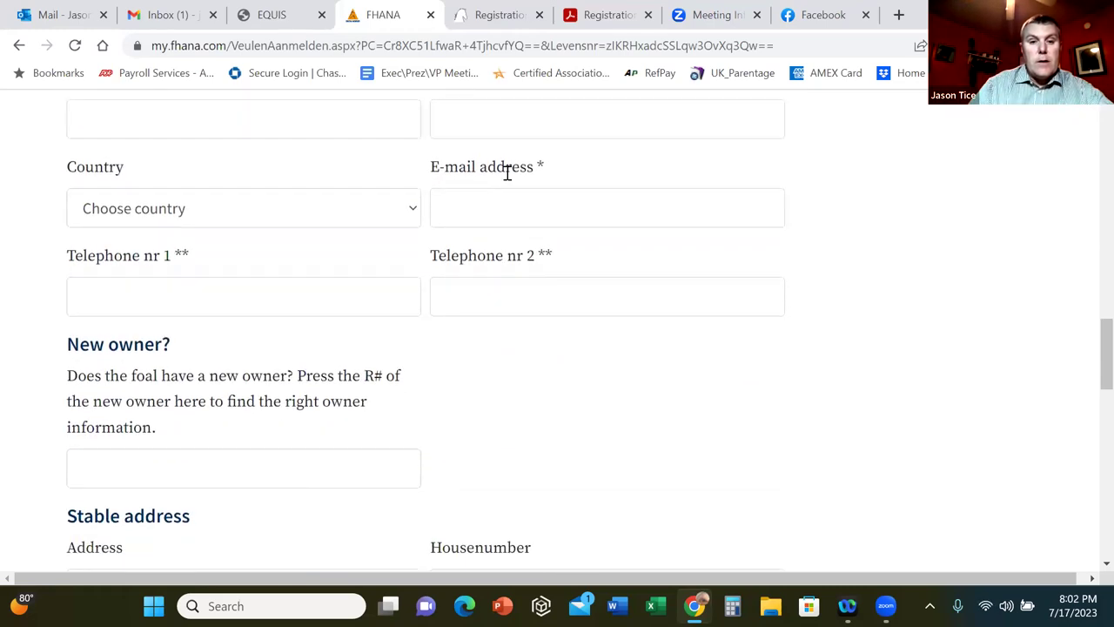
pyautogui.scroll(-1, 659, 324)
pyautogui.scroll(-3, 659, 323)
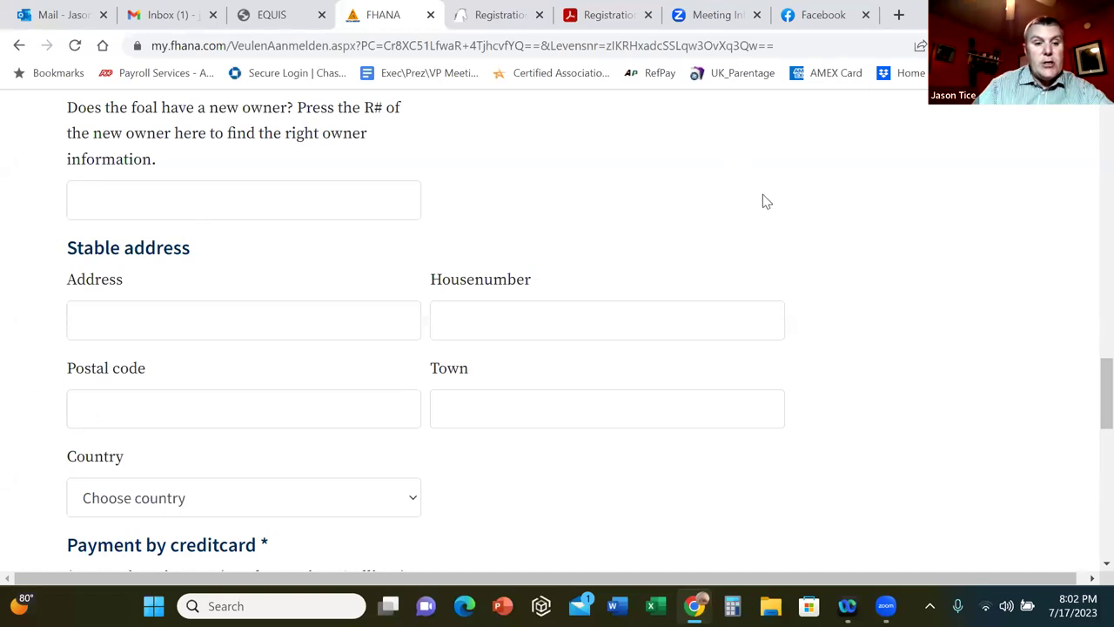
pyautogui.scroll(-5, 762, 201)
pyautogui.scroll(-1, 762, 201)
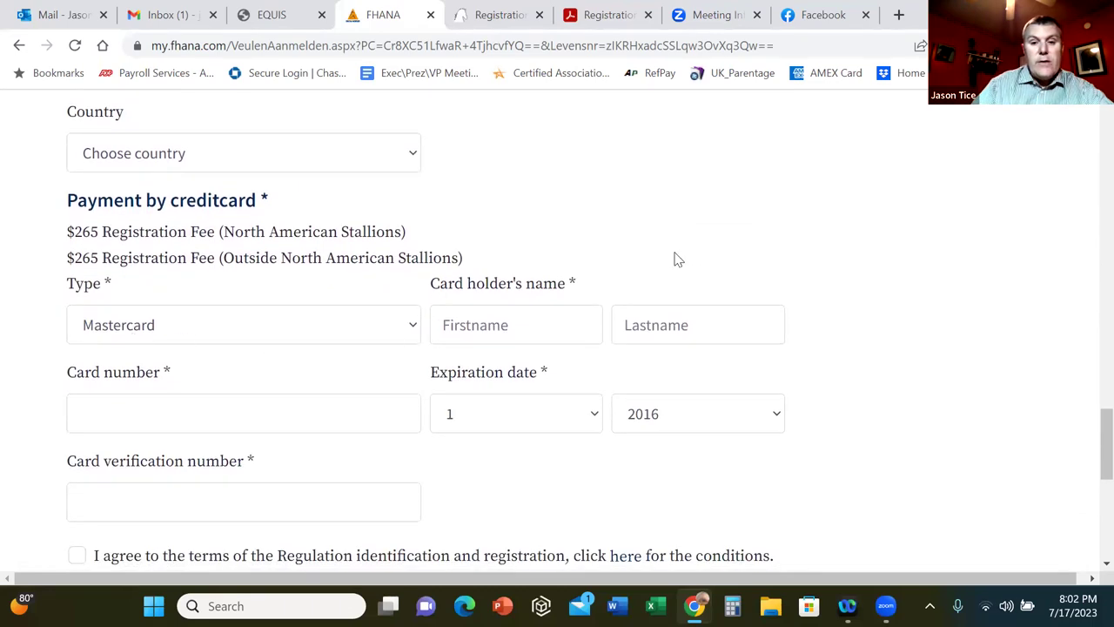
pyautogui.scroll(-2, 316, 278)
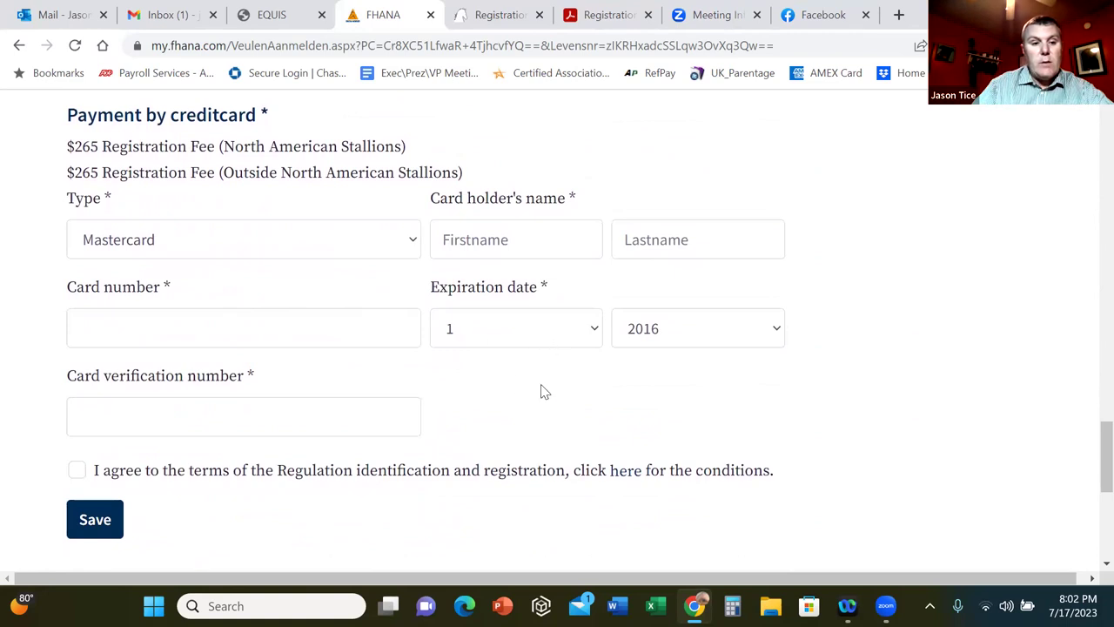
pyautogui.scroll(-1, 566, 410)
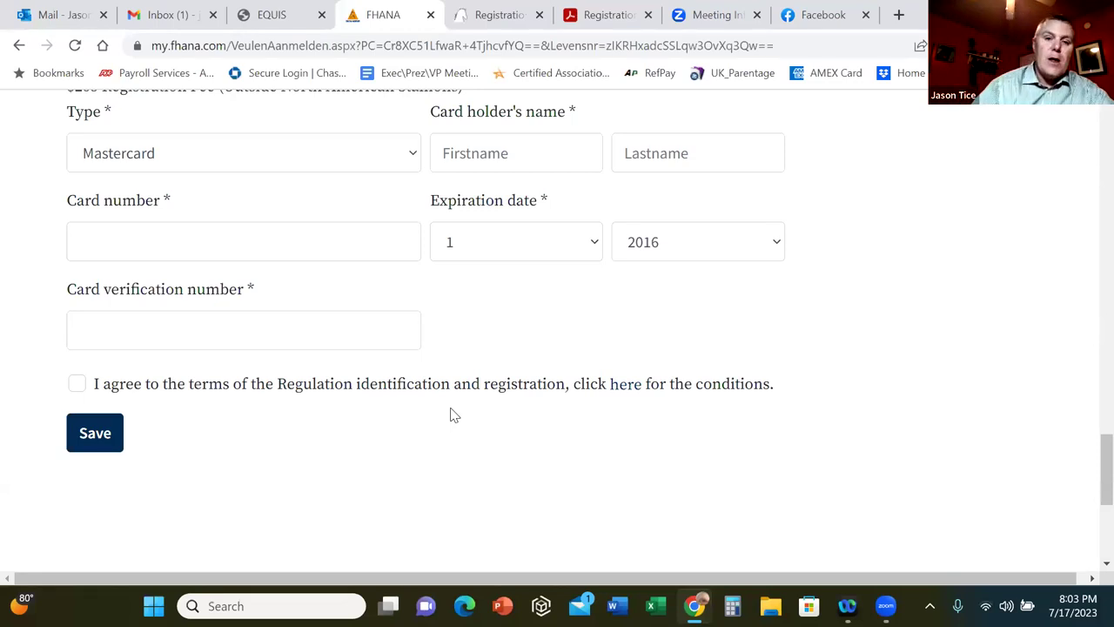
# Step: Leave the foal registration form for the mare Godiva and return to the member portal's home page
pyautogui.scroll(4, 788, 330)
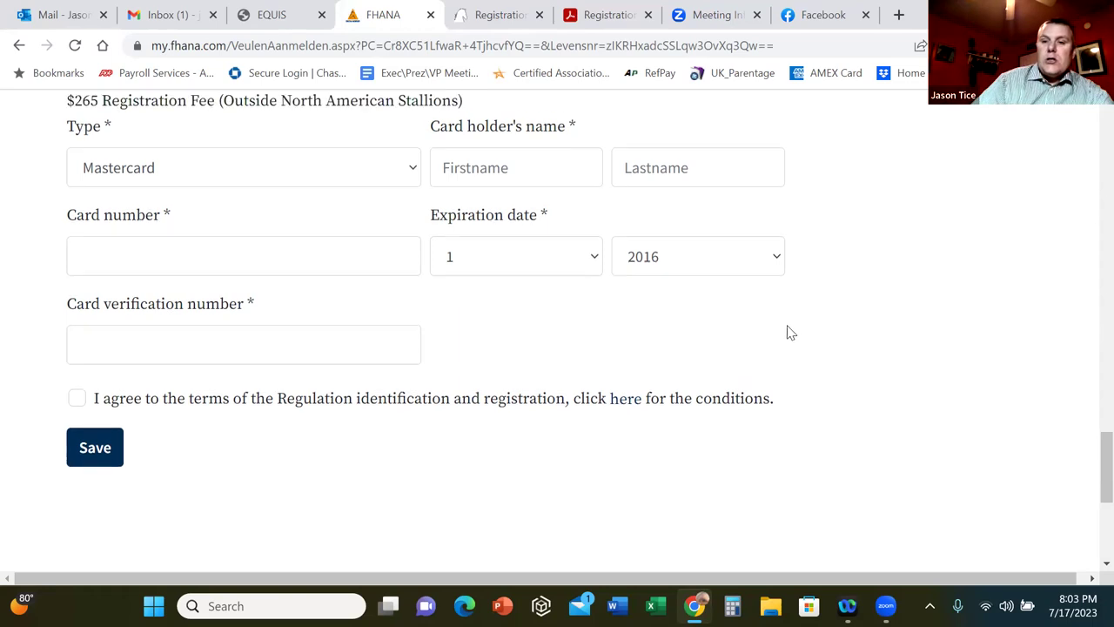
pyautogui.scroll(5, 792, 338)
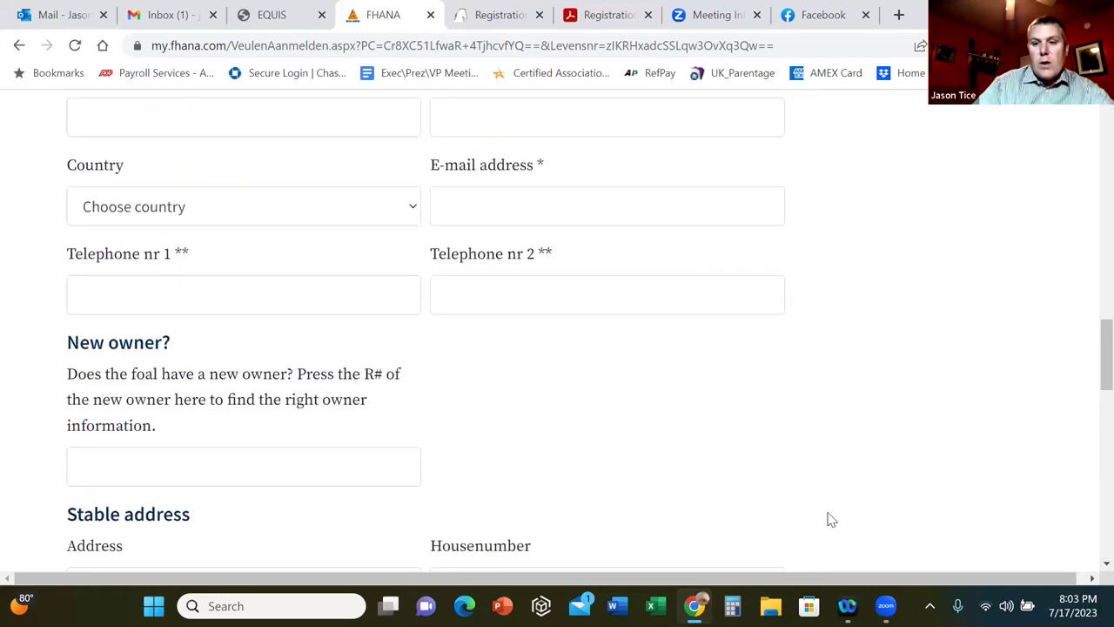
pyautogui.scroll(12, 723, 199)
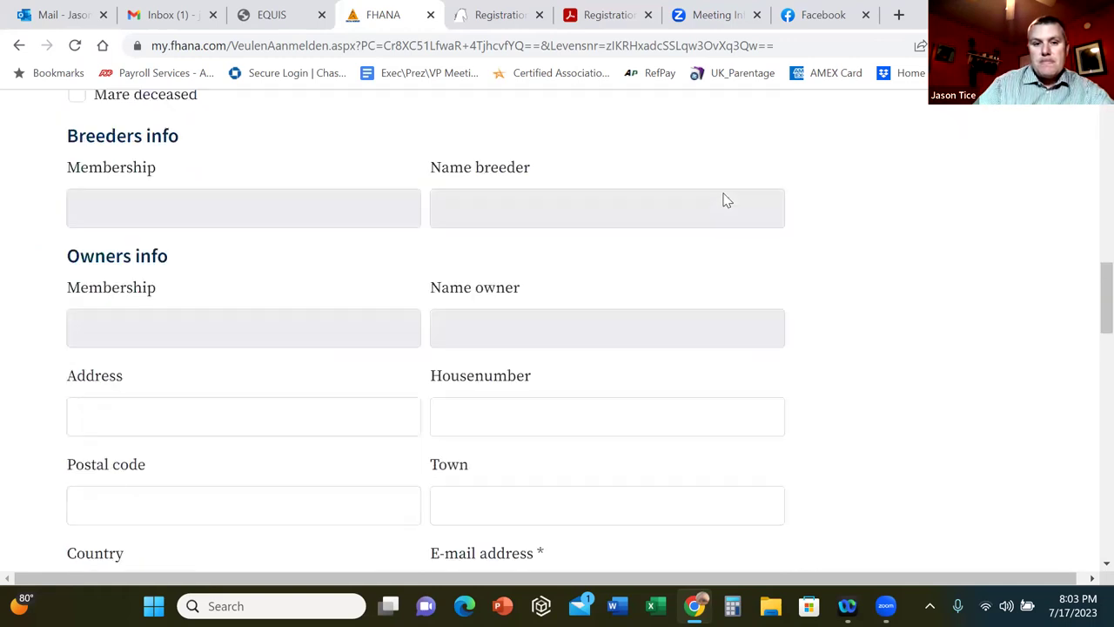
pyautogui.scroll(4, 748, 364)
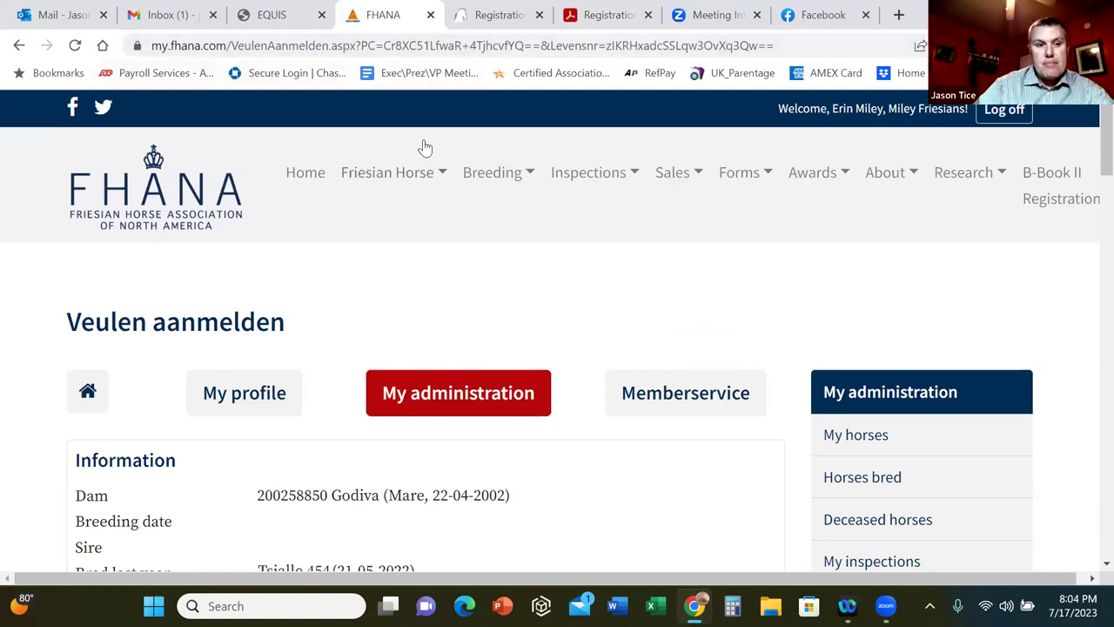
pyautogui.click(17, 46)
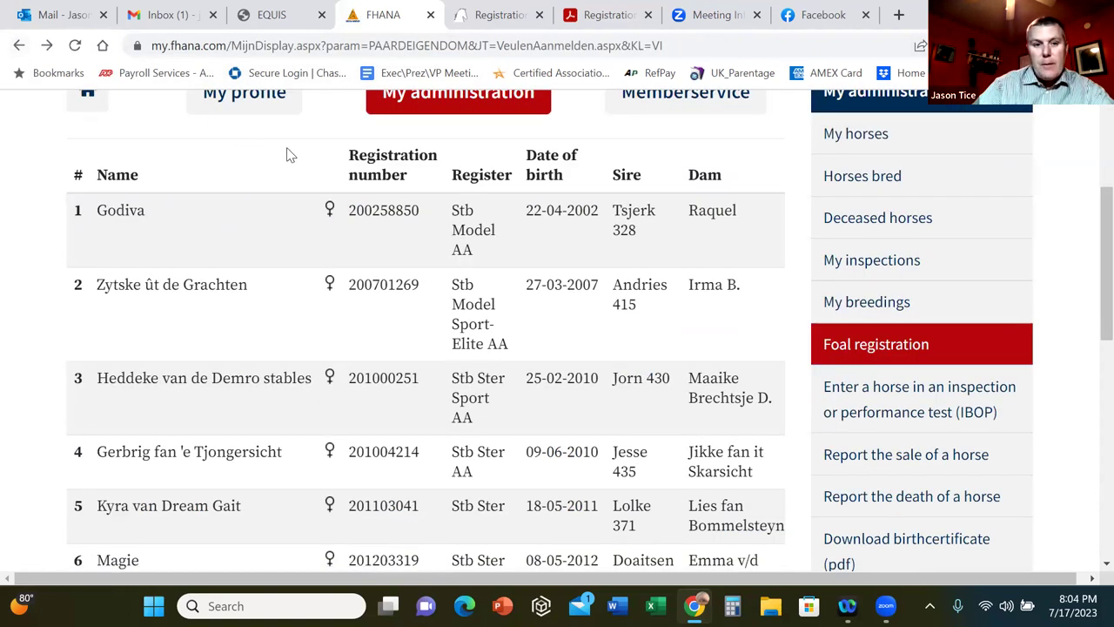
pyautogui.scroll(1, 505, 229)
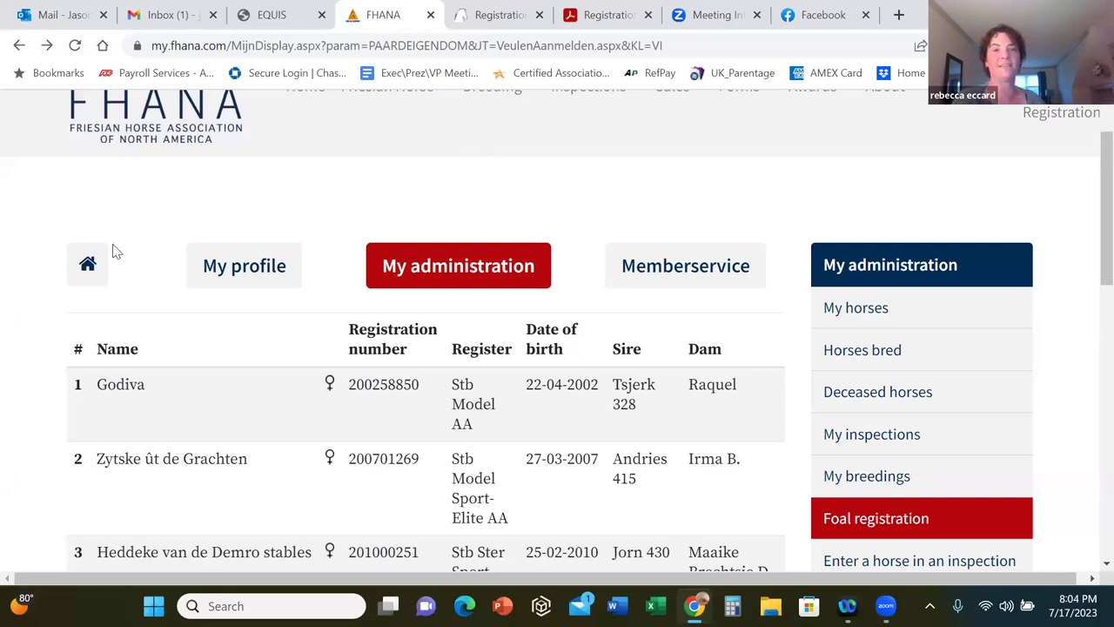
pyautogui.click(88, 265)
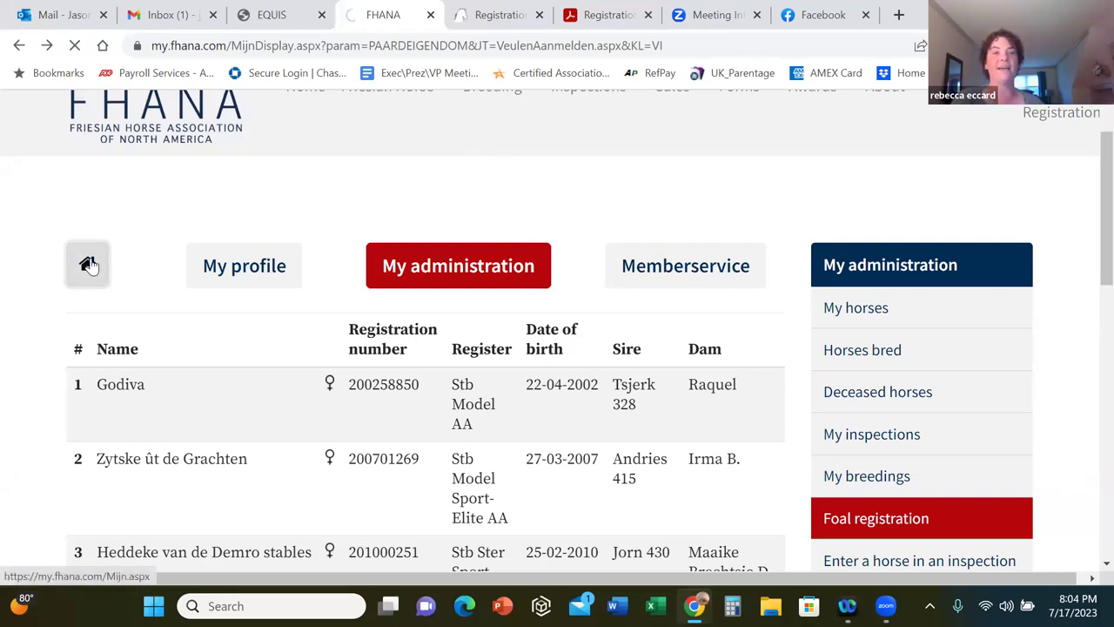
# Step: Open the page for entering a horse in an inspection or performance test (IBOP)
pyautogui.scroll(-3, 505, 269)
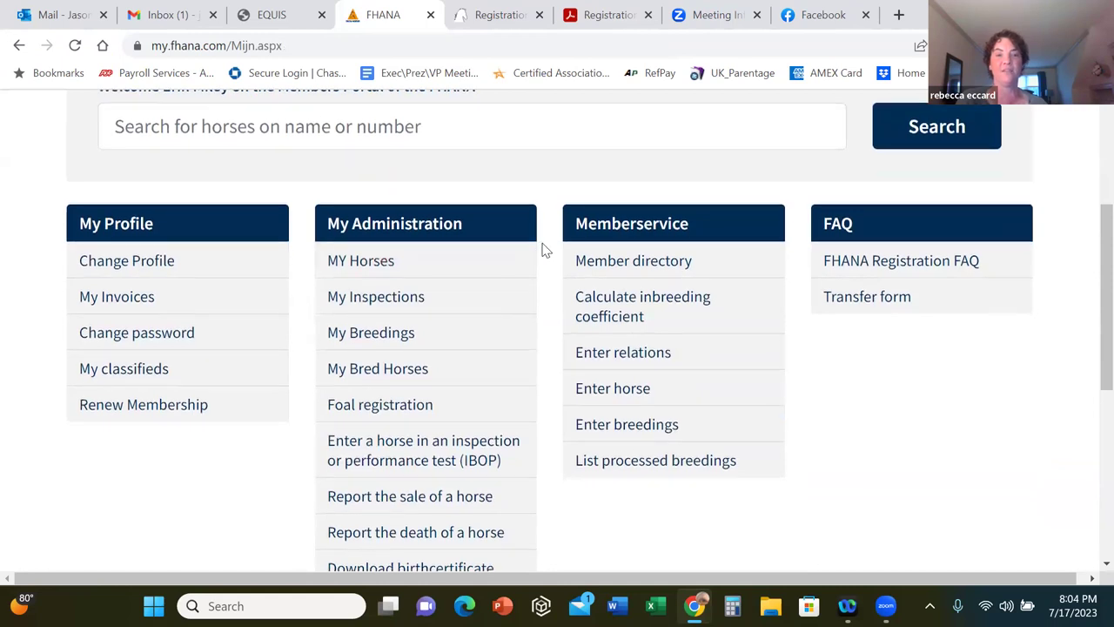
pyautogui.scroll(-2, 546, 248)
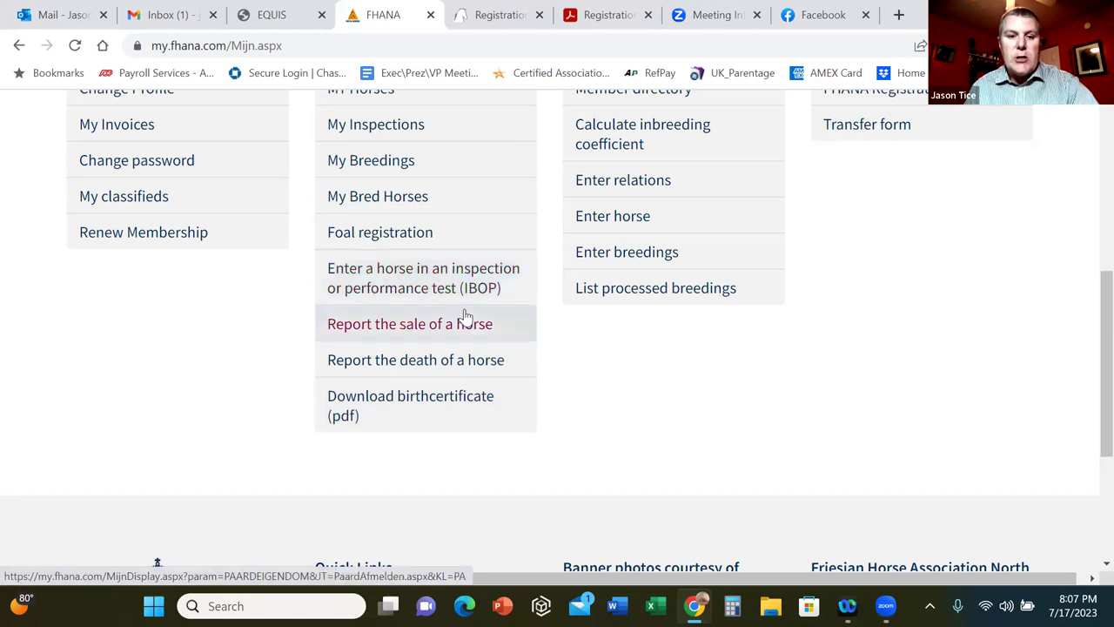
pyautogui.click(417, 280)
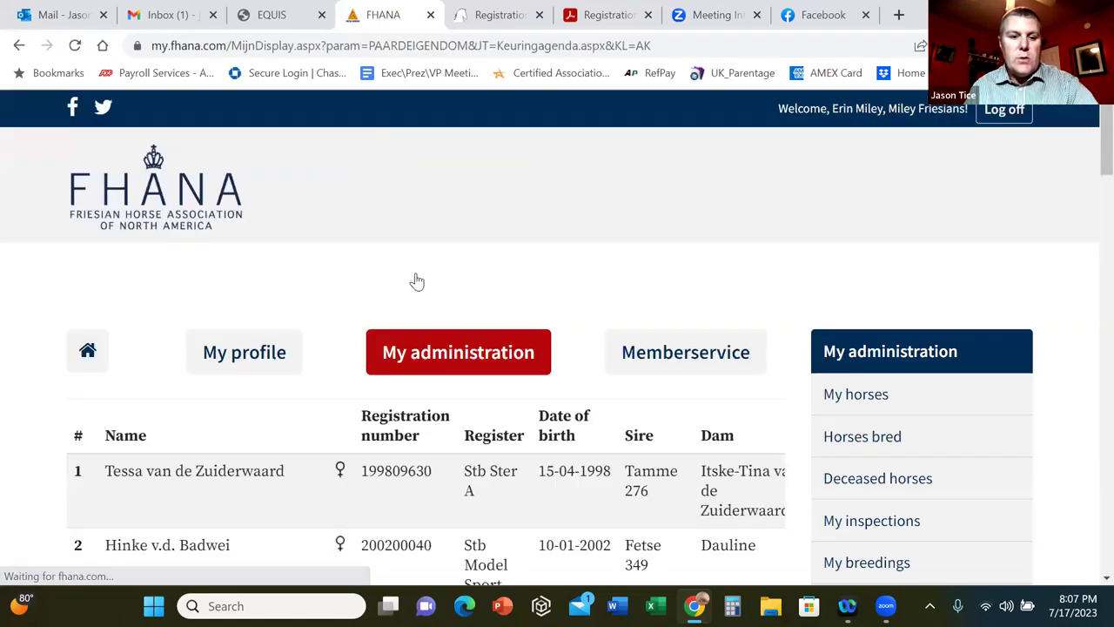
# Step: Choose the stallion Kobain M.F.F. from the horse list for inspection entry
pyautogui.scroll(-3, 597, 269)
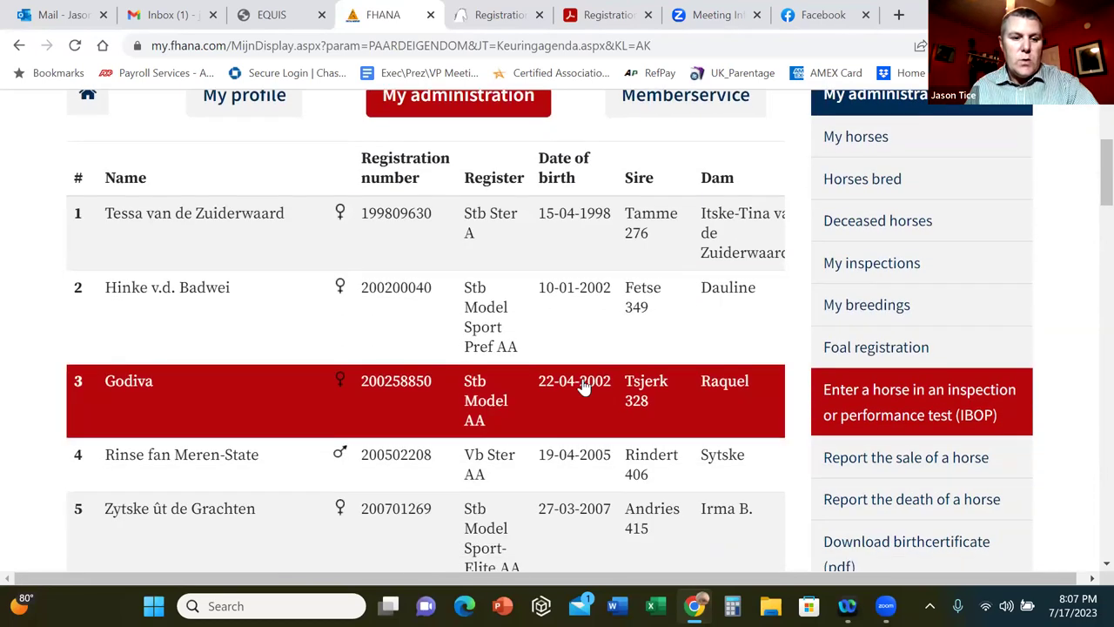
pyautogui.scroll(-1, 542, 323)
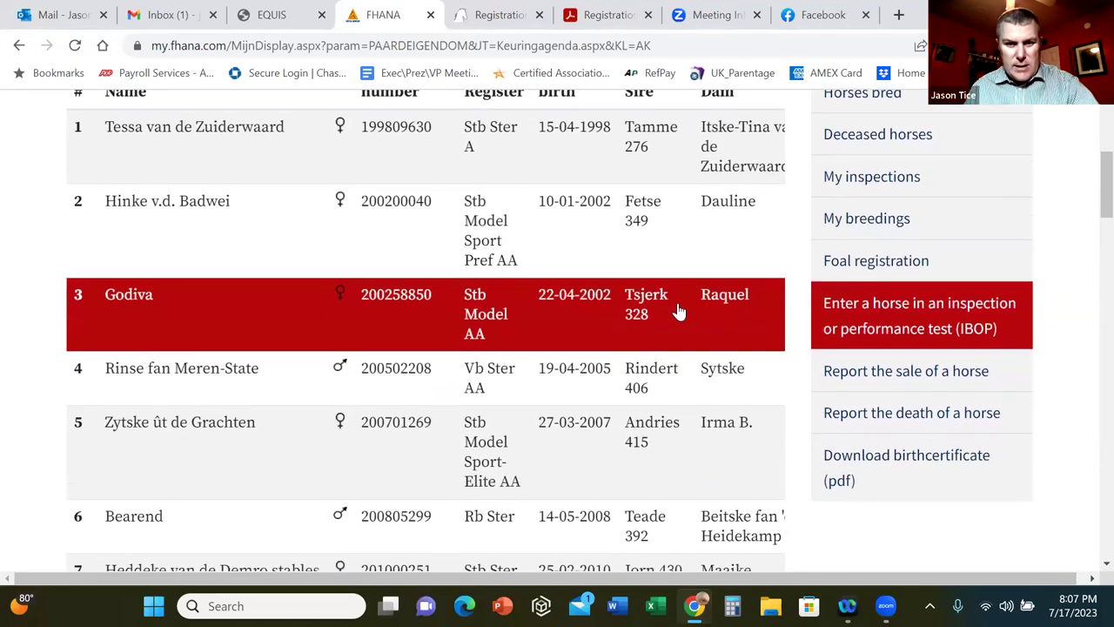
pyautogui.scroll(1, 604, 340)
pyautogui.scroll(-1, 603, 340)
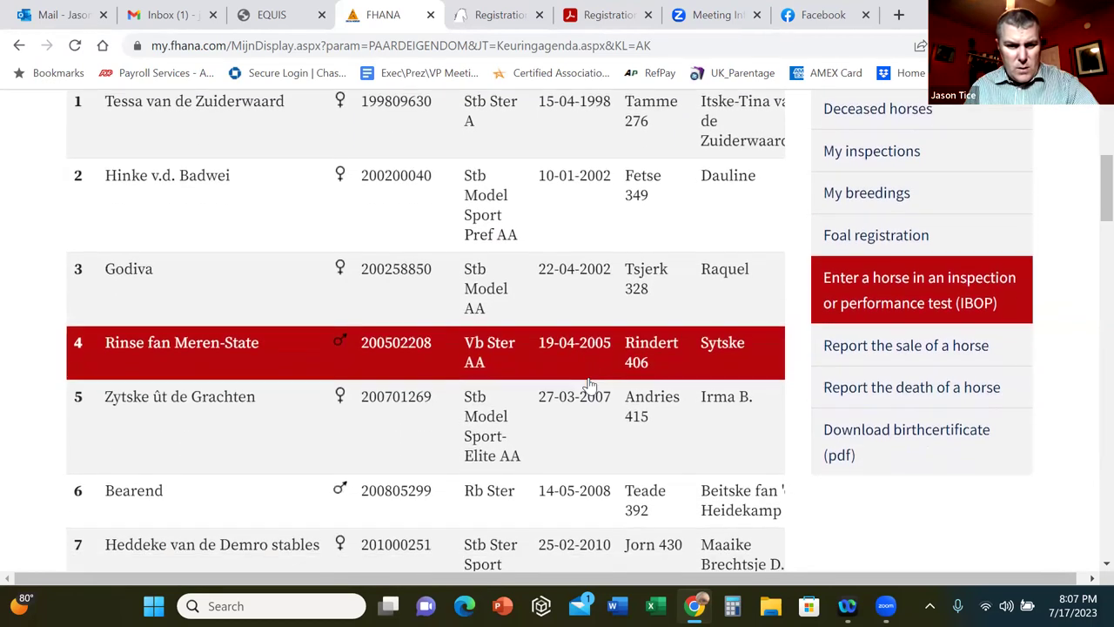
pyautogui.scroll(-3, 590, 384)
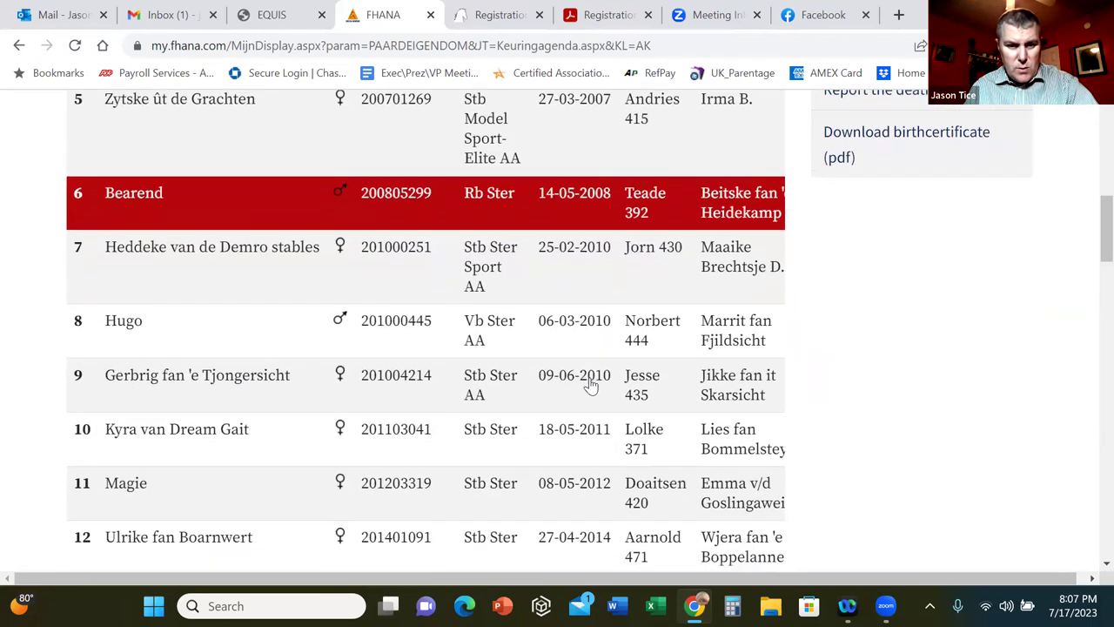
pyautogui.scroll(-4, 589, 385)
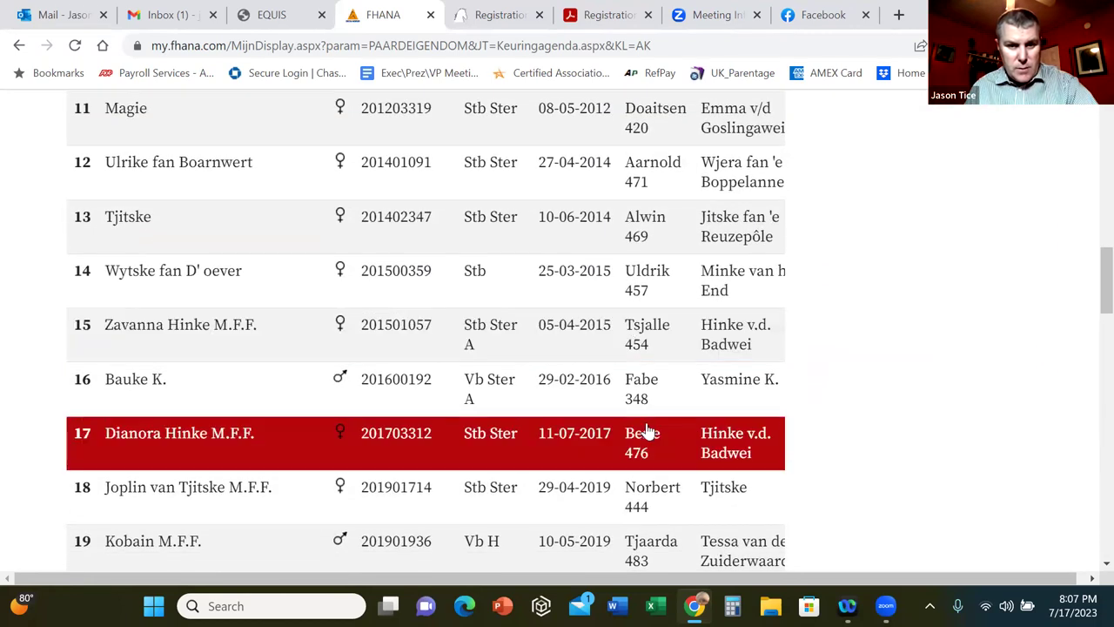
pyautogui.scroll(-1, 609, 405)
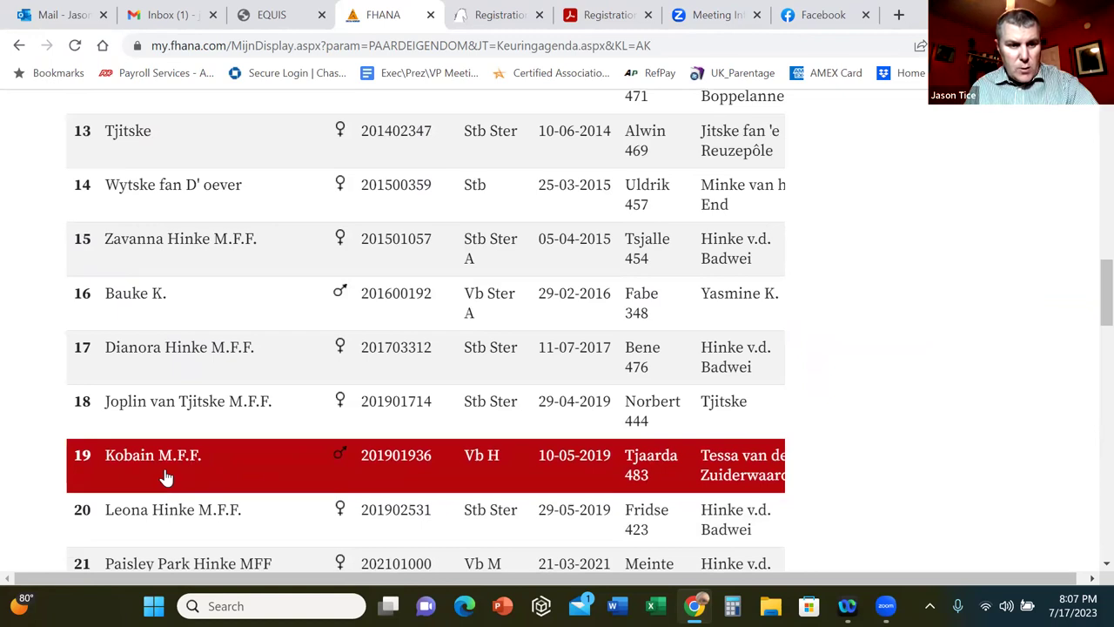
pyautogui.click(201, 470)
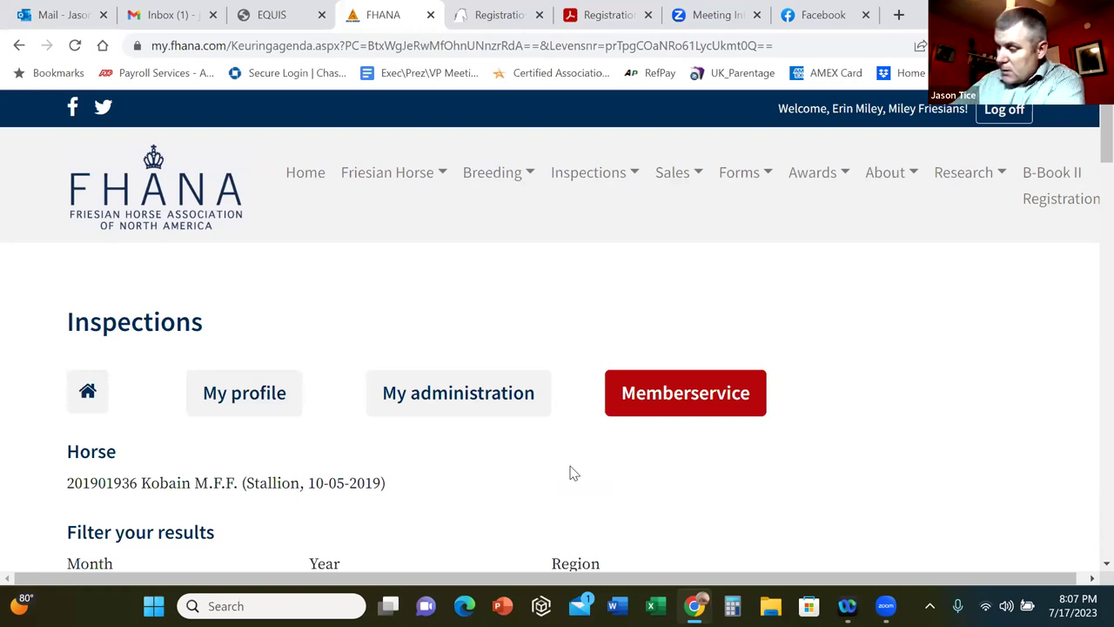
# Step: Examine the inspection agenda for the chosen stallion and show the available months in the results filter
pyautogui.scroll(-3, 561, 296)
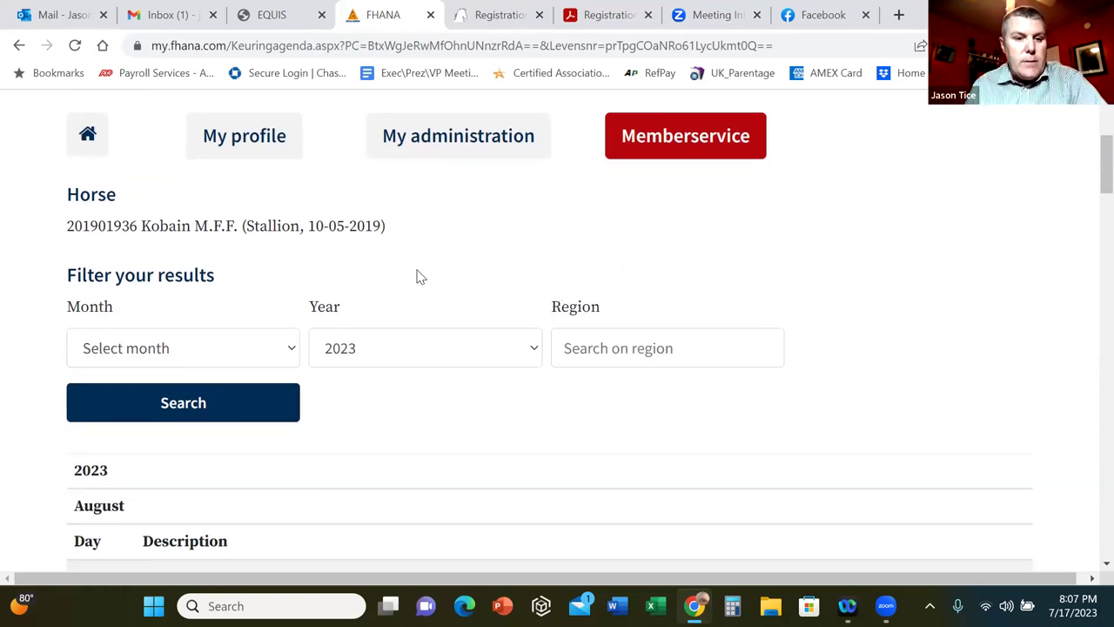
pyautogui.scroll(-1, 539, 263)
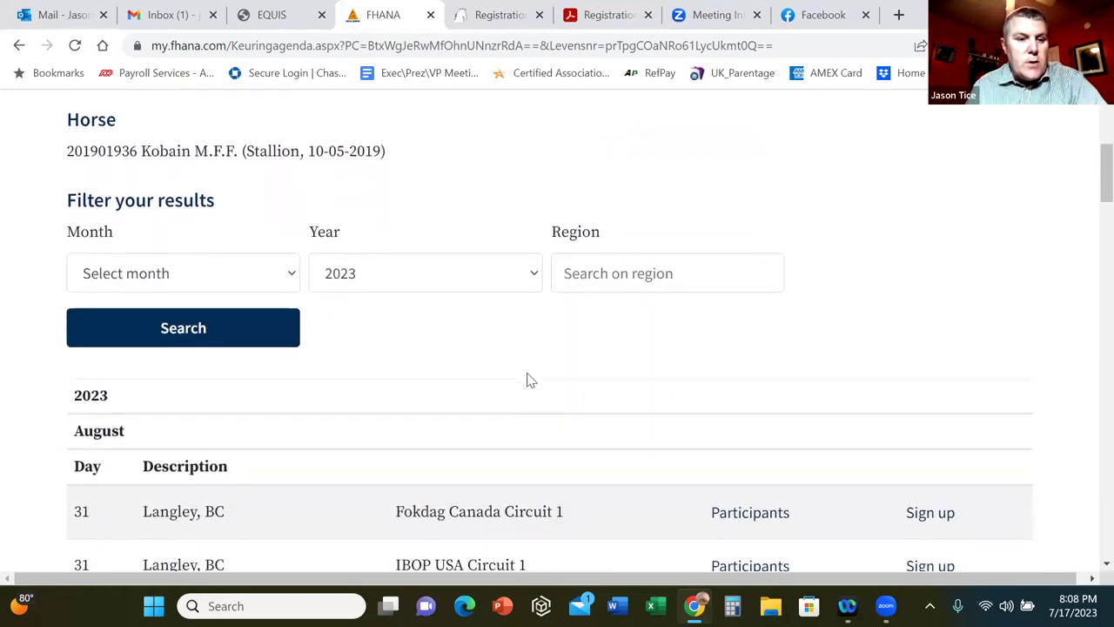
pyautogui.click(294, 270)
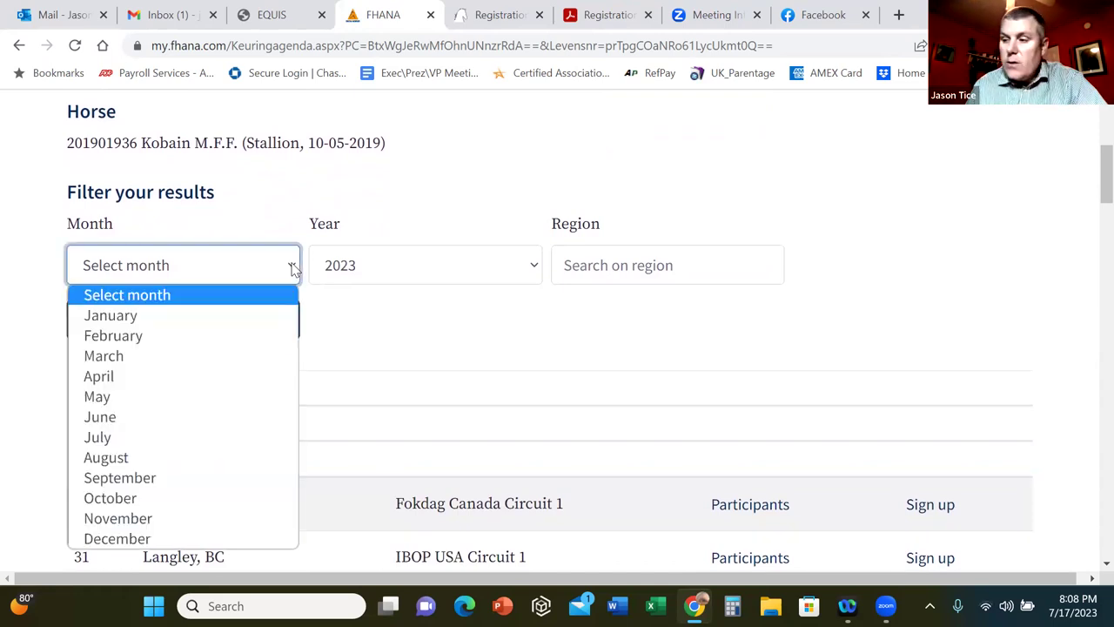
# Step: Switch to the FHANA public forms site and view the inspection application forms and circuit deadlines
pyautogui.click(503, 14)
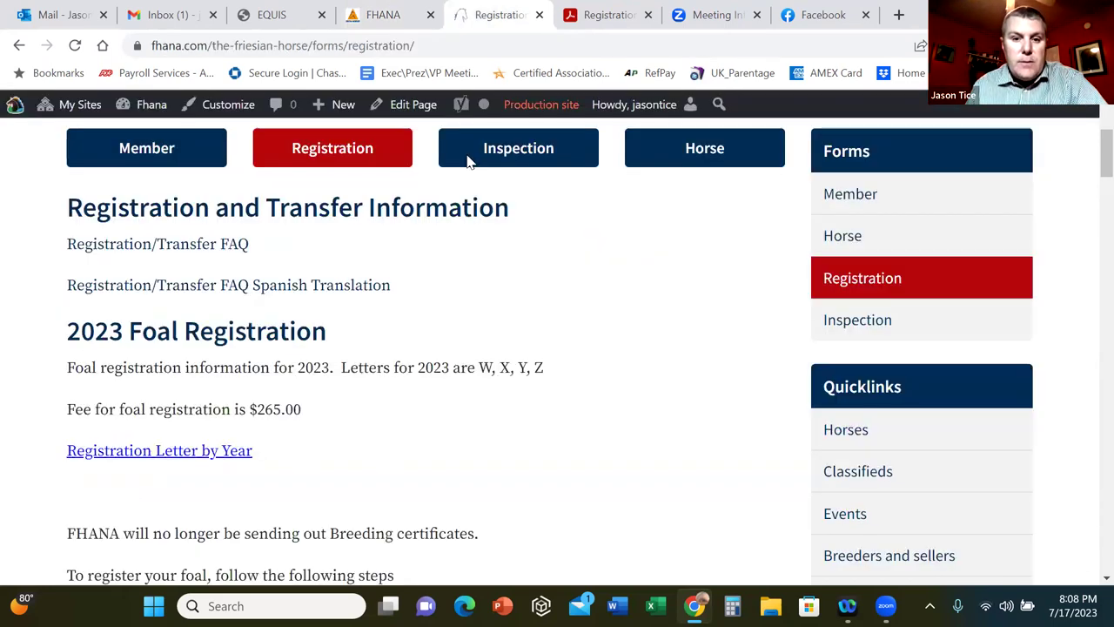
pyautogui.click(526, 152)
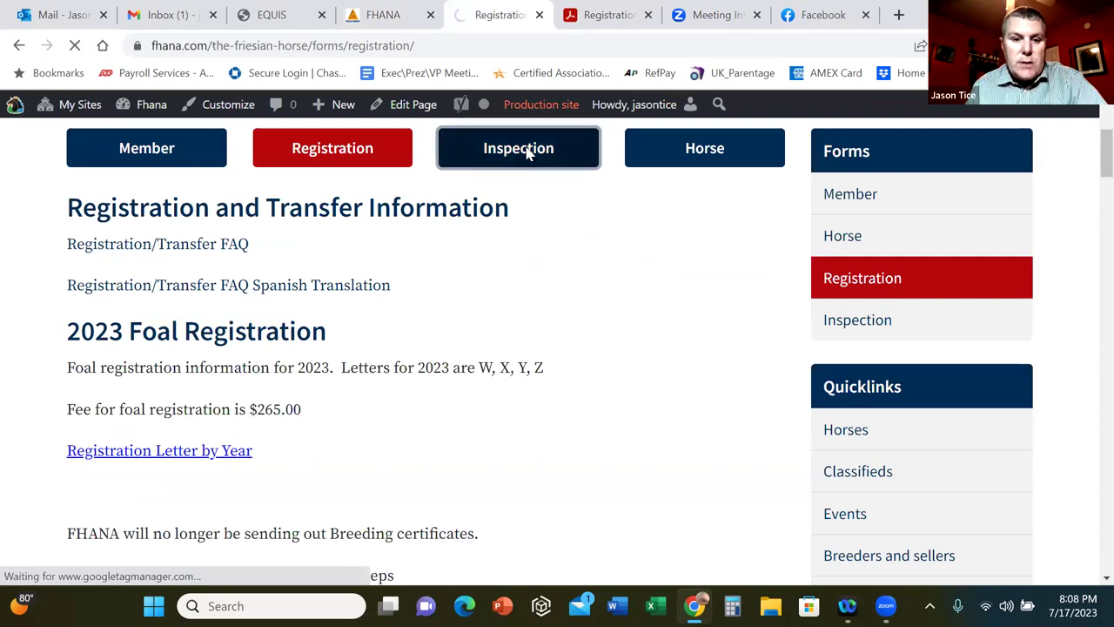
pyautogui.scroll(-2, 633, 221)
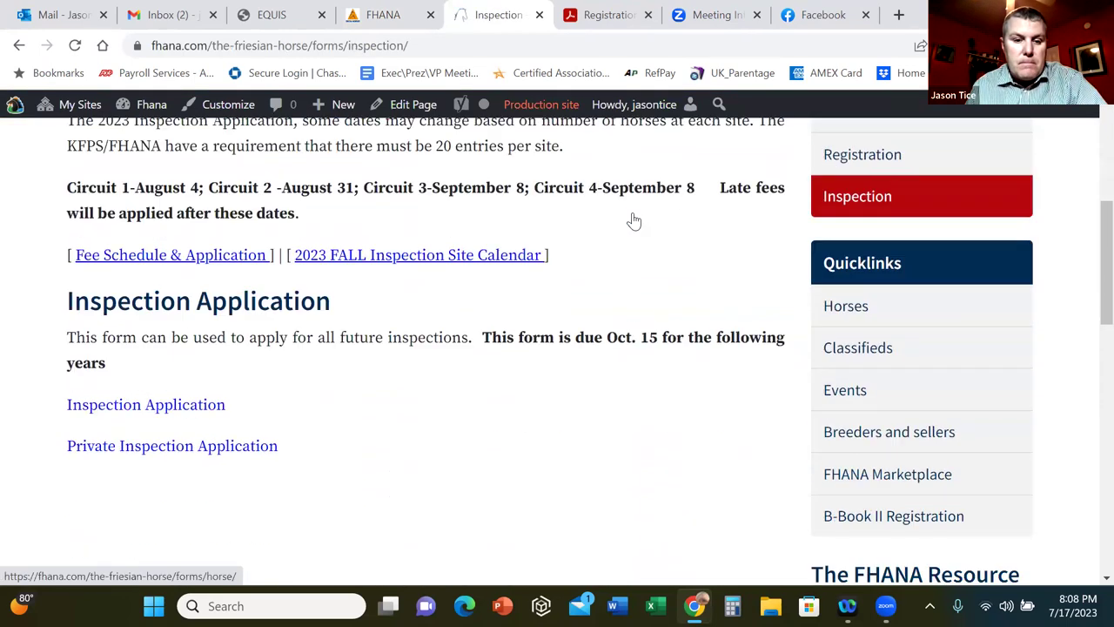
# Step: Open the Inspection Info page and show the South Dakota site's details on the 2023 Inspection Locations map
pyautogui.scroll(5, 632, 219)
pyautogui.moveTo(573, 205)
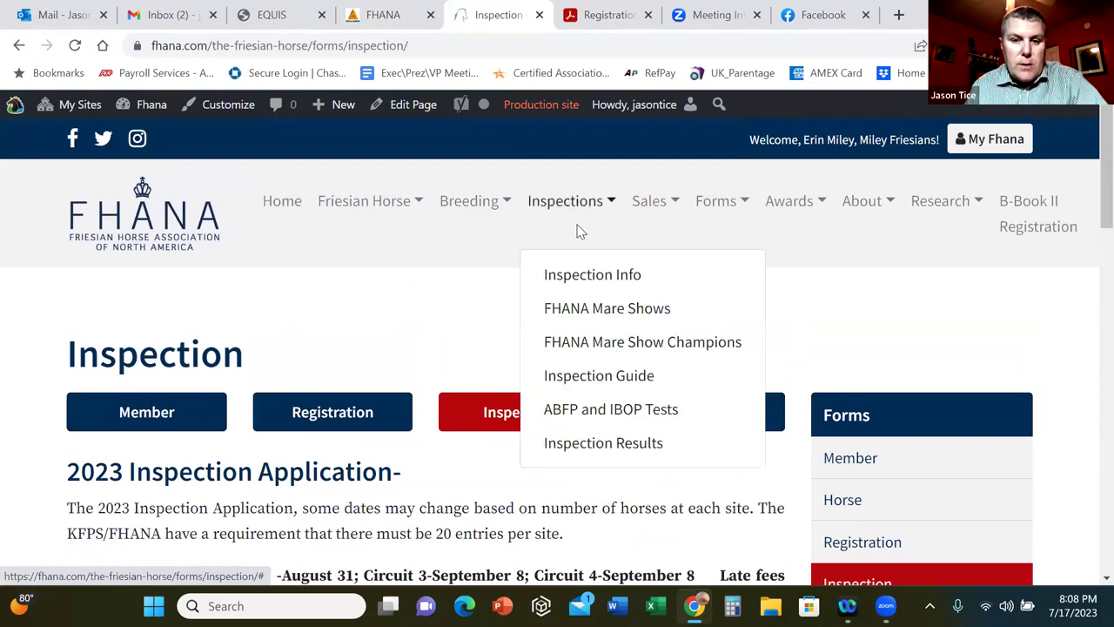
pyautogui.click(602, 281)
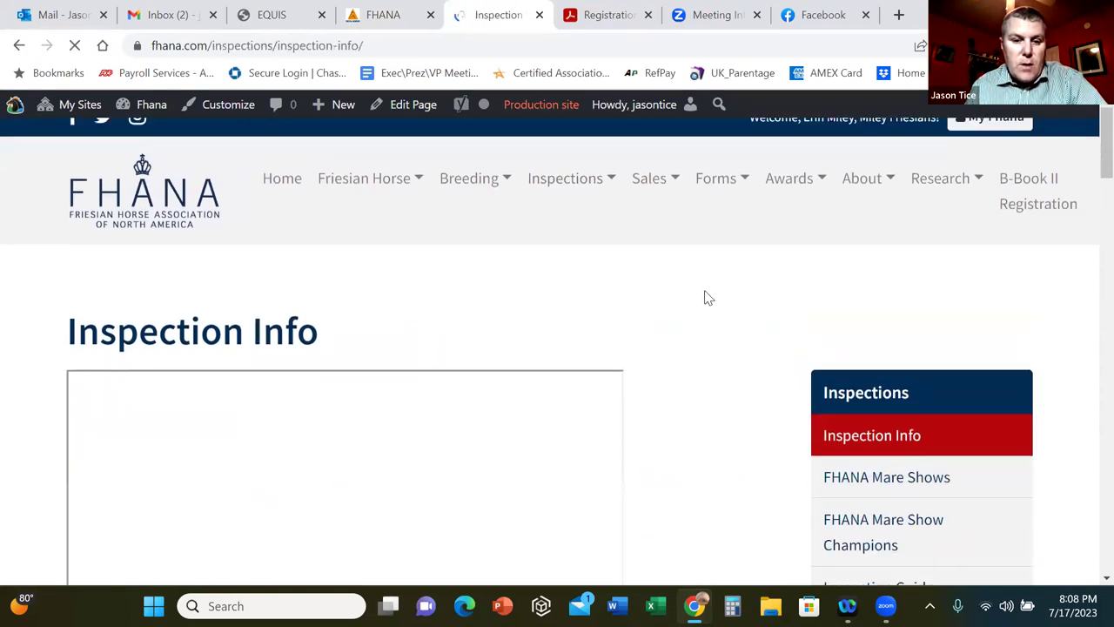
pyautogui.scroll(-4, 703, 294)
pyautogui.scroll(1, 705, 289)
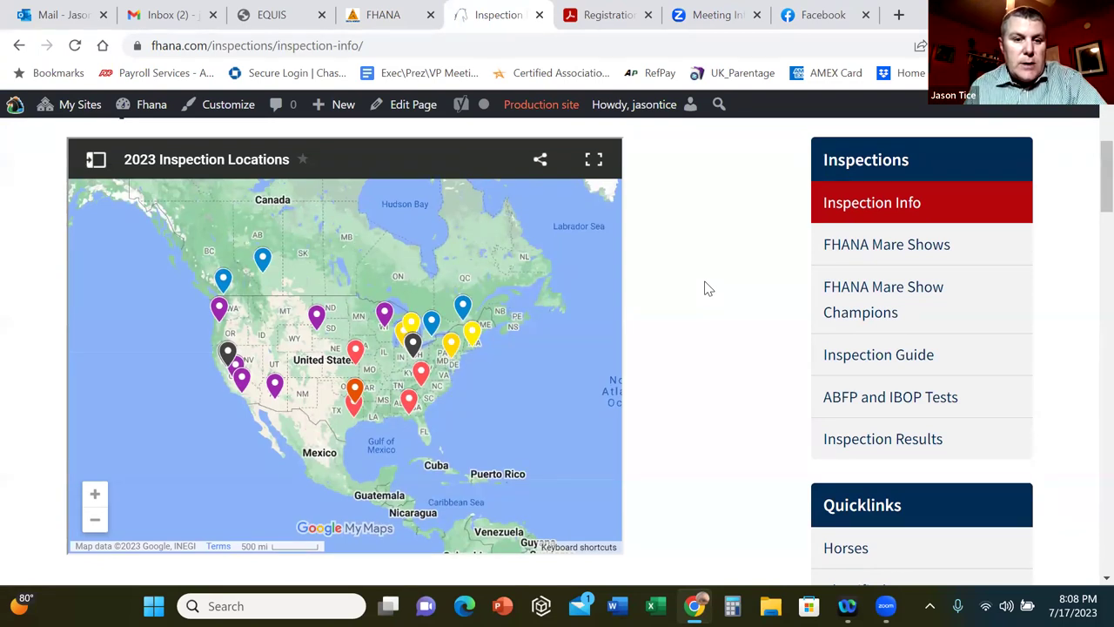
pyautogui.click(317, 319)
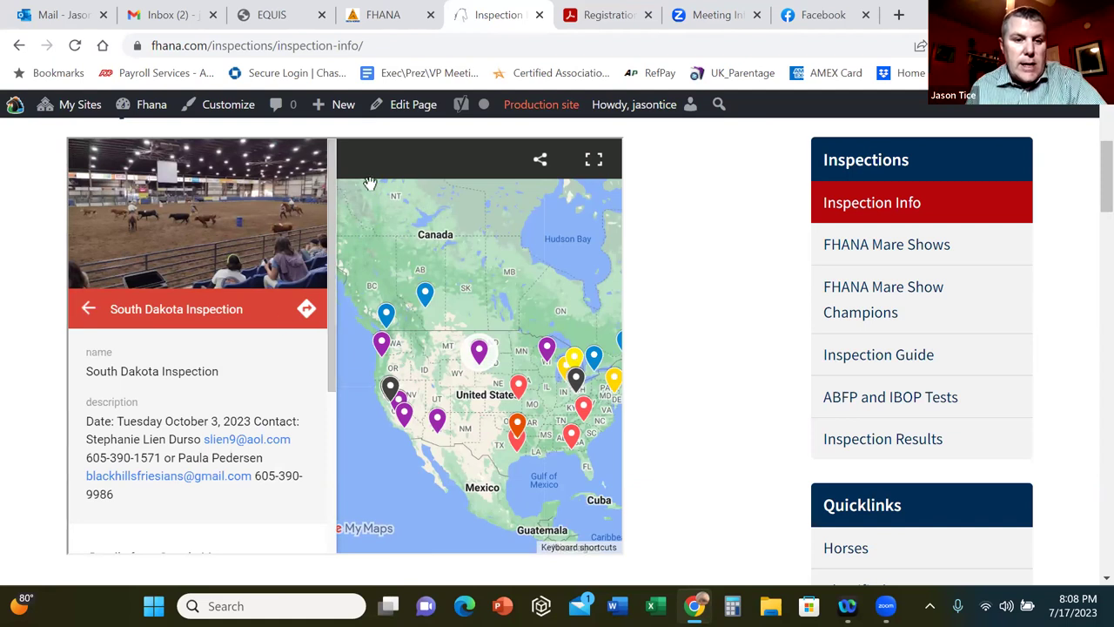
# Step: Show the Alberta Inspection details on the 2023 Inspection Locations map, and return to the overview of all sites
pyautogui.click(88, 308)
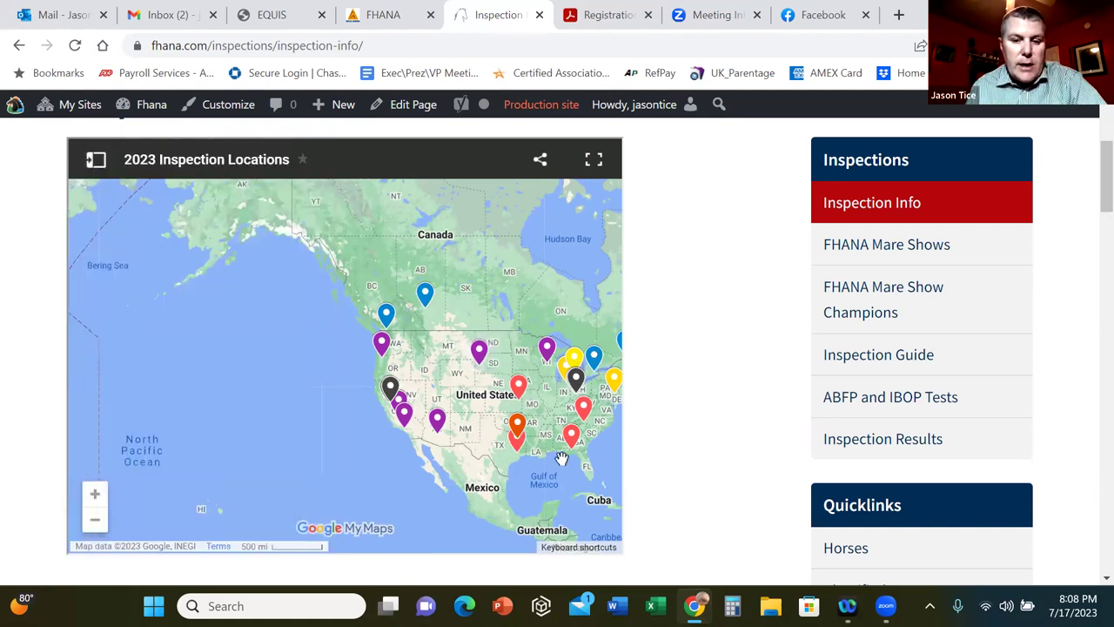
pyautogui.moveTo(358, 443); pyautogui.dragTo(256, 434)
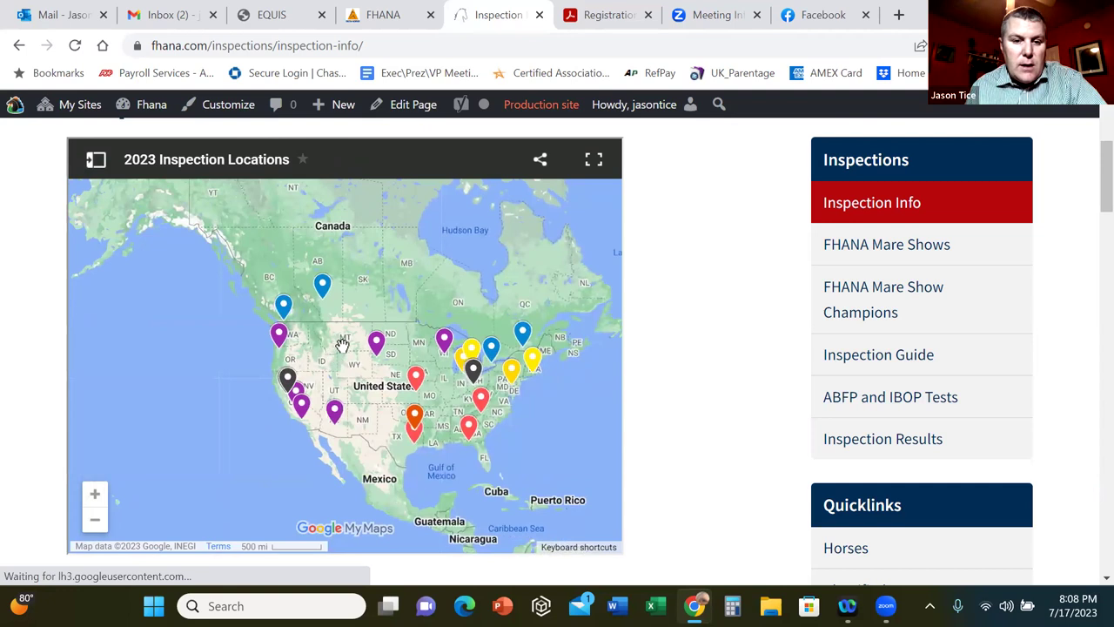
pyautogui.click(323, 287)
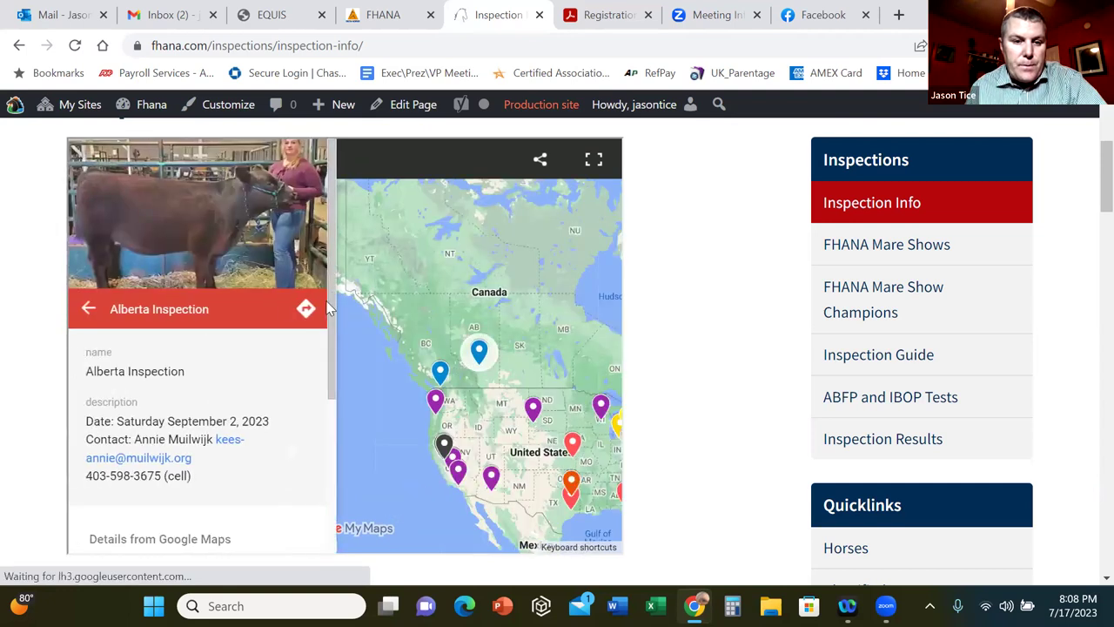
pyautogui.scroll(-1, 252, 393)
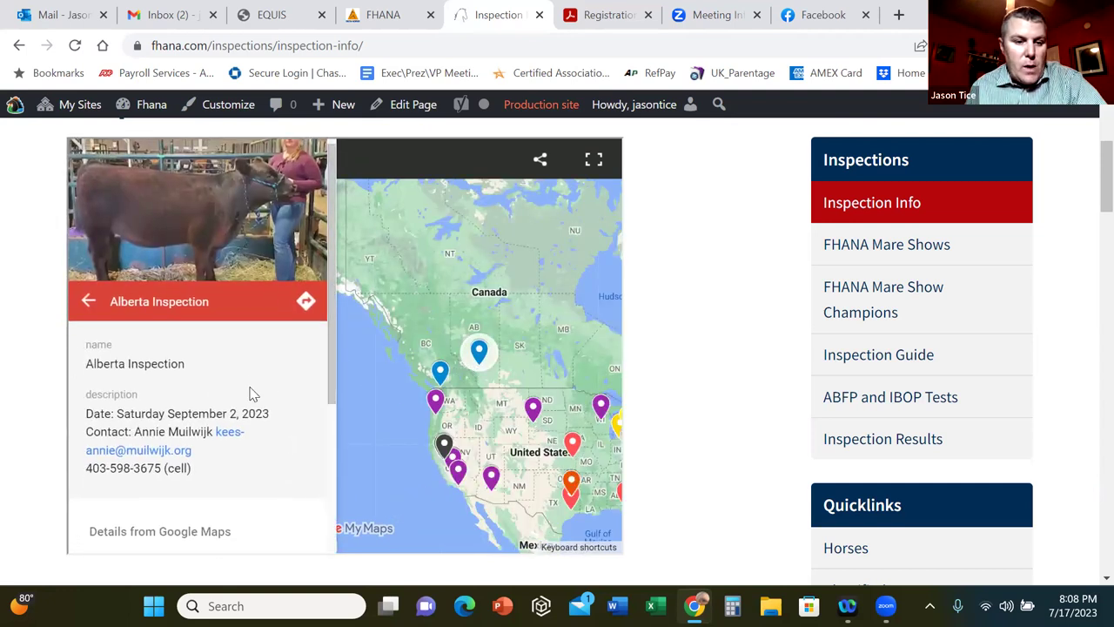
pyautogui.scroll(1, 156, 297)
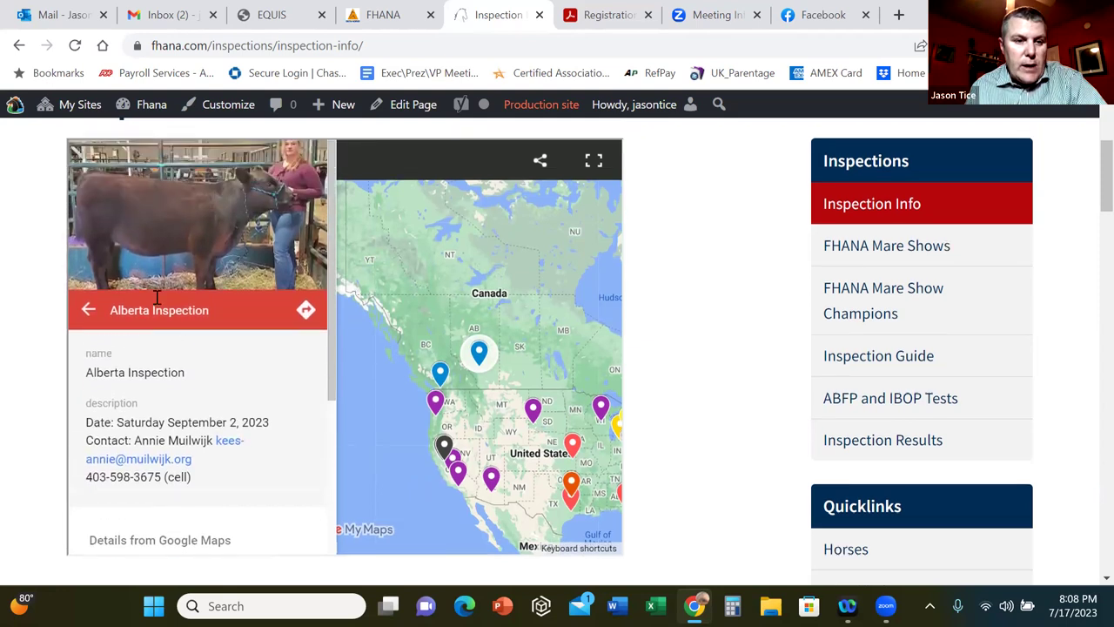
pyautogui.scroll(1, 156, 298)
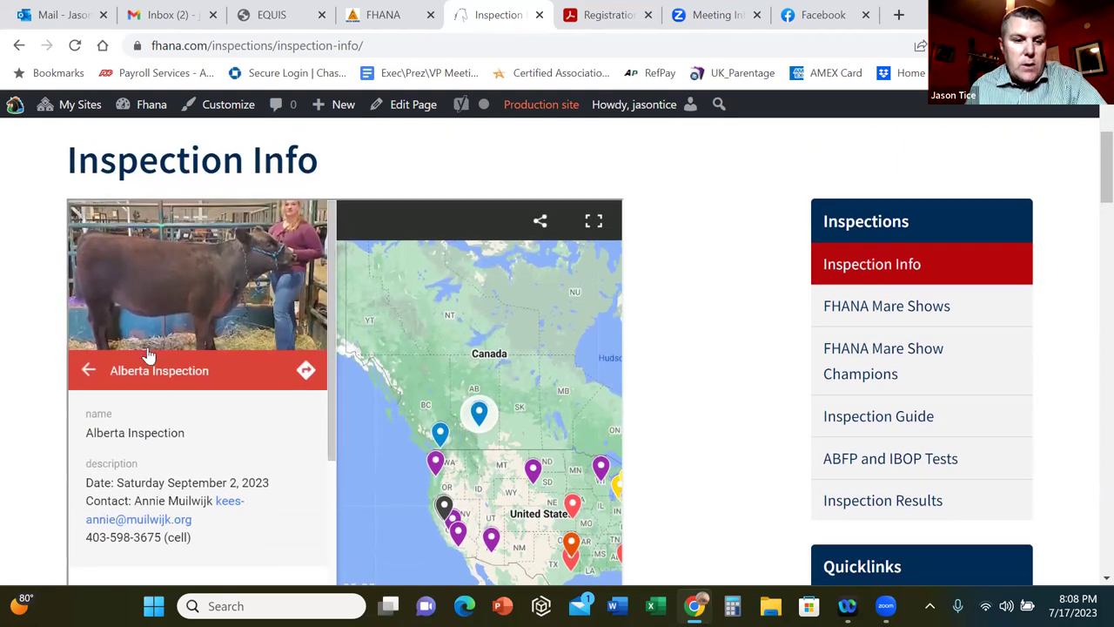
pyautogui.click(88, 369)
pyautogui.scroll(-1, 659, 387)
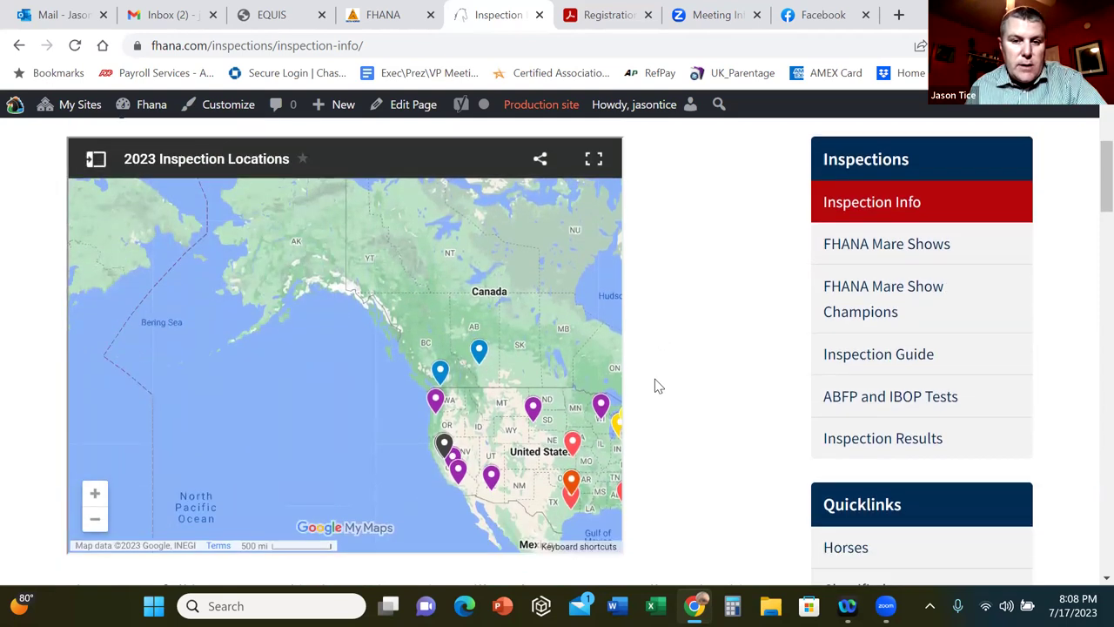
pyautogui.scroll(-2, 659, 386)
pyautogui.moveTo(376, 273); pyautogui.dragTo(275, 262)
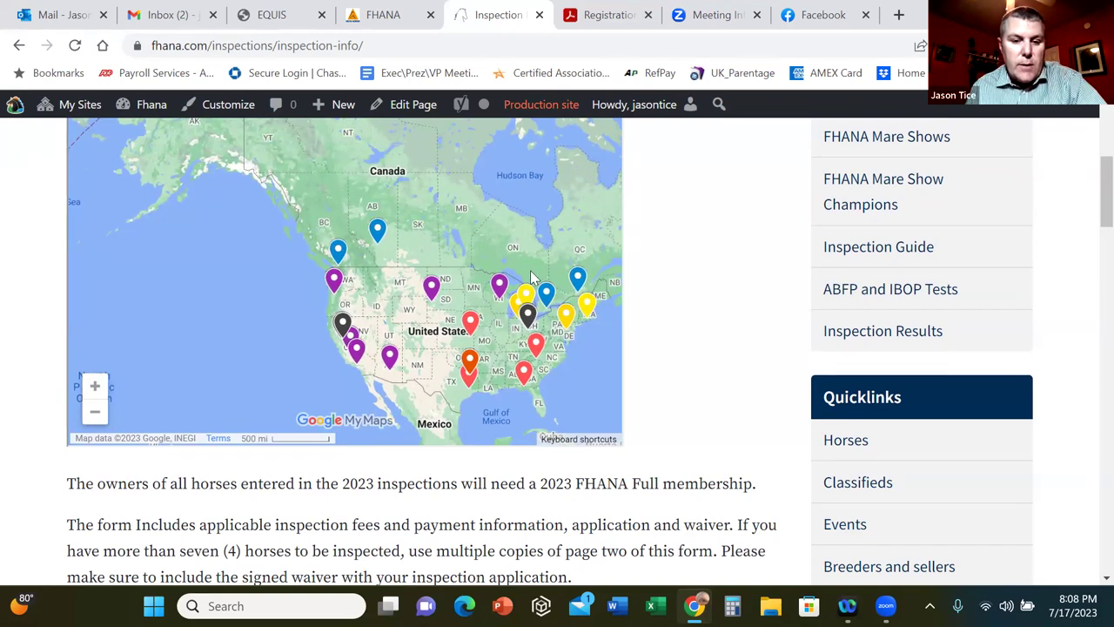
# Step: Open the 2023 Fall Site Calendar from the Inspection Info page and review the Circuit 1 and Circuit 2 schedules
pyautogui.scroll(-7, 621, 338)
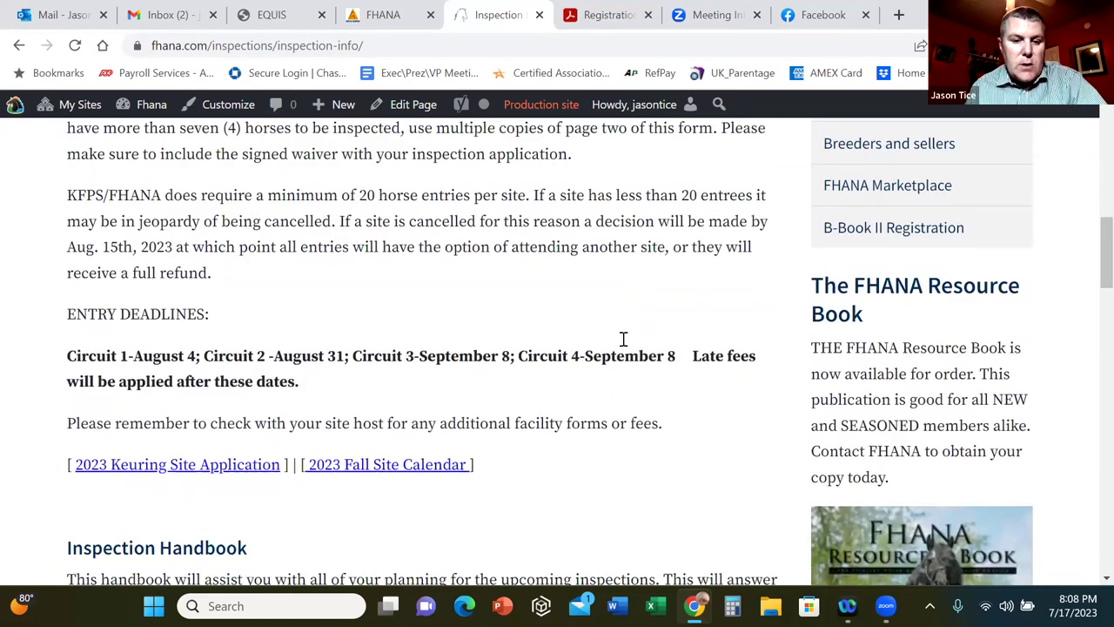
pyautogui.click(401, 418)
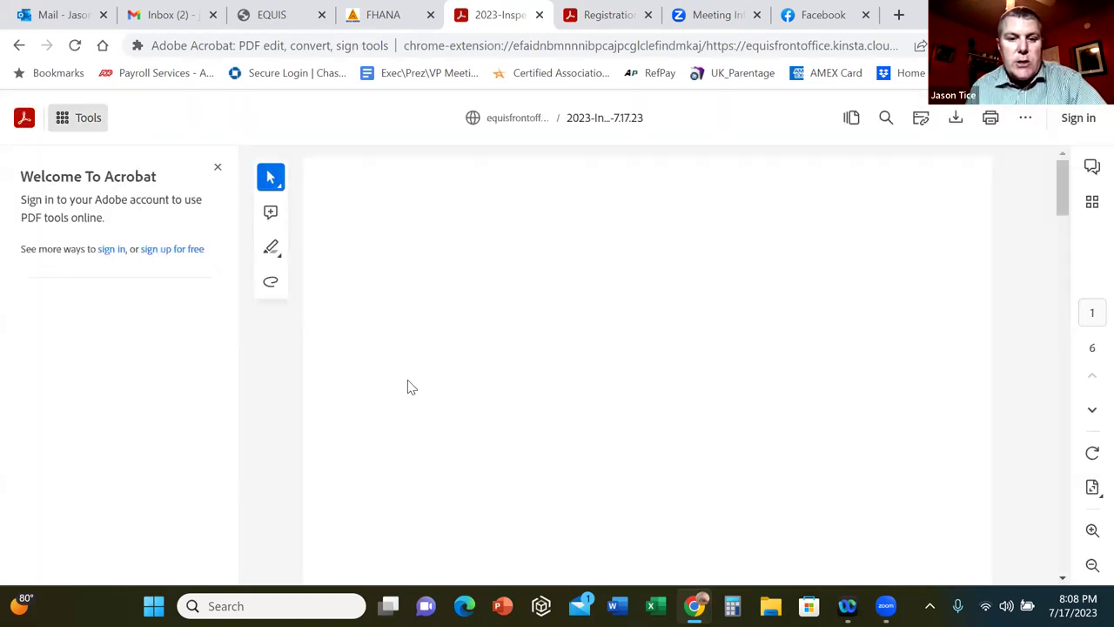
pyautogui.scroll(-2, 591, 407)
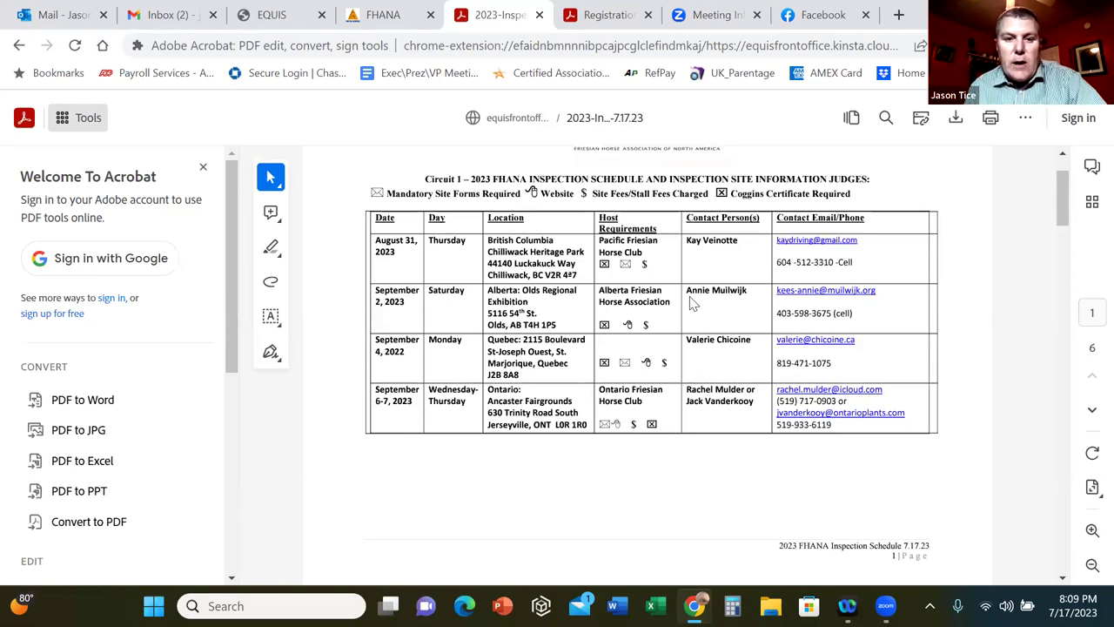
pyautogui.scroll(-6, 692, 302)
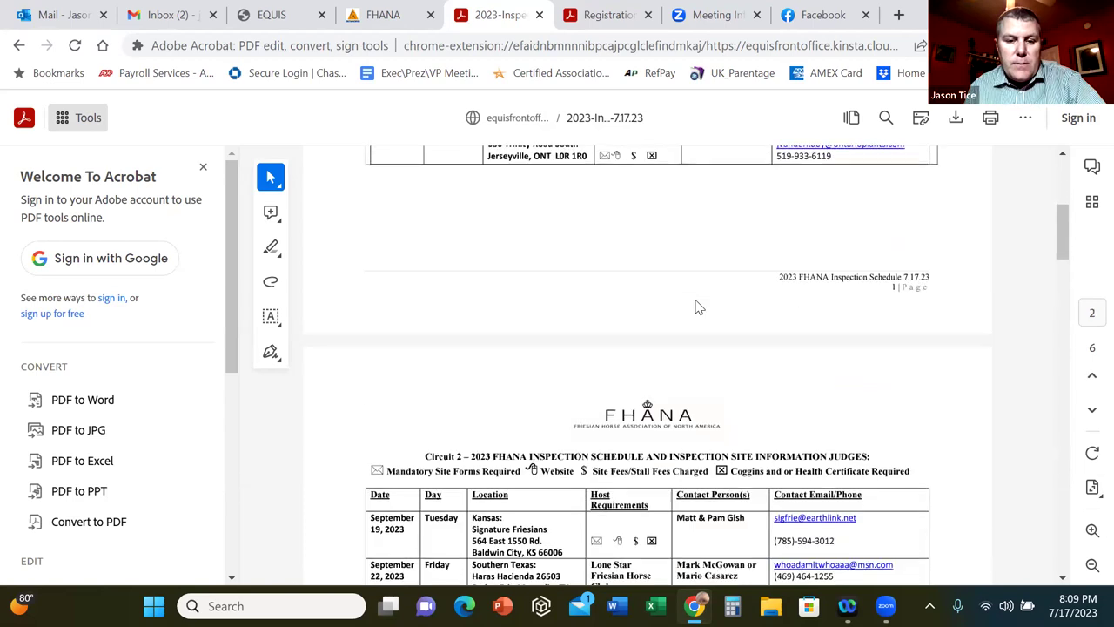
pyautogui.scroll(-3, 694, 305)
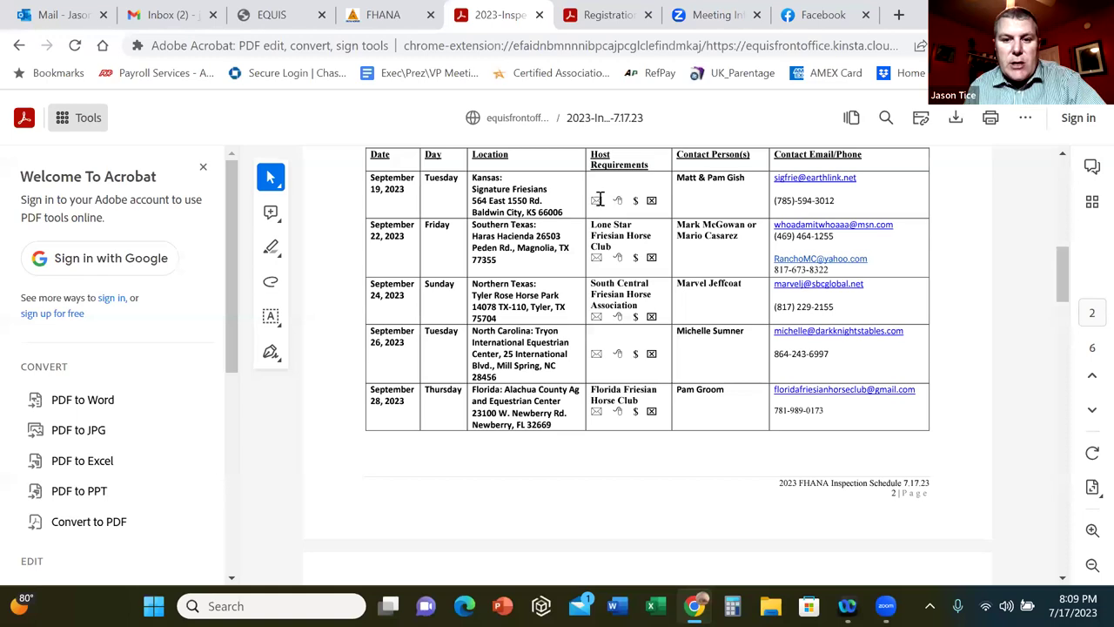
pyautogui.scroll(-2, 662, 354)
pyautogui.scroll(-1, 661, 354)
pyautogui.scroll(2, 557, 330)
# Step: Review the dates, locations and host requirements for Circuits 3, 4 and 5 in the inspection schedule
pyautogui.scroll(-5, 662, 410)
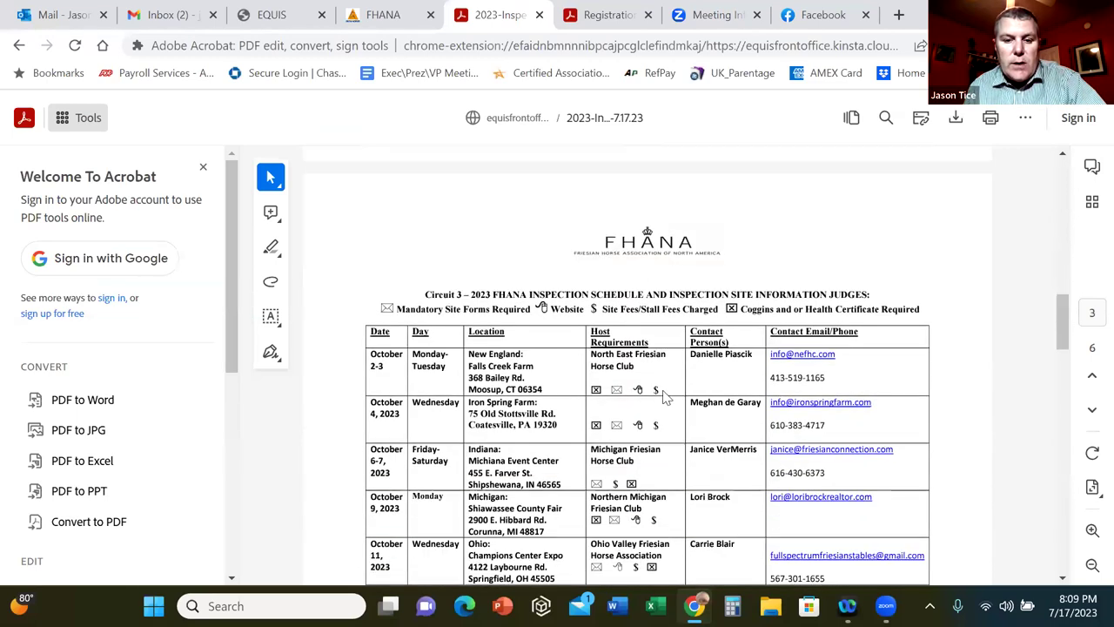
pyautogui.scroll(-1, 671, 437)
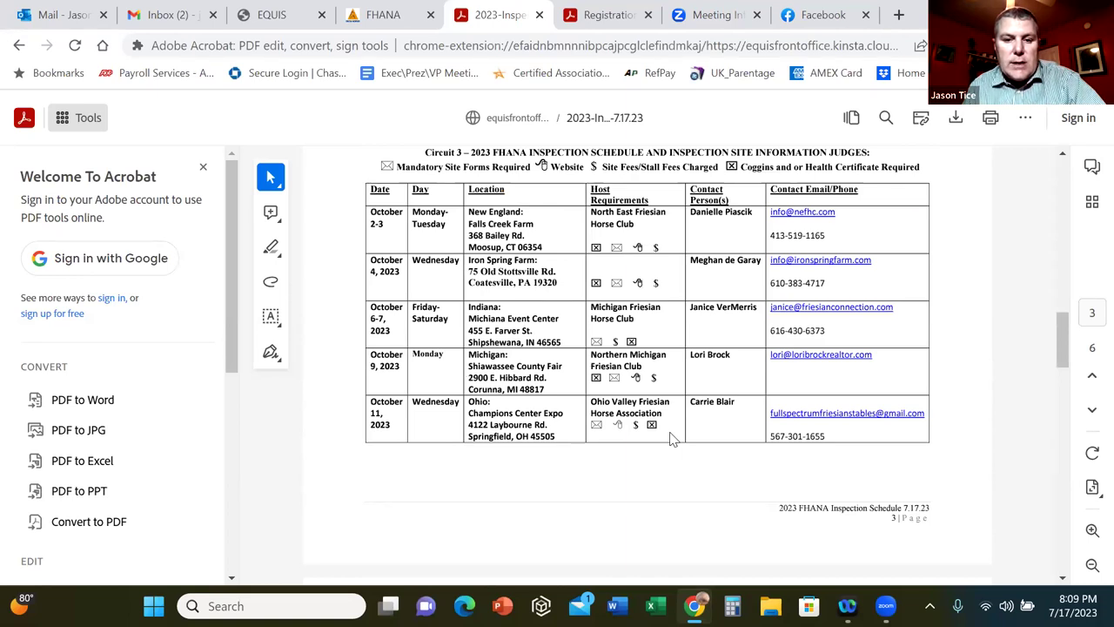
pyautogui.scroll(-3, 671, 438)
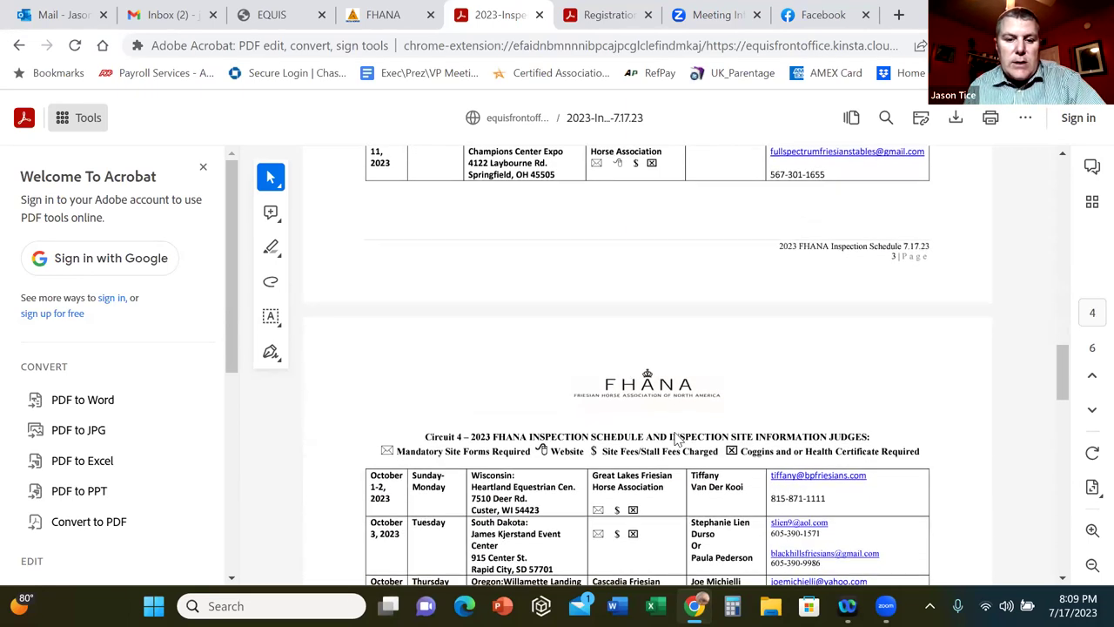
pyautogui.scroll(-3, 677, 440)
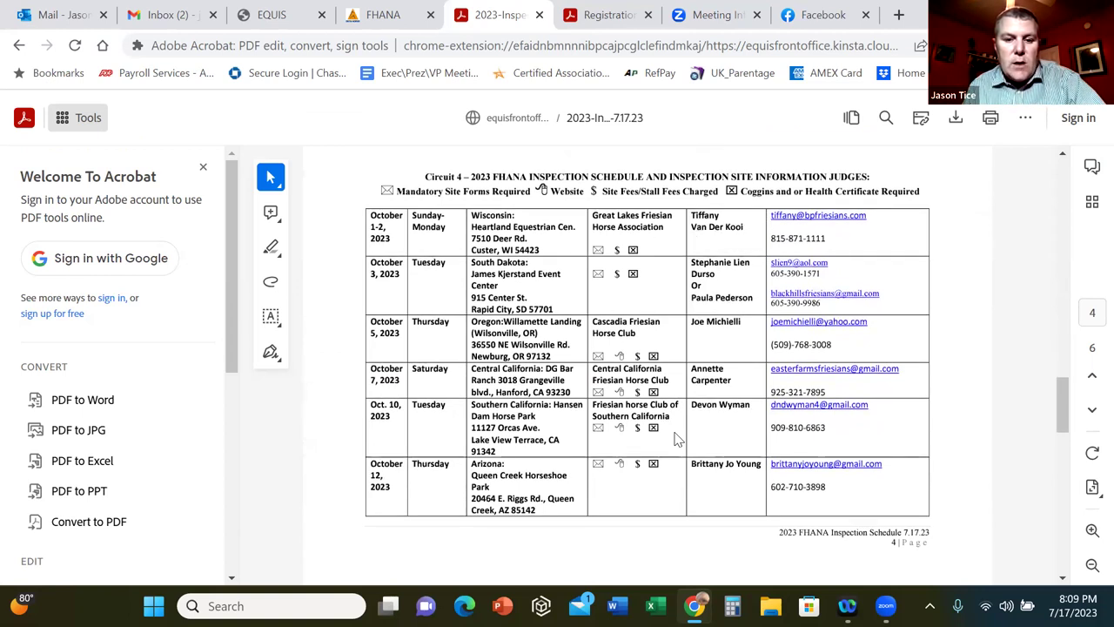
pyautogui.scroll(-1, 700, 435)
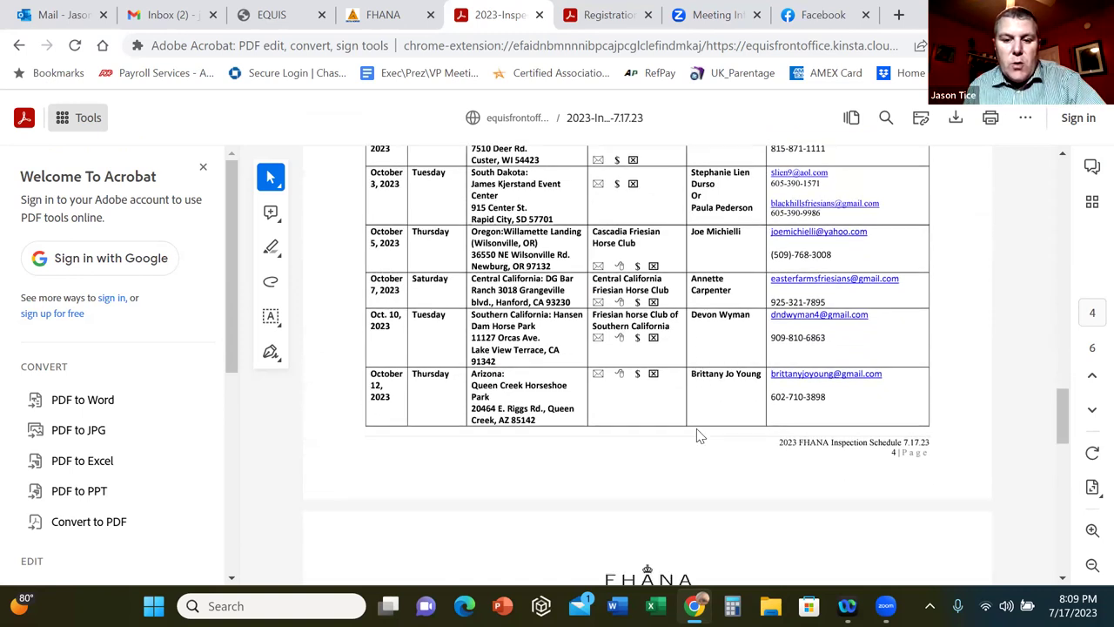
pyautogui.scroll(-5, 701, 435)
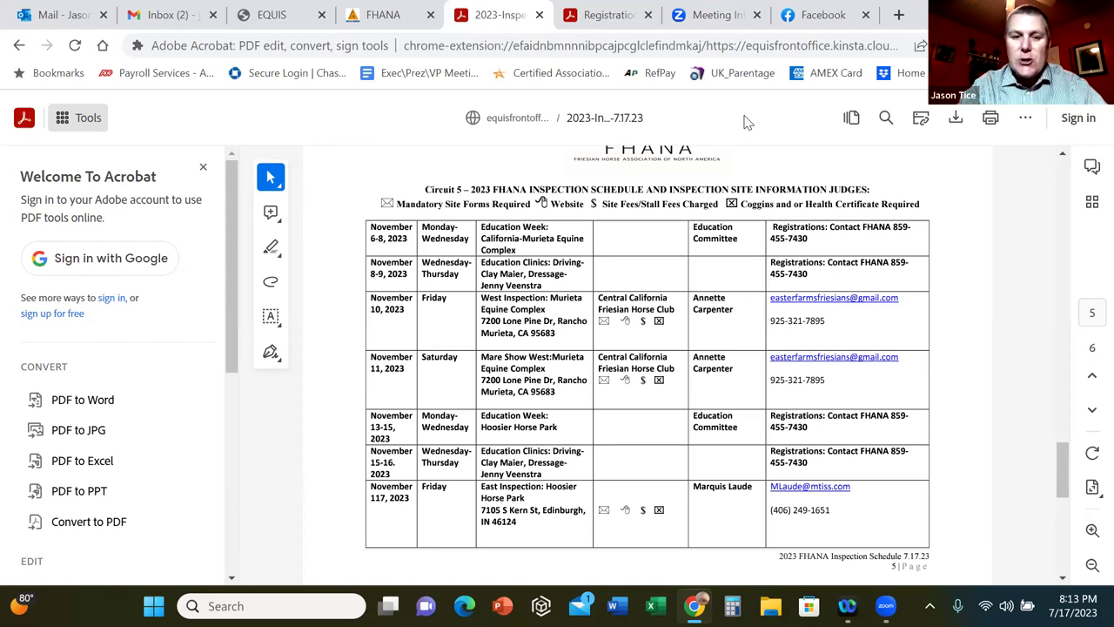
# Step: Close the site calendar, return to the horse's inspection agenda and filter it to October 2023
pyautogui.click(19, 45)
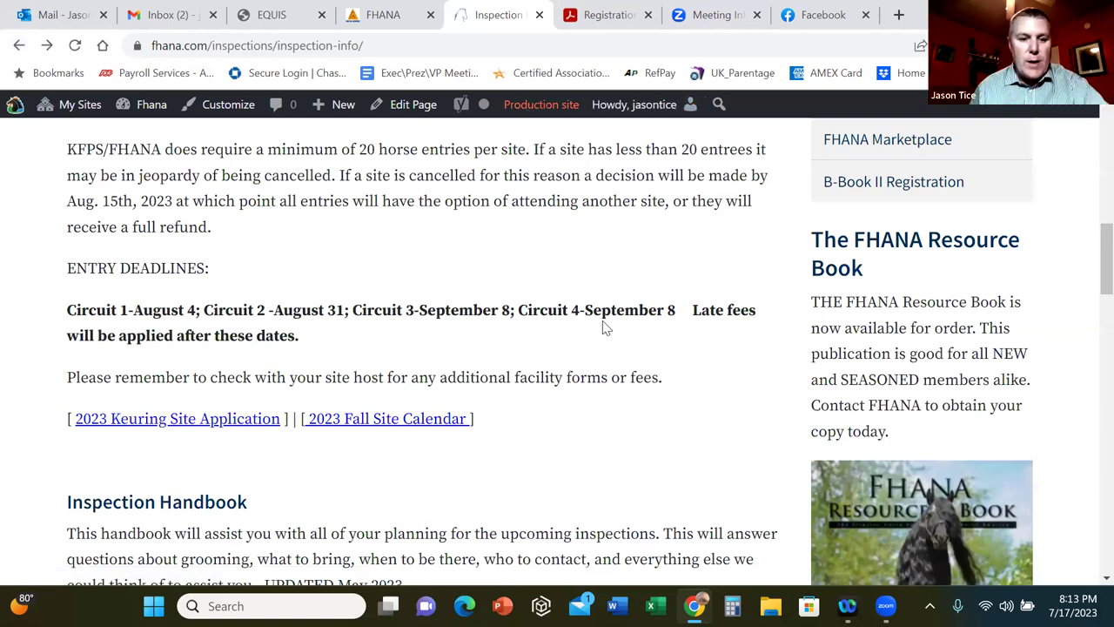
pyautogui.hotkey('ctrl', 'shift', 'Tab')
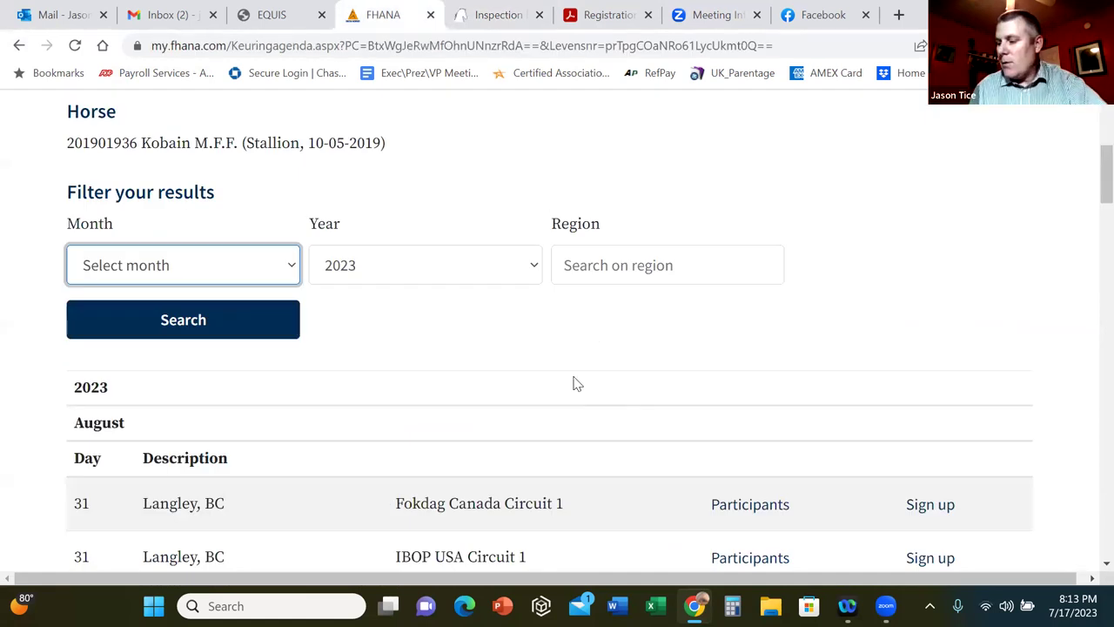
pyautogui.click(291, 269)
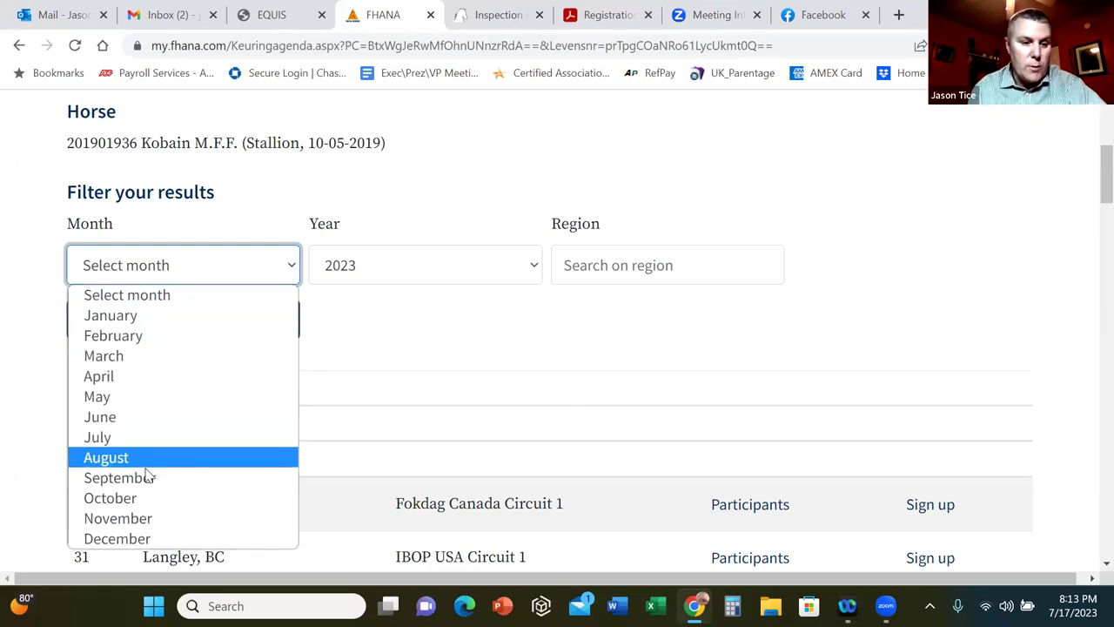
pyautogui.click(129, 499)
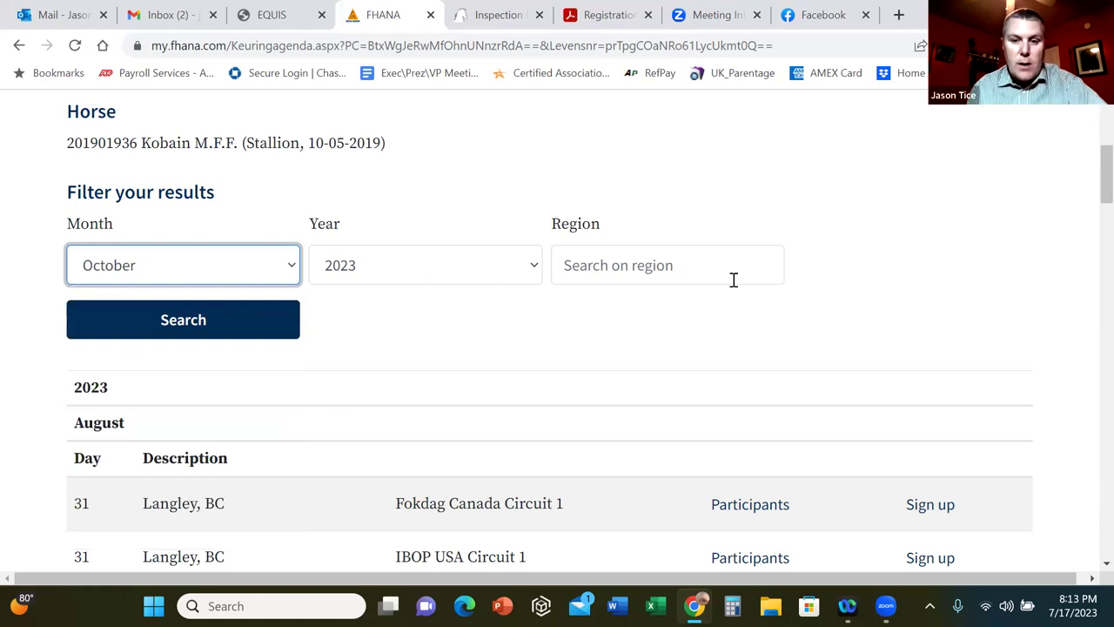
pyautogui.click(193, 321)
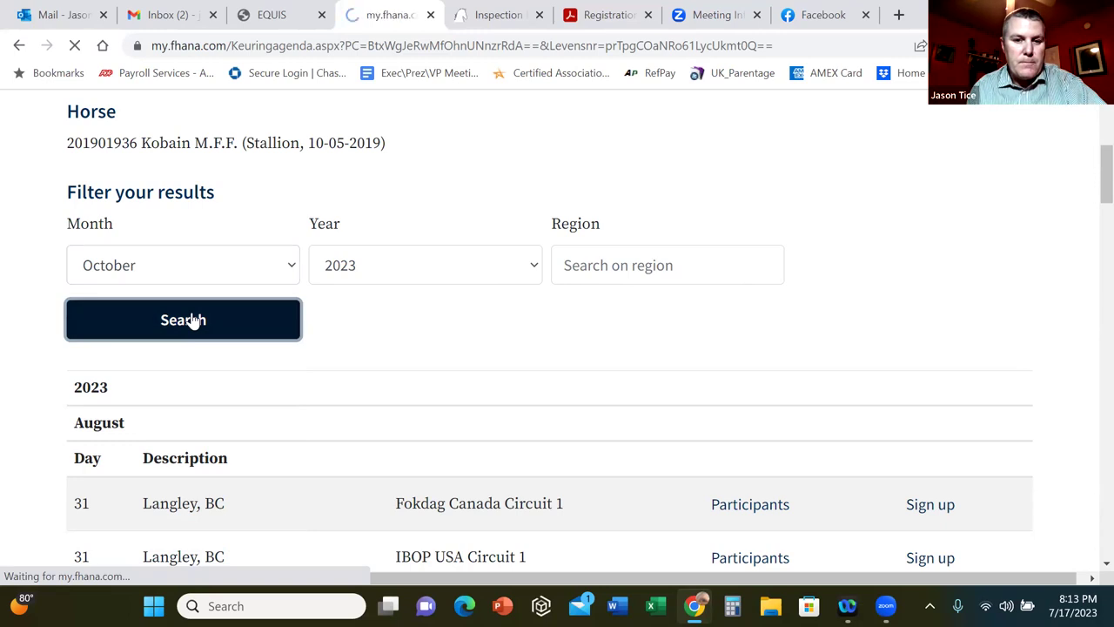
# Step: Start the sign-up for the October 11 Fokdag USA Circuit 3 inspection in Springfield, OH
pyautogui.scroll(-3, 326, 316)
pyautogui.scroll(-4, 509, 340)
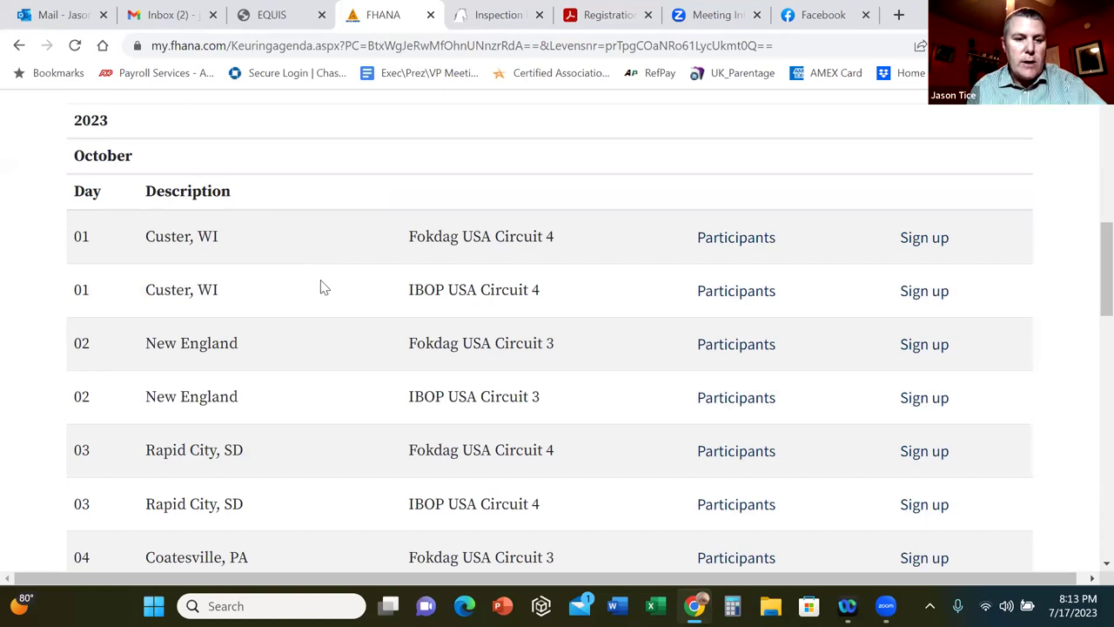
pyautogui.scroll(-1, 365, 301)
pyautogui.scroll(-3, 366, 301)
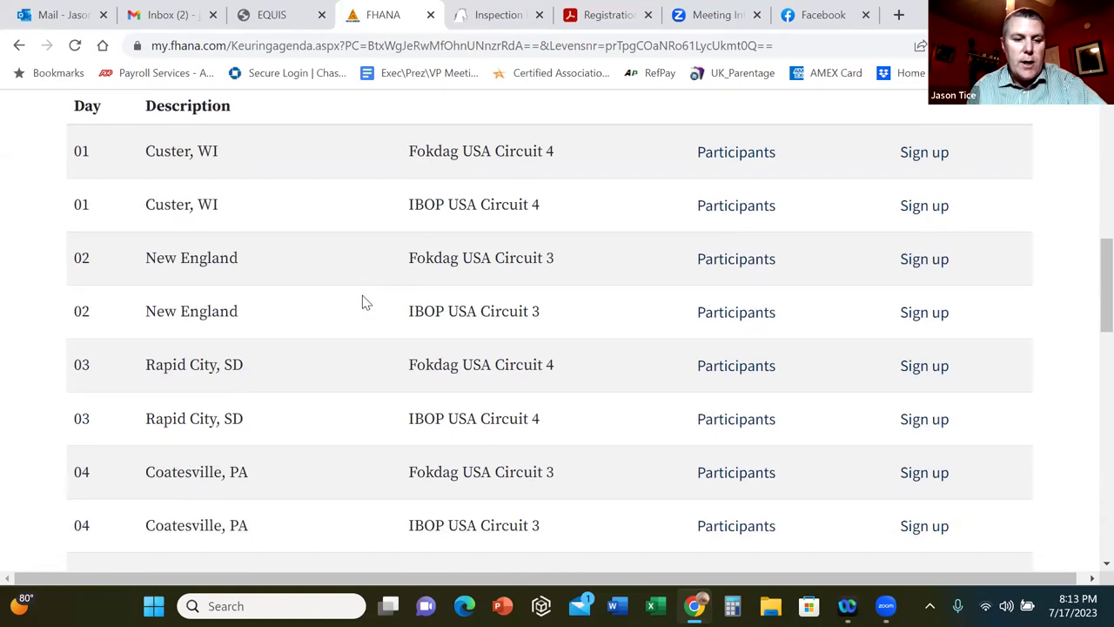
pyautogui.scroll(-3, 362, 335)
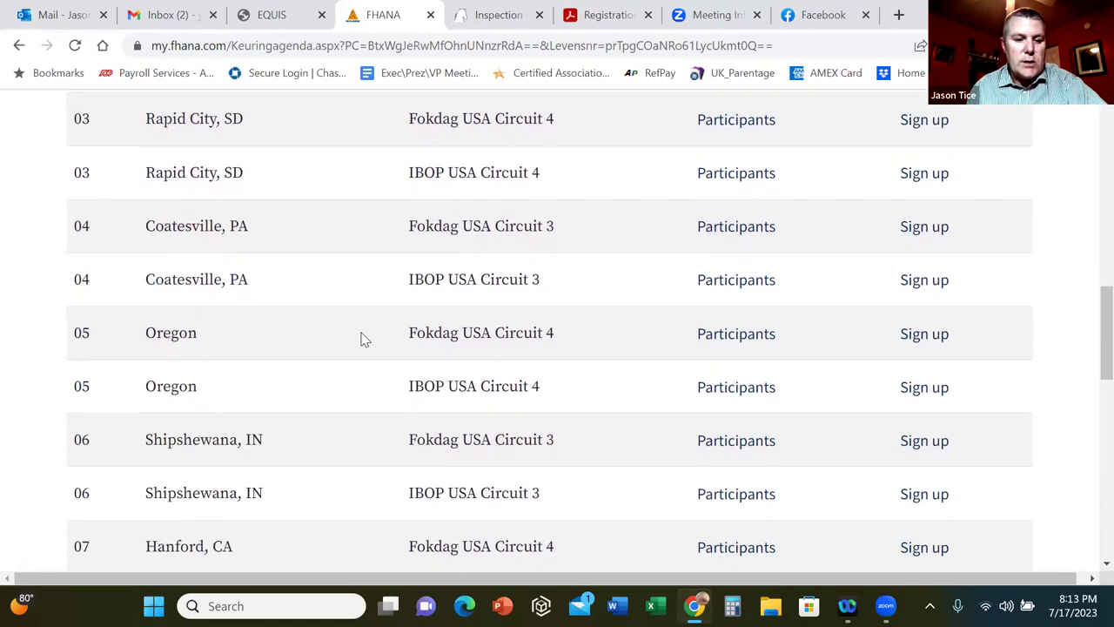
pyautogui.scroll(-4, 362, 337)
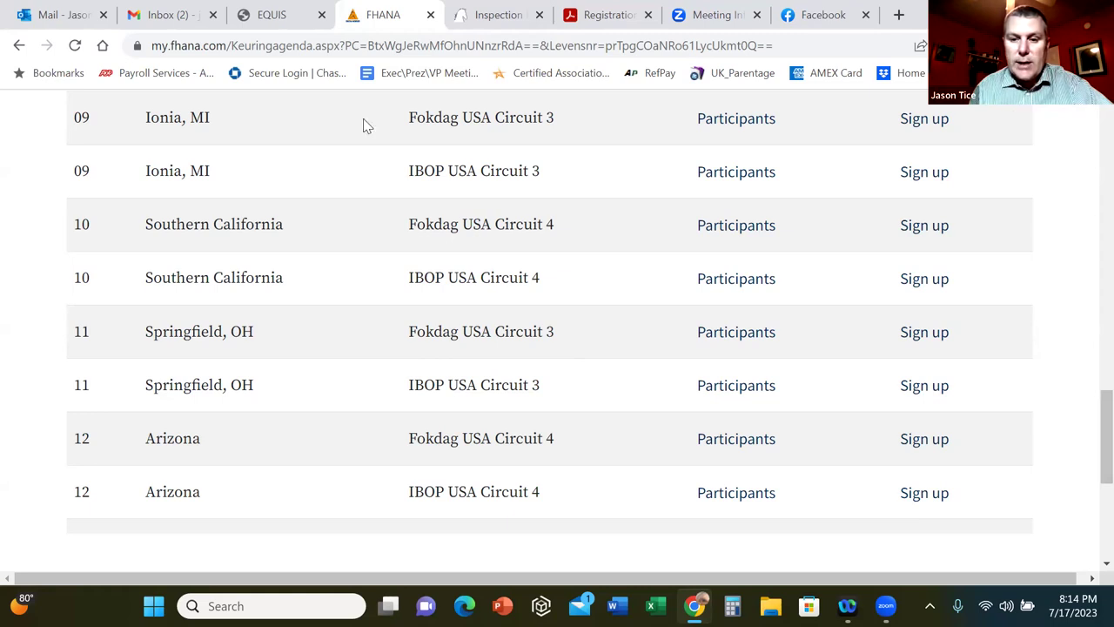
pyautogui.click(924, 333)
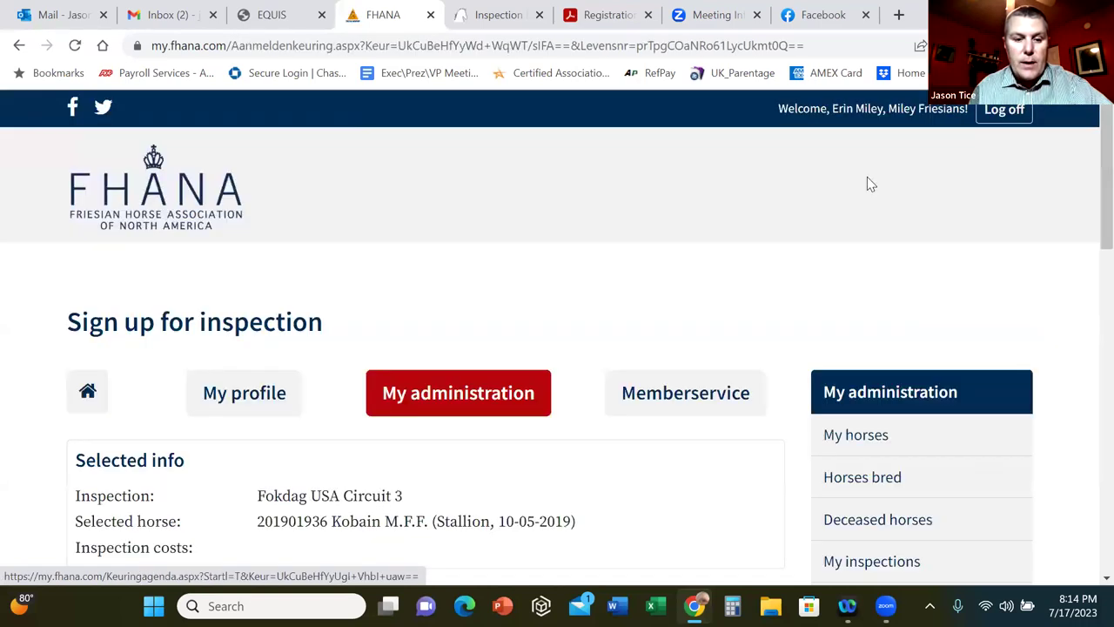
# Step: Set the inspection rubric to "17 Veulenboekhengsten voor ster" in the sign-up form
pyautogui.scroll(-5, 592, 251)
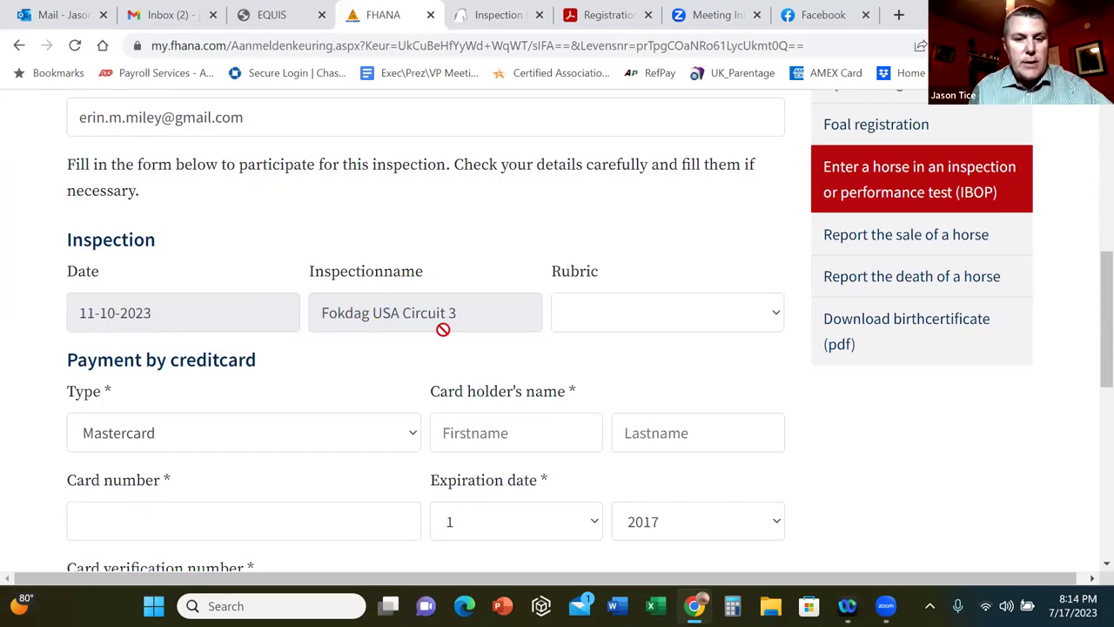
pyautogui.click(777, 318)
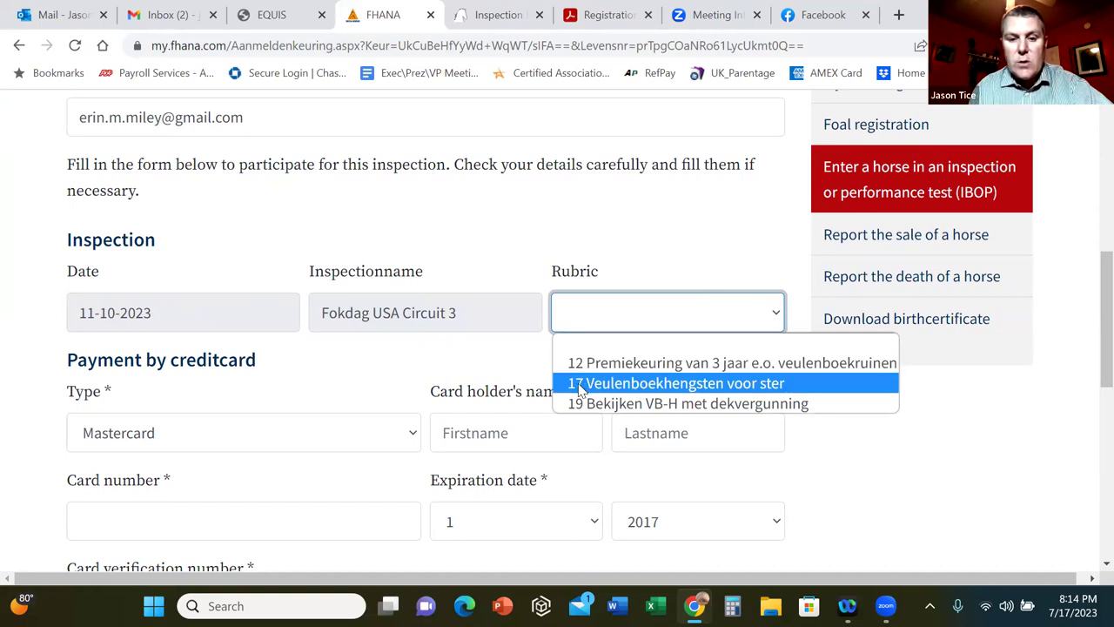
pyautogui.click(580, 383)
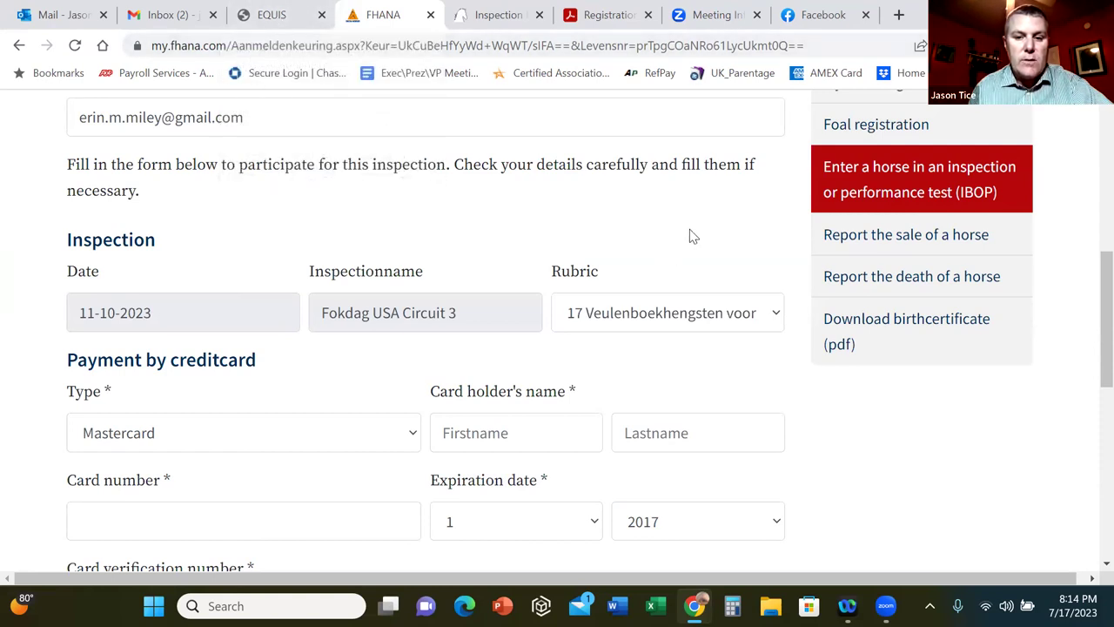
# Step: Review the credit card payment fields, the release and waiver form link, and the terms agreement in the sign-up form
pyautogui.scroll(-1, 691, 235)
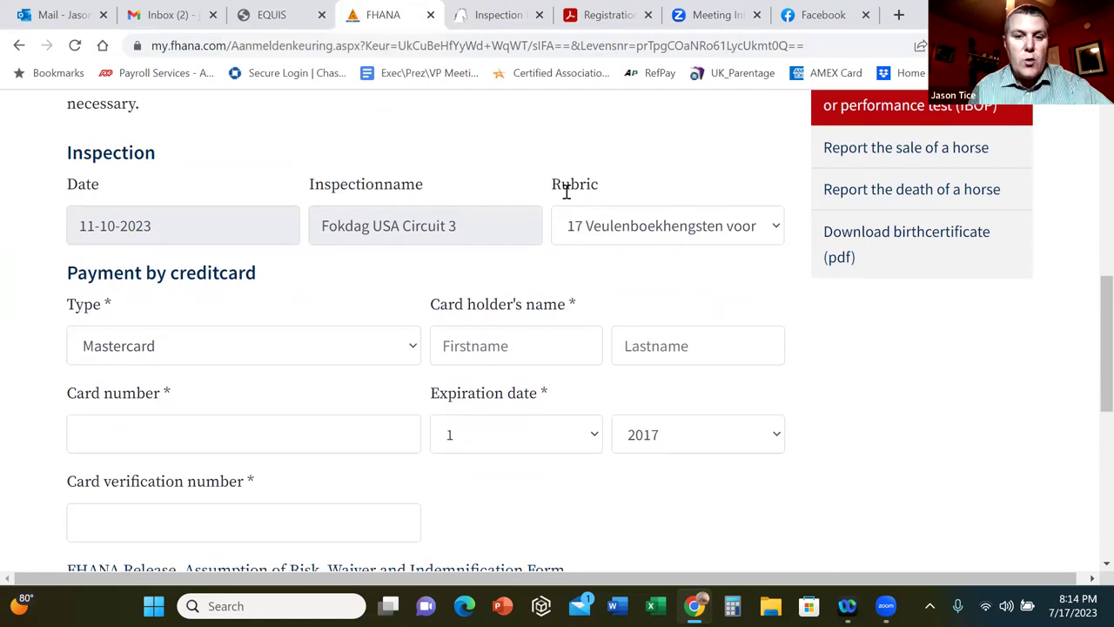
pyautogui.scroll(-1, 757, 296)
pyautogui.scroll(-1, 757, 296)
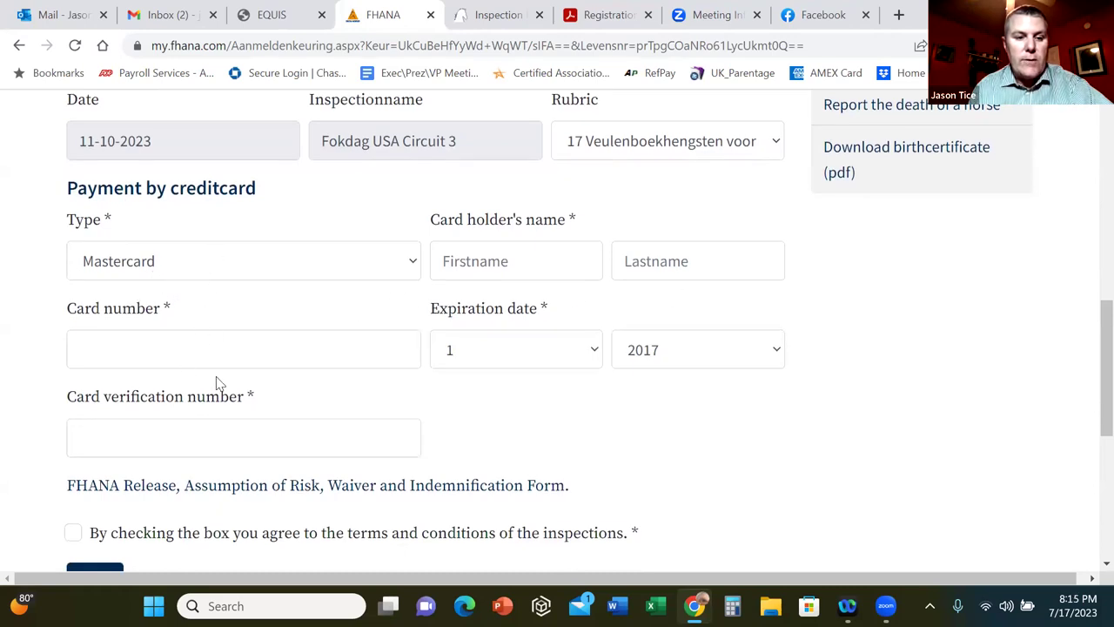
pyautogui.scroll(-2, 821, 392)
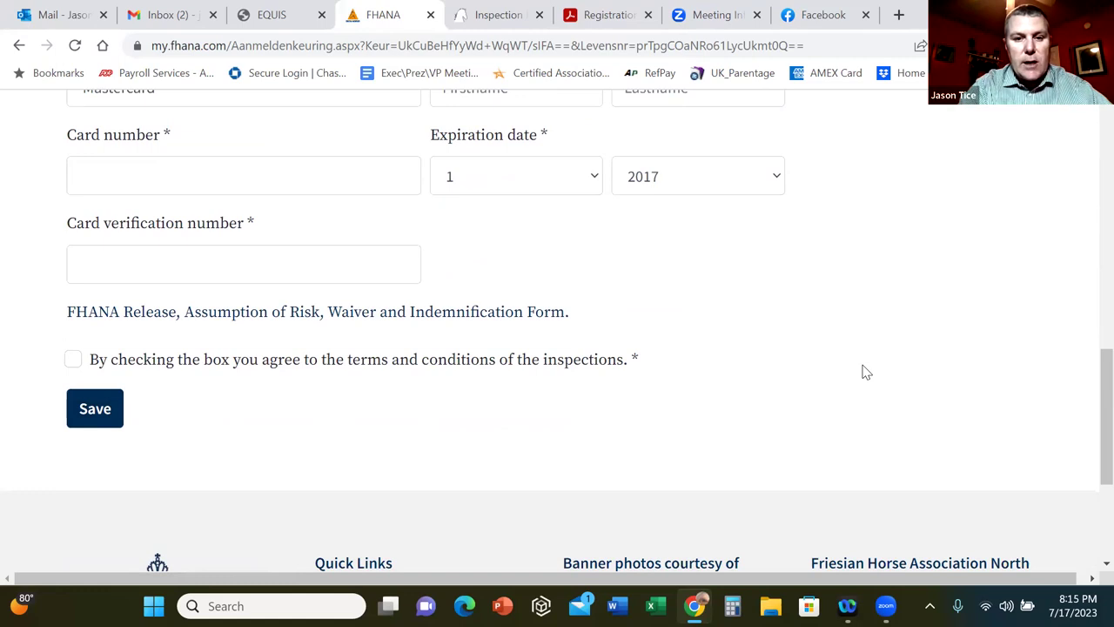
# Step: Leave the sign-up form for the member portal home and start entering another horse in an inspection or performance test (IBOP)
pyautogui.scroll(4, 880, 299)
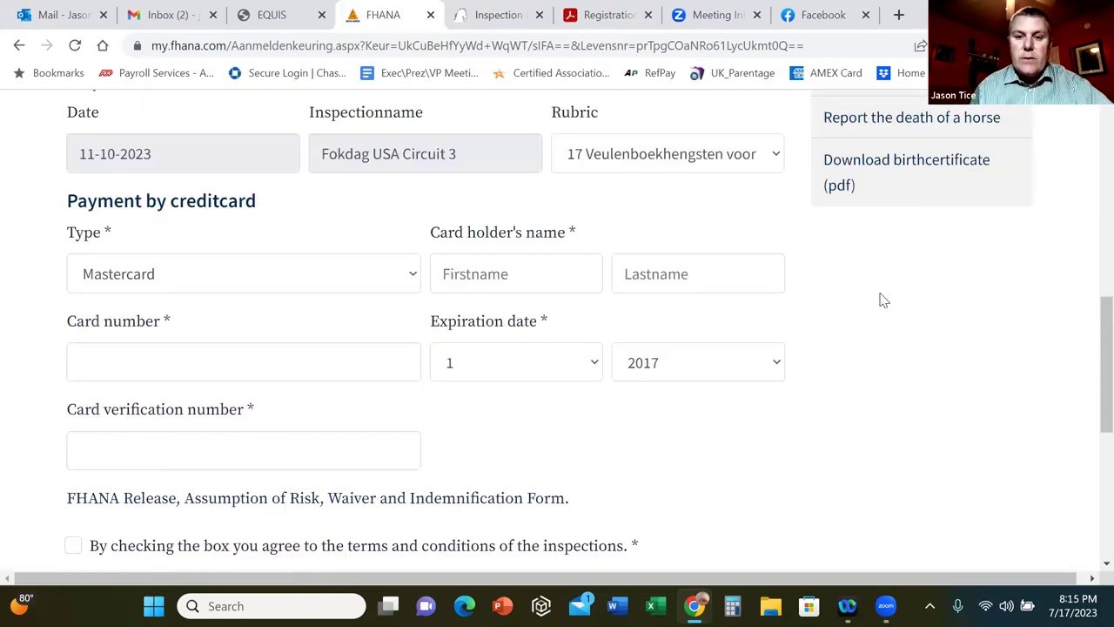
pyautogui.scroll(5, 714, 341)
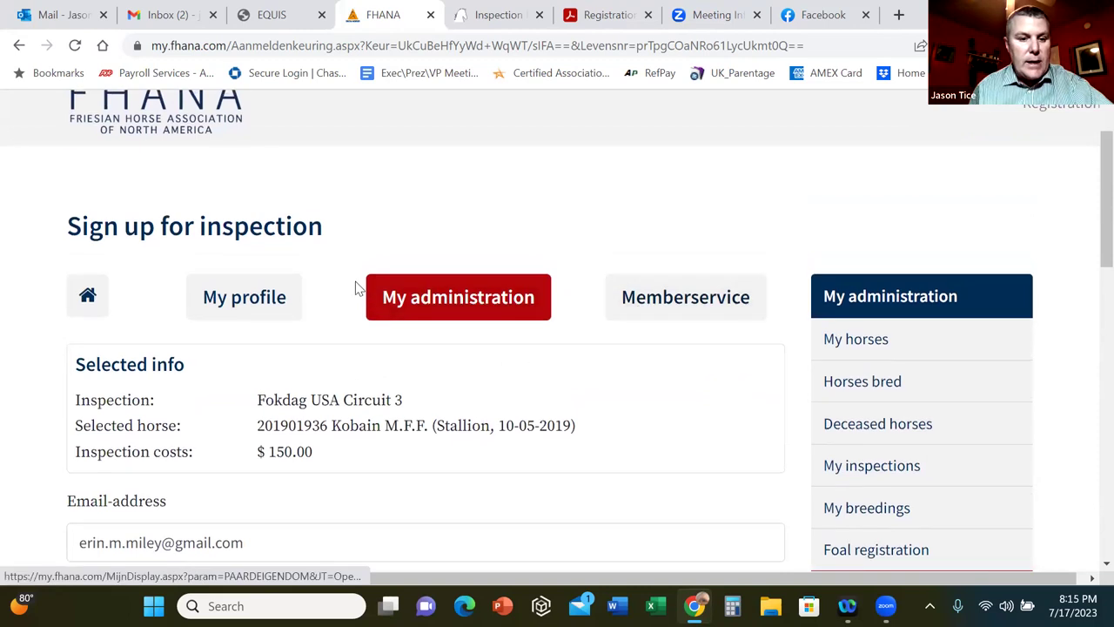
pyautogui.click(87, 296)
pyautogui.scroll(-5, 621, 311)
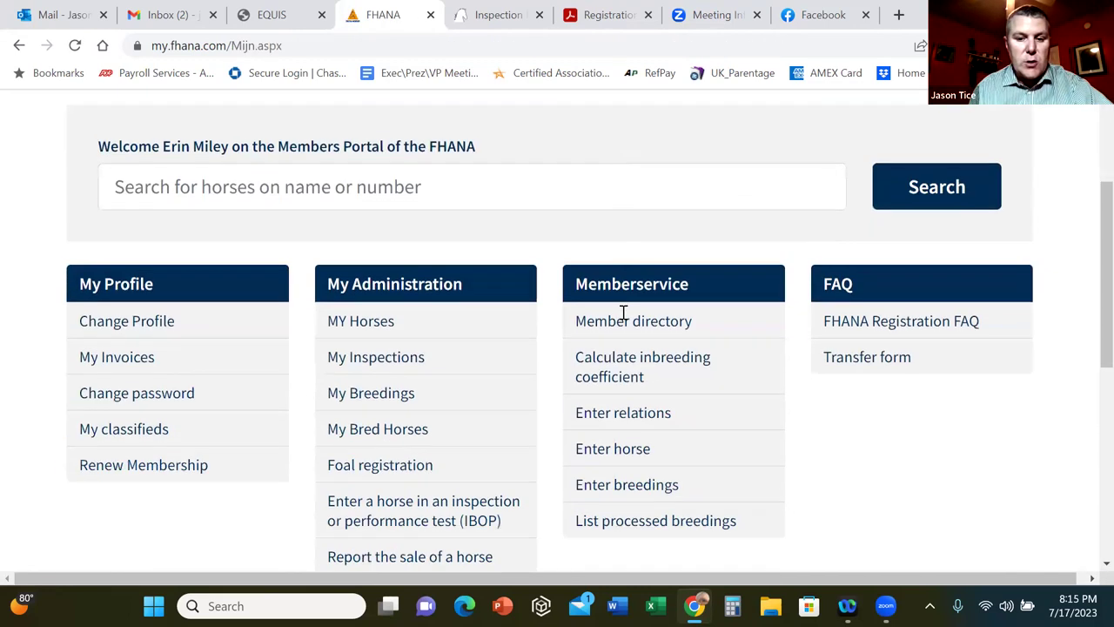
pyautogui.scroll(-1, 624, 315)
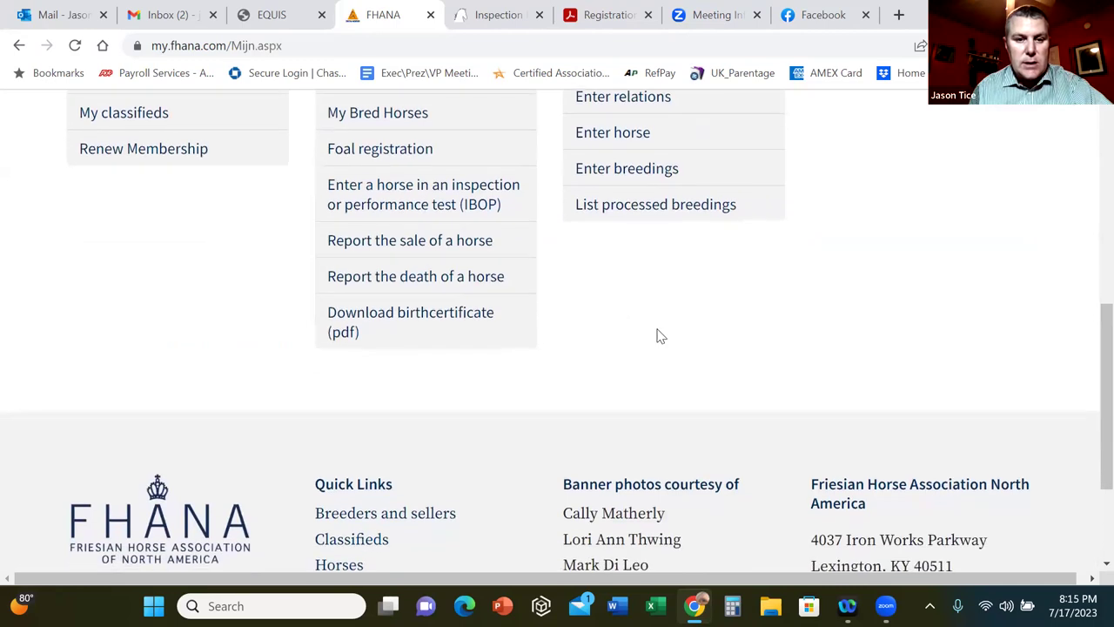
pyautogui.scroll(1, 467, 323)
pyautogui.click(415, 278)
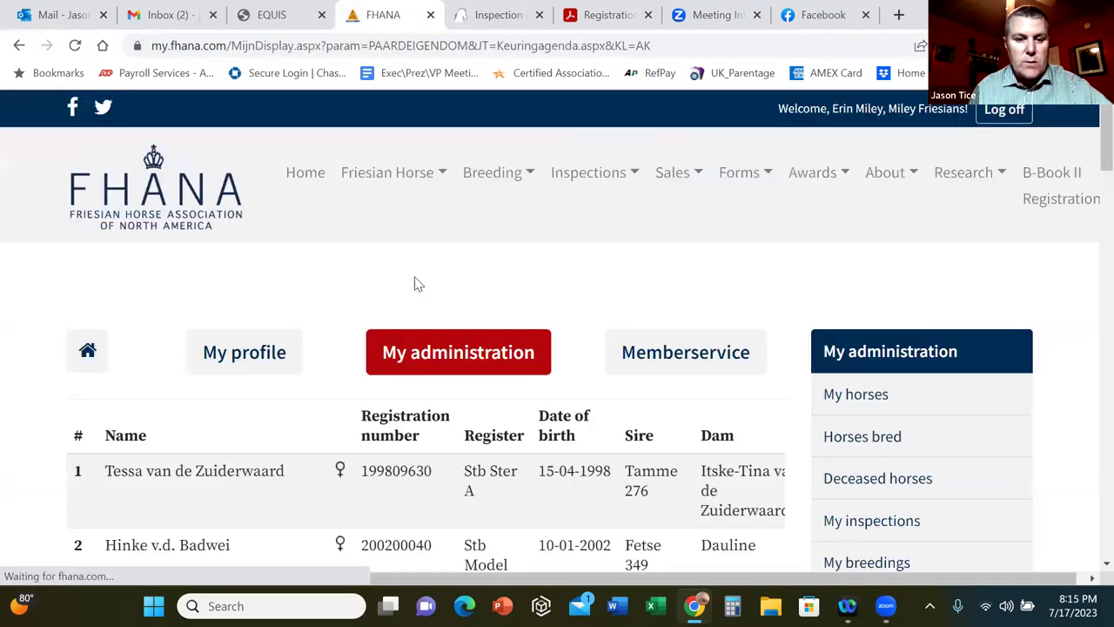
# Step: Choose the mare Kyra van Dream Gait from the horse list for the inspection entry
pyautogui.scroll(-3, 507, 347)
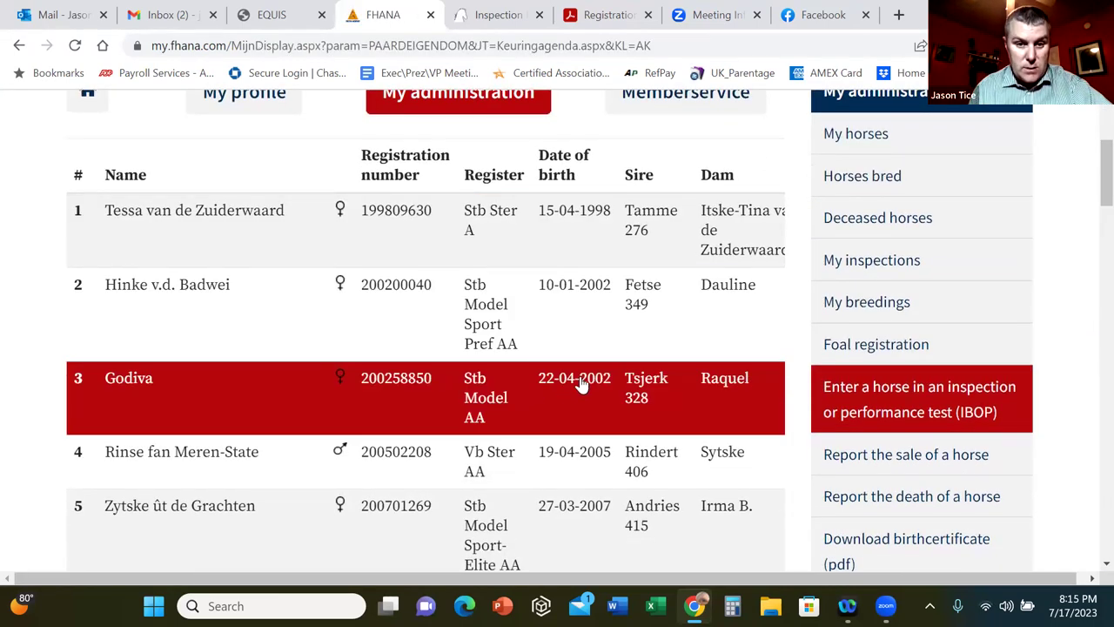
pyautogui.scroll(-2, 581, 383)
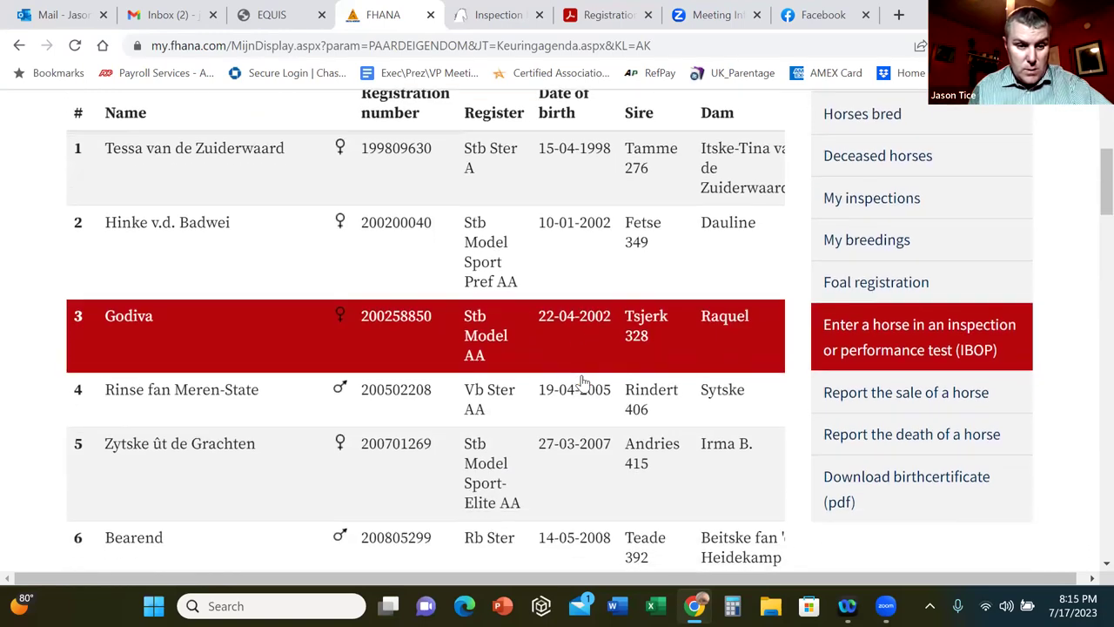
pyautogui.scroll(-3, 582, 383)
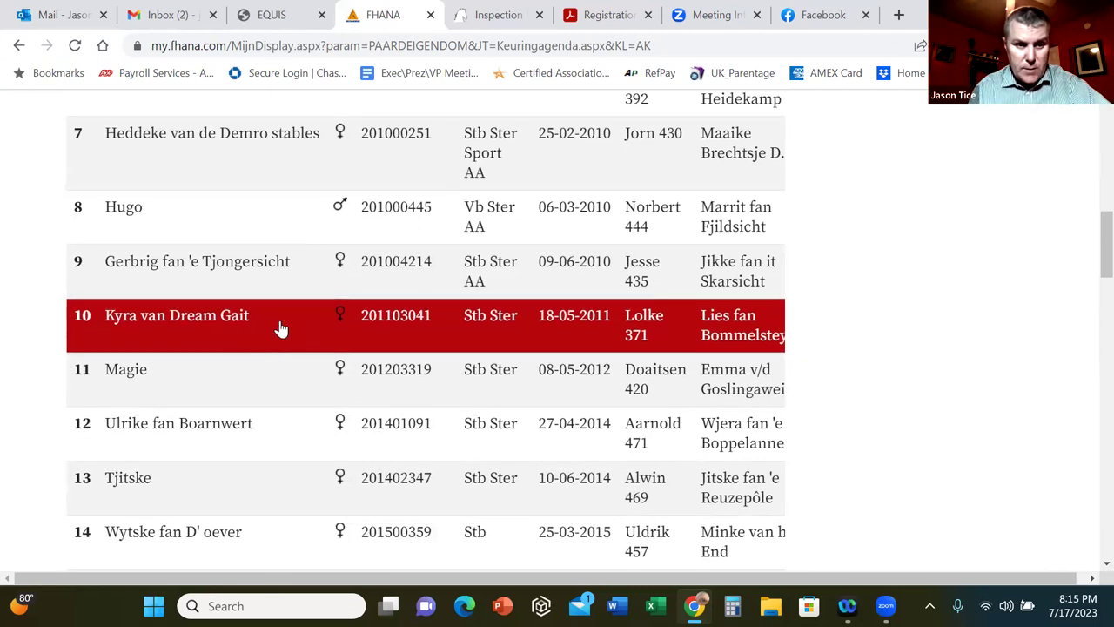
pyautogui.click(278, 327)
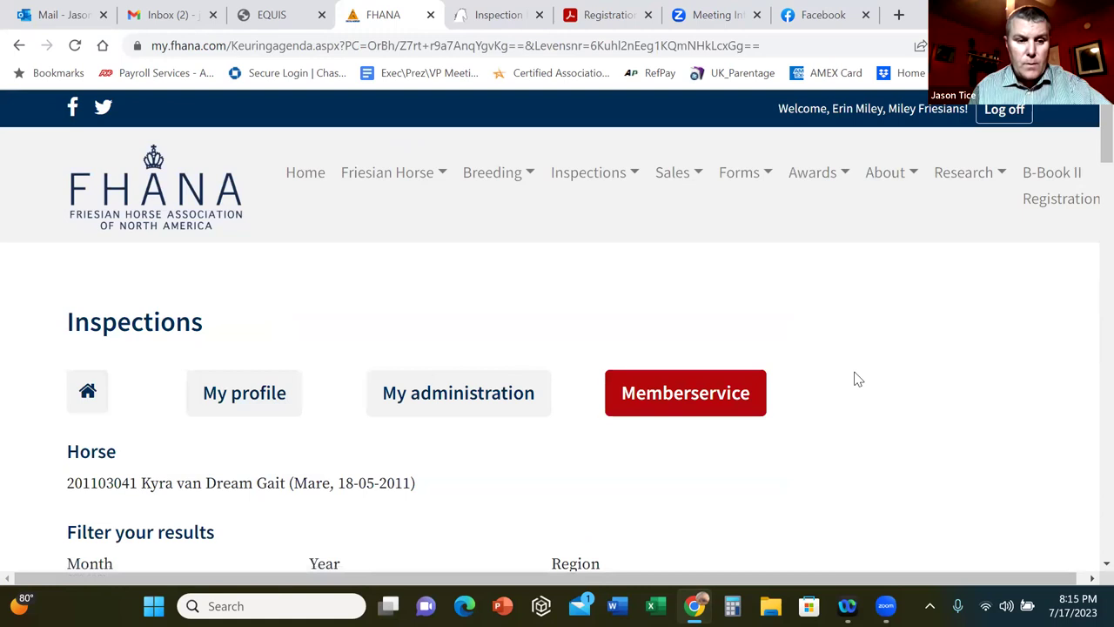
# Step: Start the mare's sign-up for the October 4 Fokdag USA Circuit 3 inspection in Coatesville, PA
pyautogui.scroll(-1, 827, 357)
pyautogui.scroll(-3, 817, 343)
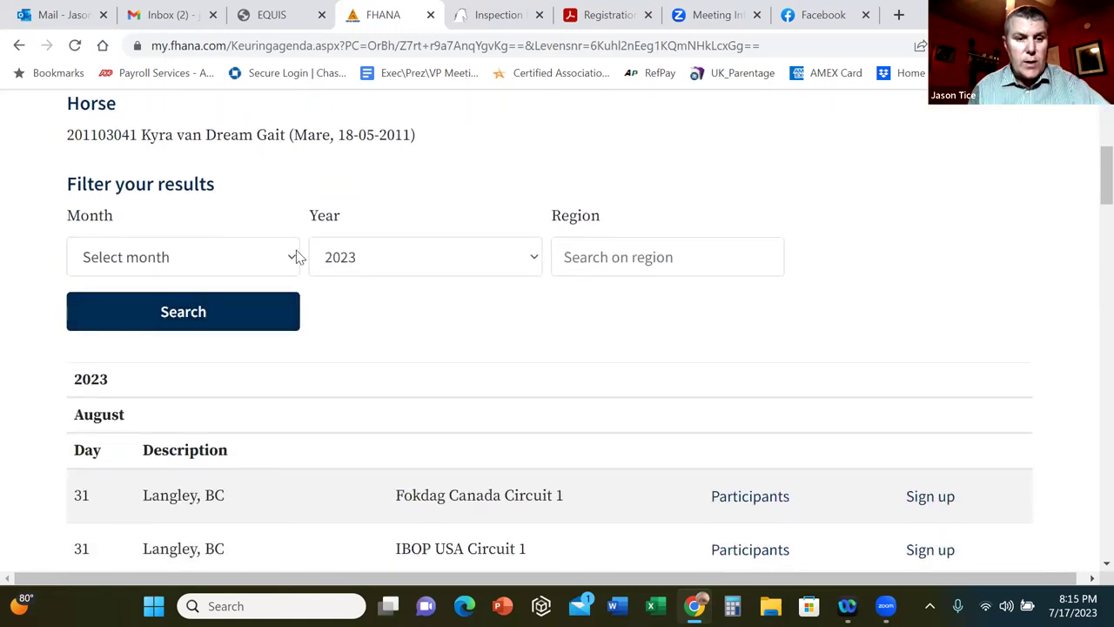
pyautogui.scroll(-4, 922, 356)
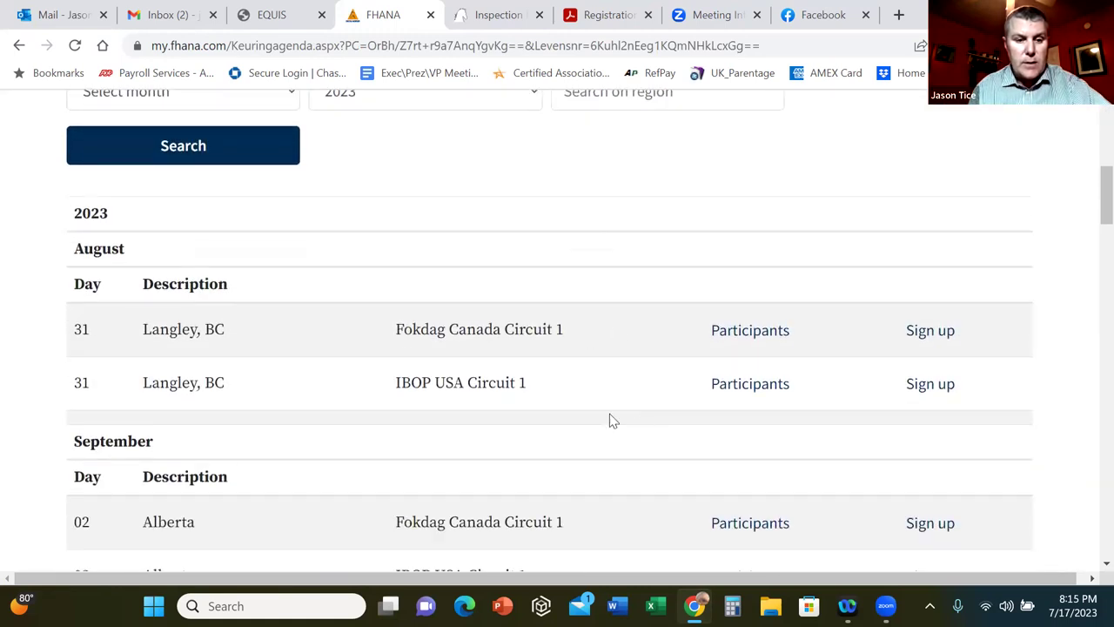
pyautogui.scroll(5, 676, 377)
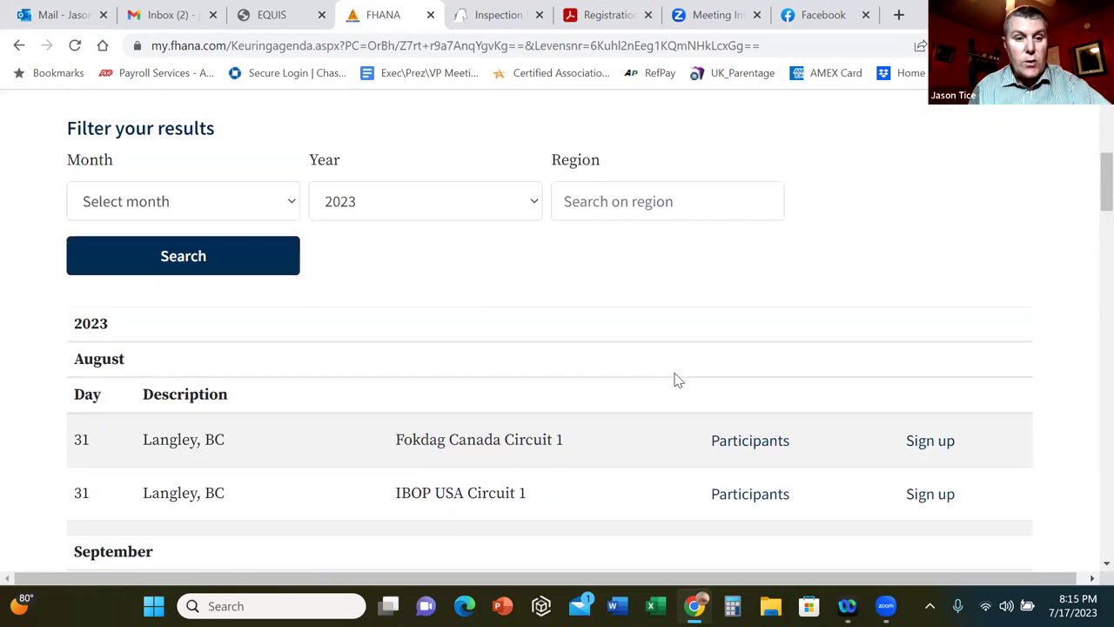
pyautogui.scroll(-5, 786, 377)
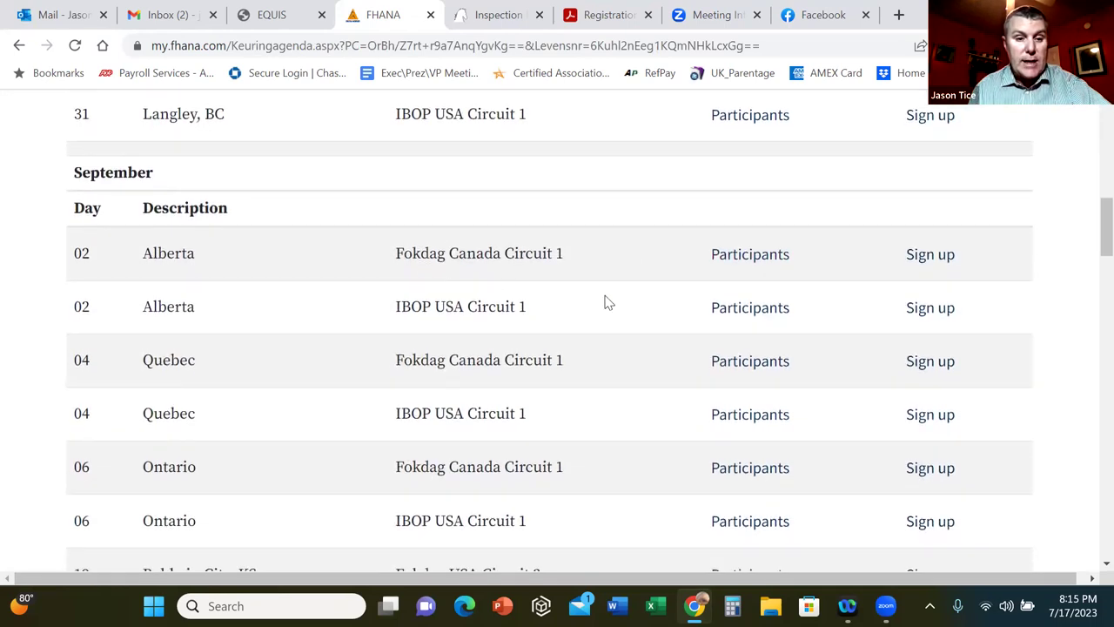
pyautogui.scroll(-4, 611, 295)
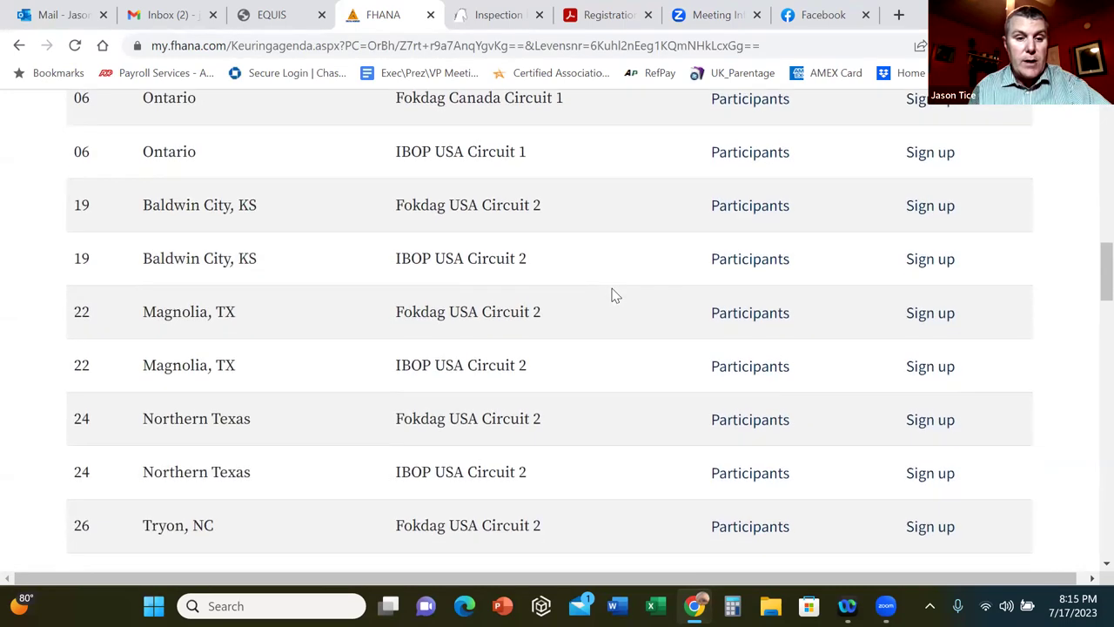
pyautogui.scroll(-4, 611, 295)
pyautogui.scroll(-3, 611, 295)
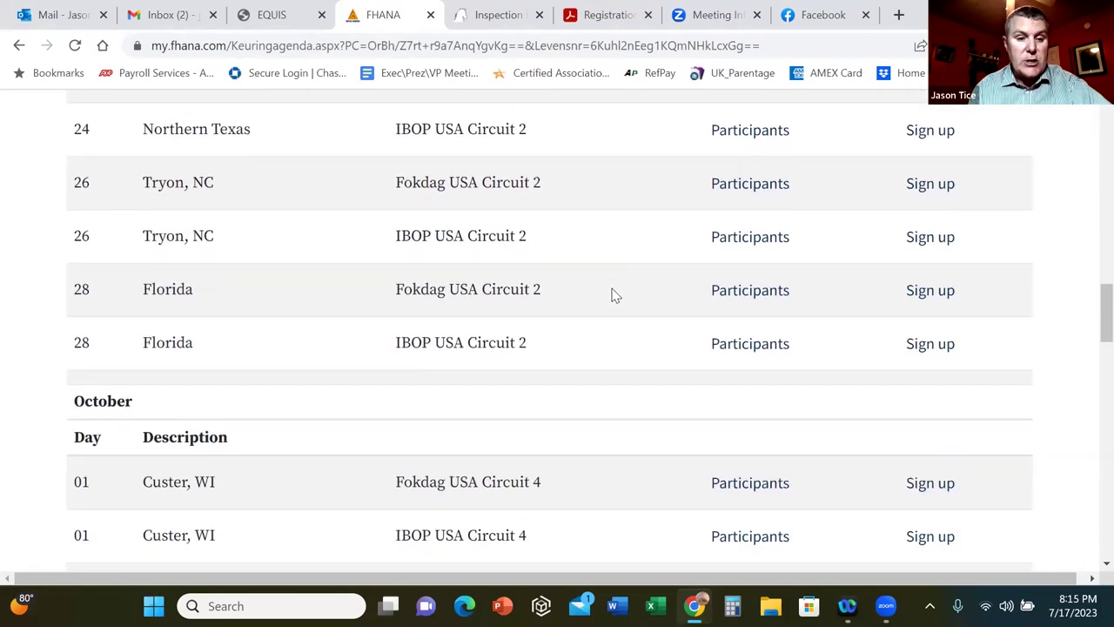
pyautogui.scroll(-3, 612, 295)
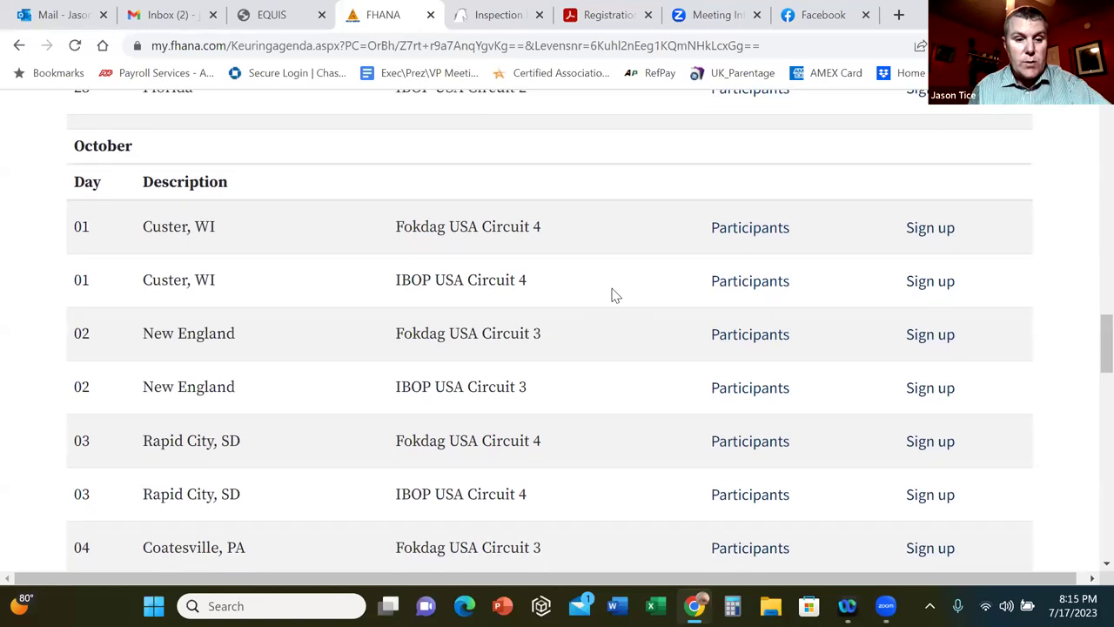
pyautogui.scroll(-1, 612, 295)
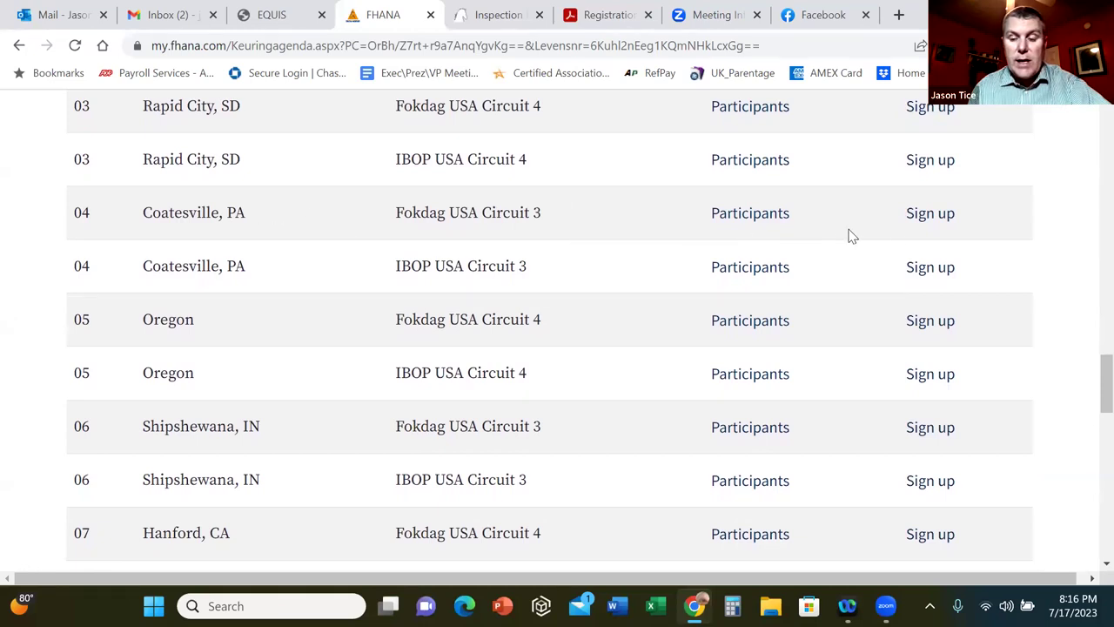
pyautogui.click(924, 216)
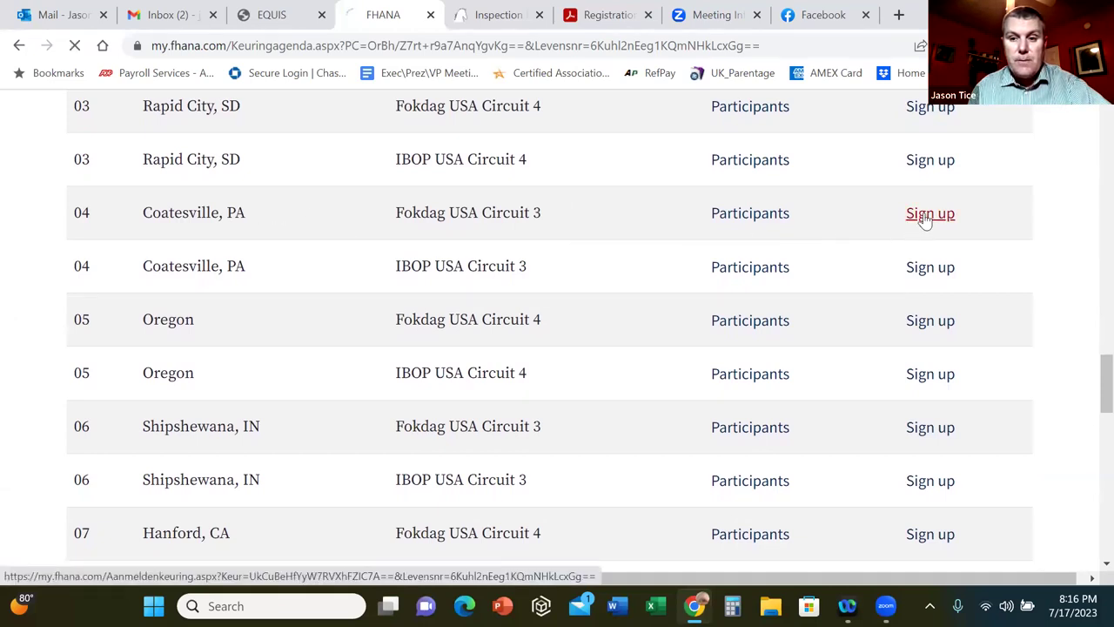
# Step: Set the inspection rubric to "09 Premiekeuring van 7 jaar e.o. stermerries" and review the payment and terms sections of the form
pyautogui.scroll(-2, 748, 291)
pyautogui.scroll(-3, 702, 301)
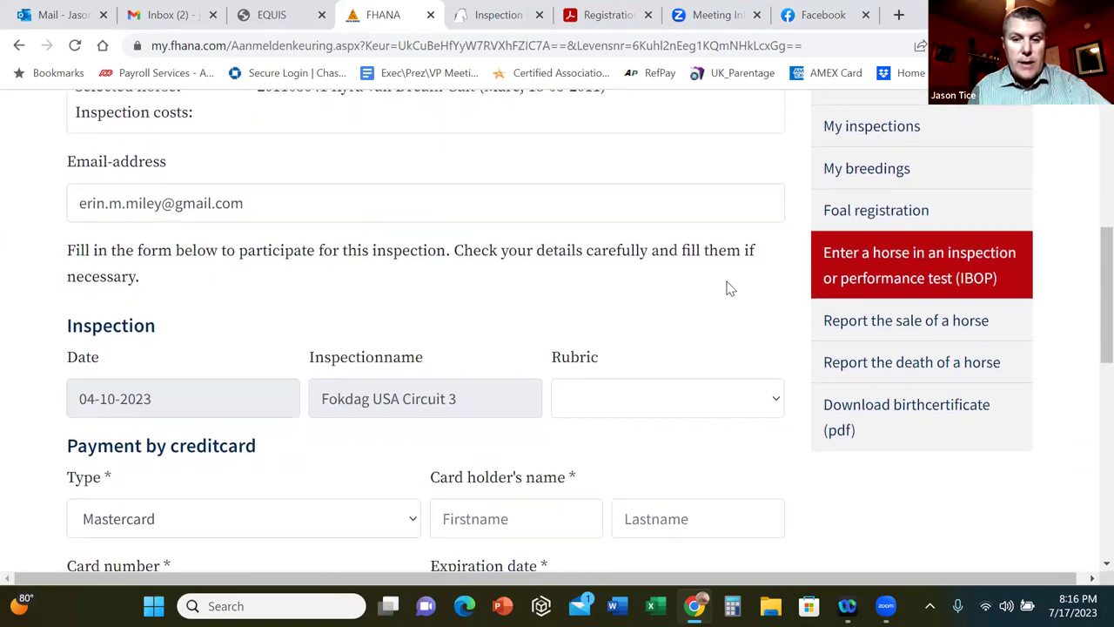
pyautogui.scroll(-1, 731, 291)
pyautogui.click(779, 322)
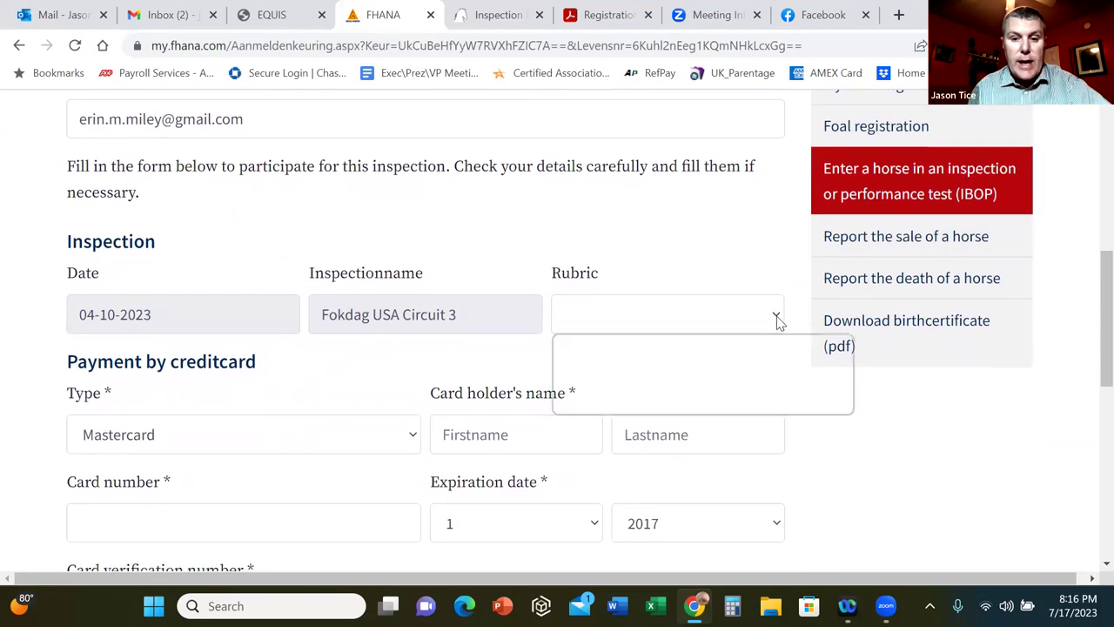
pyautogui.click(777, 318)
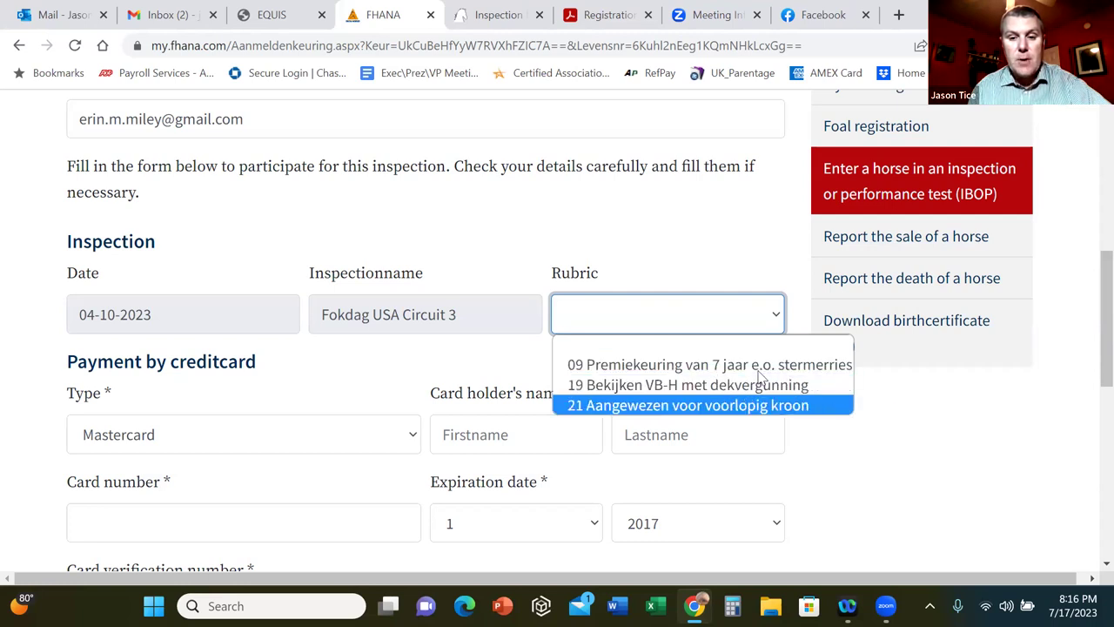
pyautogui.click(630, 365)
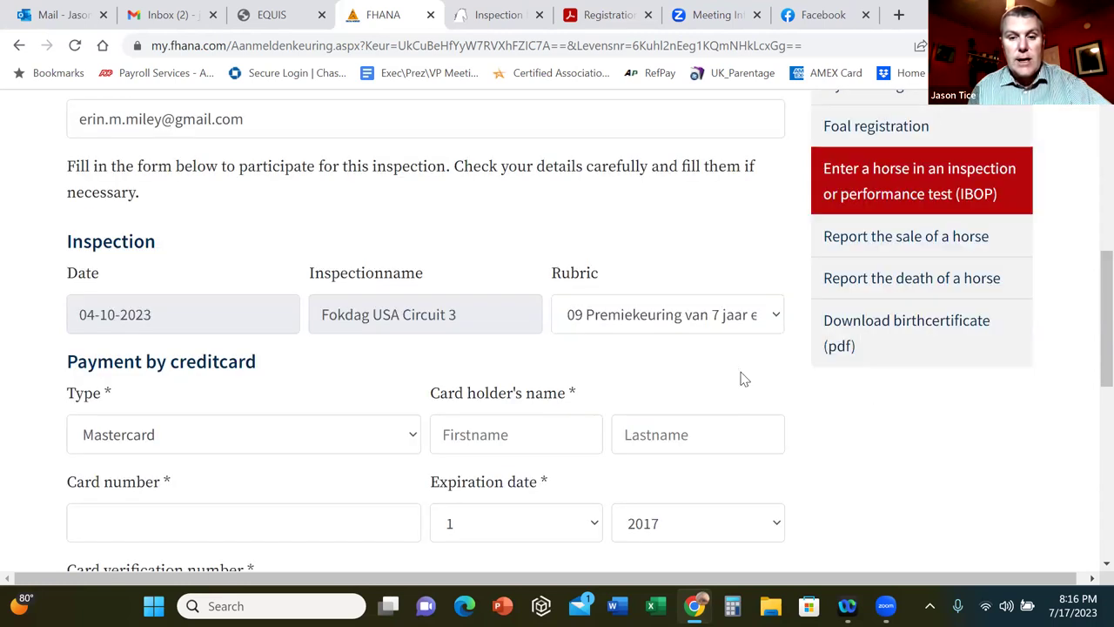
pyautogui.scroll(-2, 764, 374)
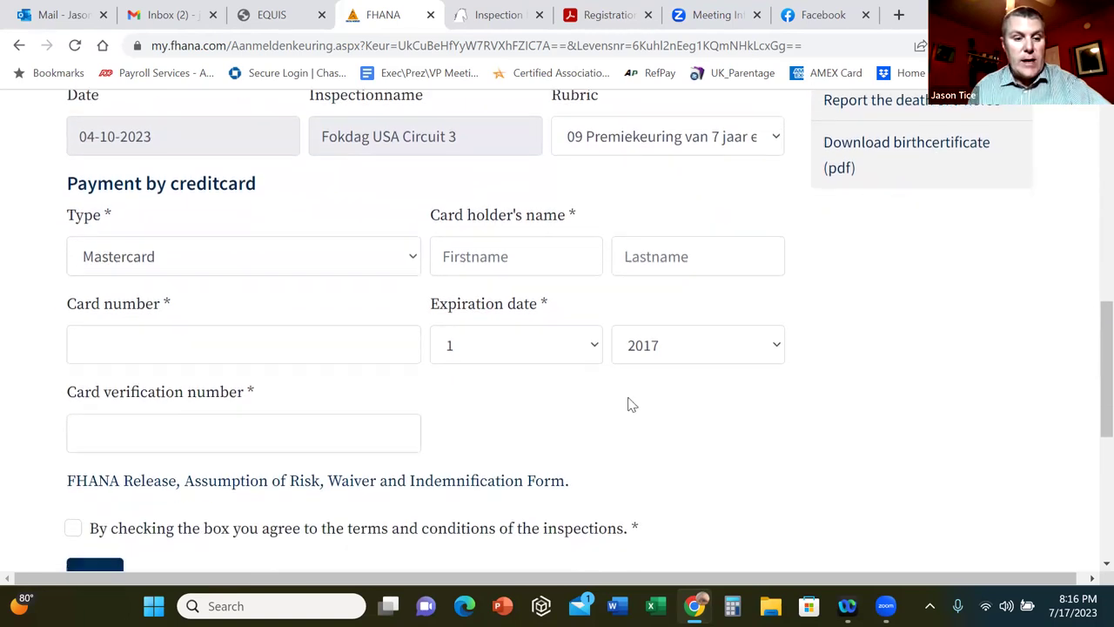
pyautogui.scroll(-2, 235, 492)
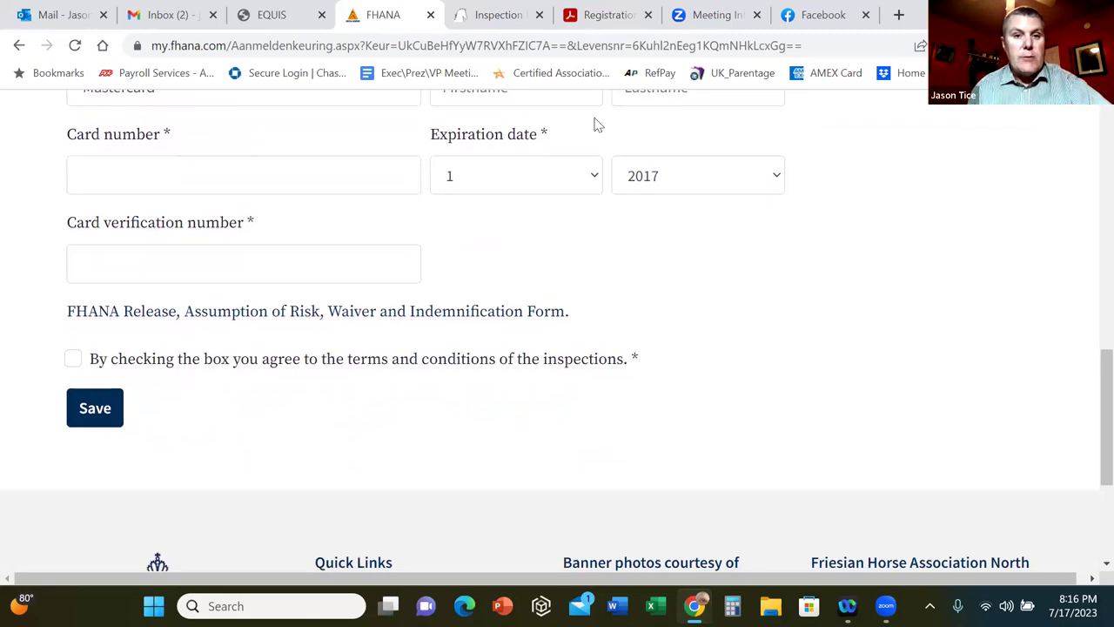
# Step: Switch to the inspection information page and open the 2023 Keuring Site Application document
pyautogui.click(497, 16)
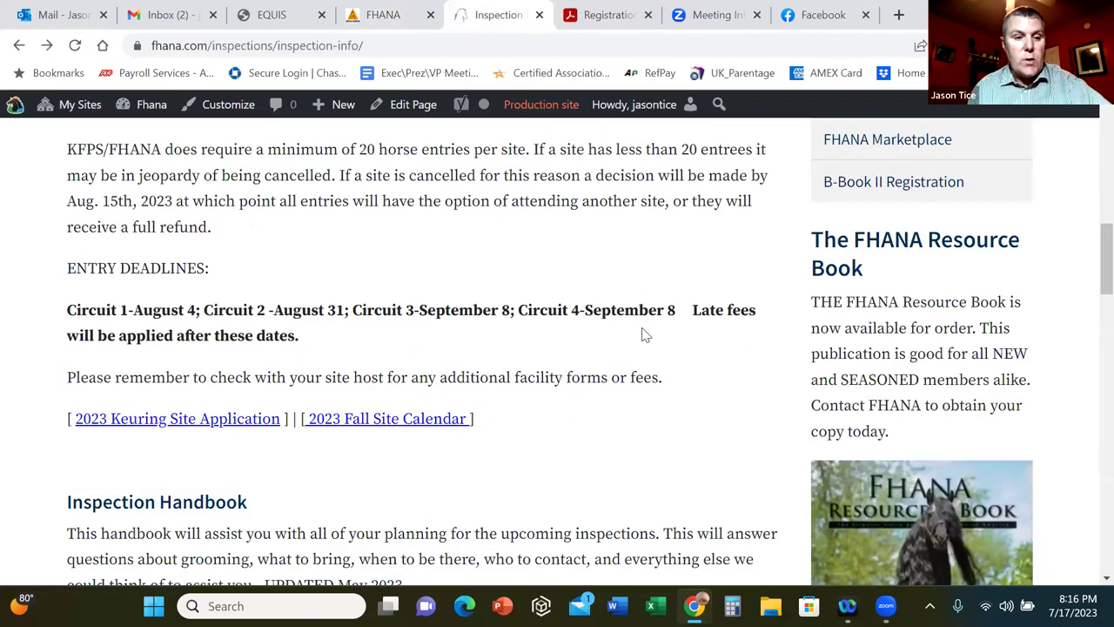
pyautogui.scroll(-1, 644, 335)
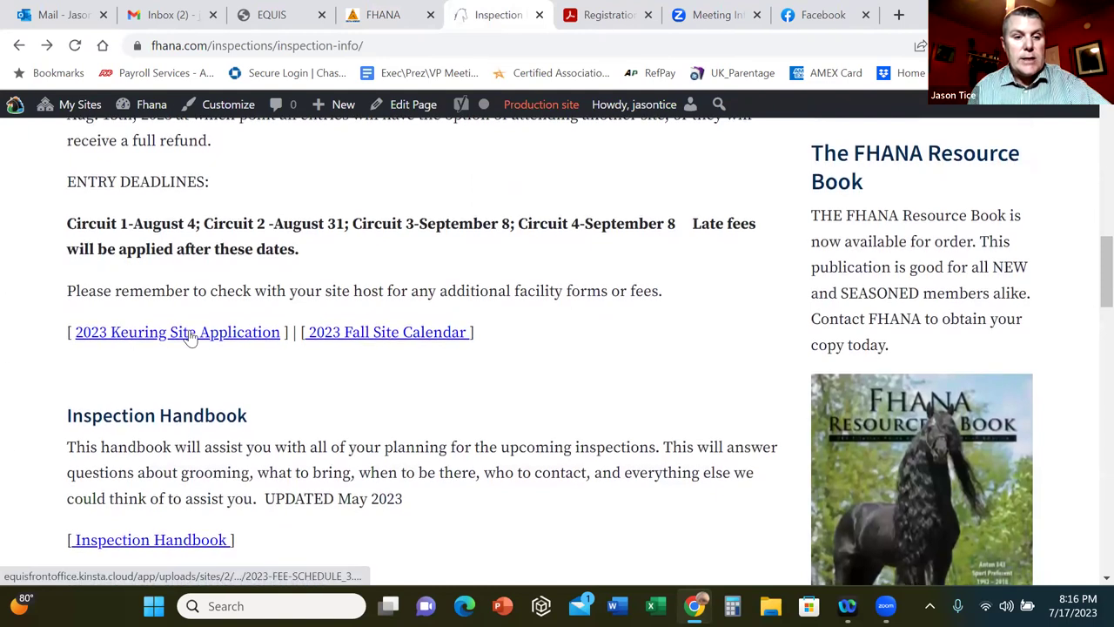
pyautogui.click(190, 338)
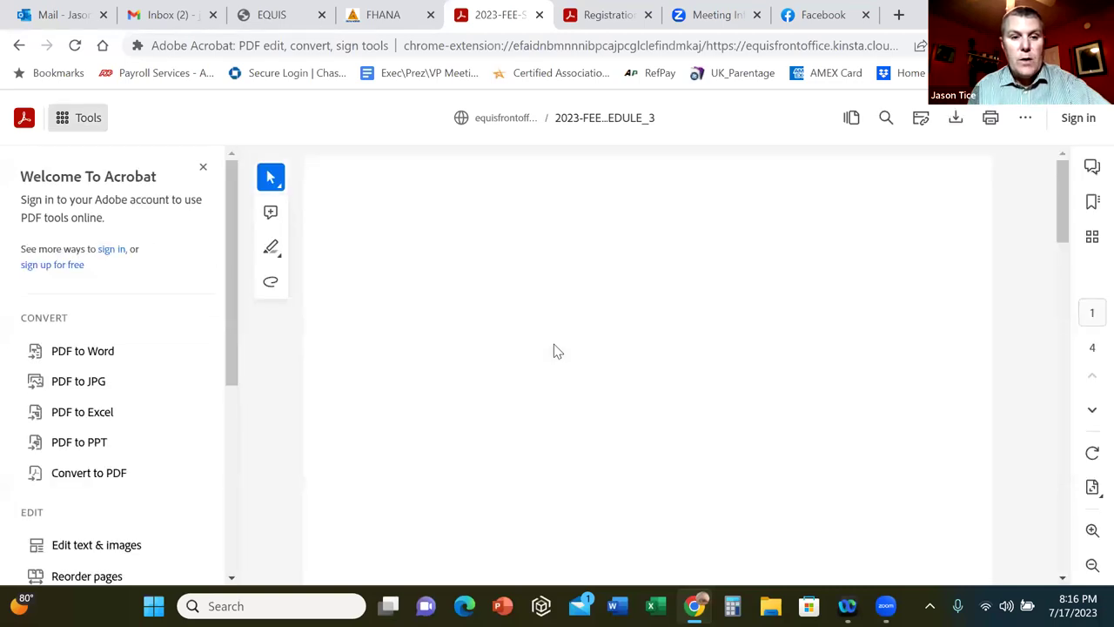
# Step: Review the fee schedule's categories, IBOP deadlines and additional fees, and the blank 2023 Inspection Application form
pyautogui.scroll(-1, 792, 329)
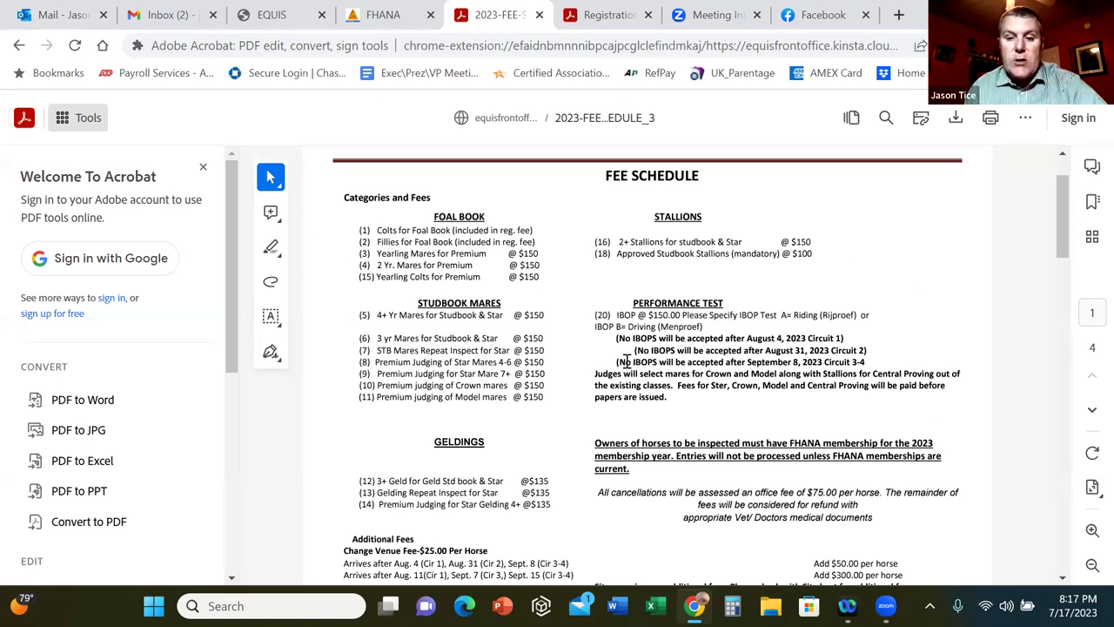
pyautogui.scroll(-3, 840, 330)
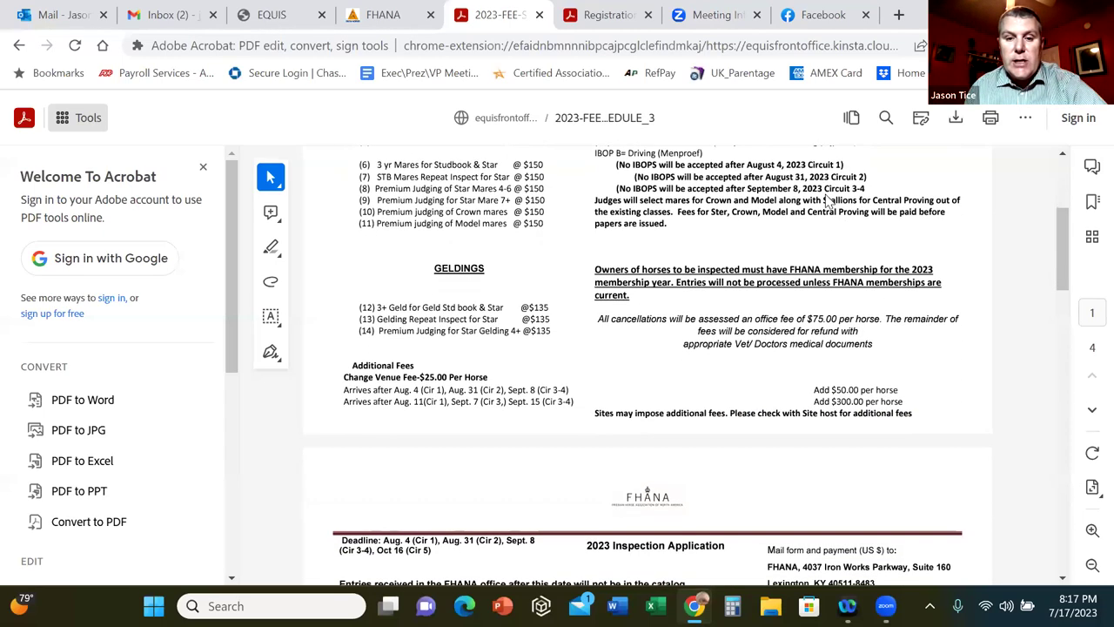
pyautogui.scroll(-3, 483, 164)
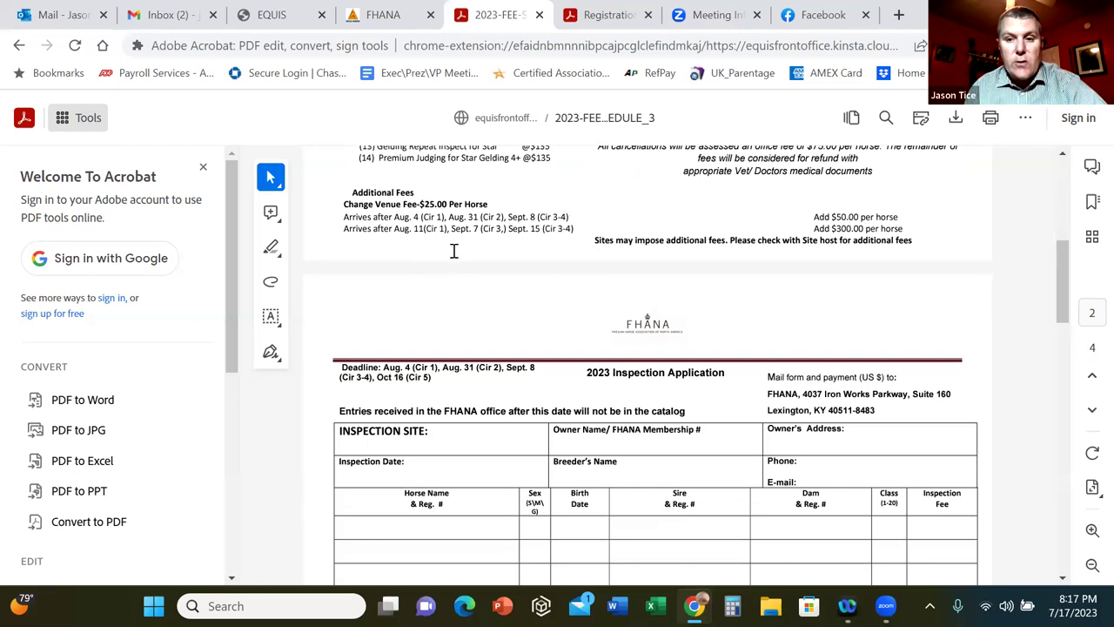
pyautogui.scroll(-4, 761, 322)
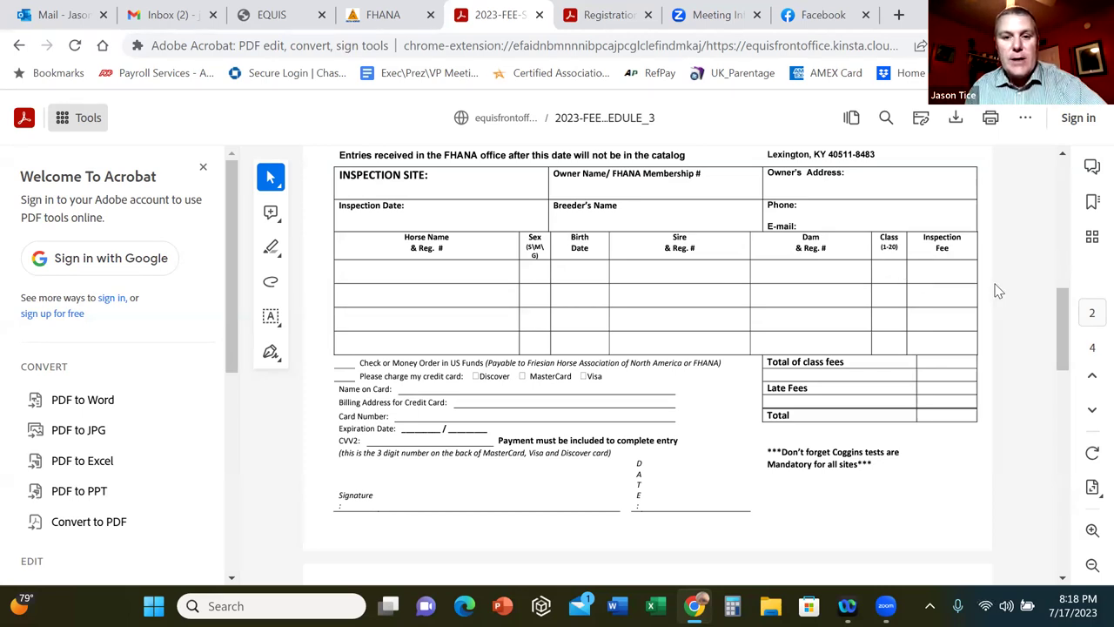
pyautogui.scroll(4, 998, 291)
pyautogui.scroll(-2, 998, 292)
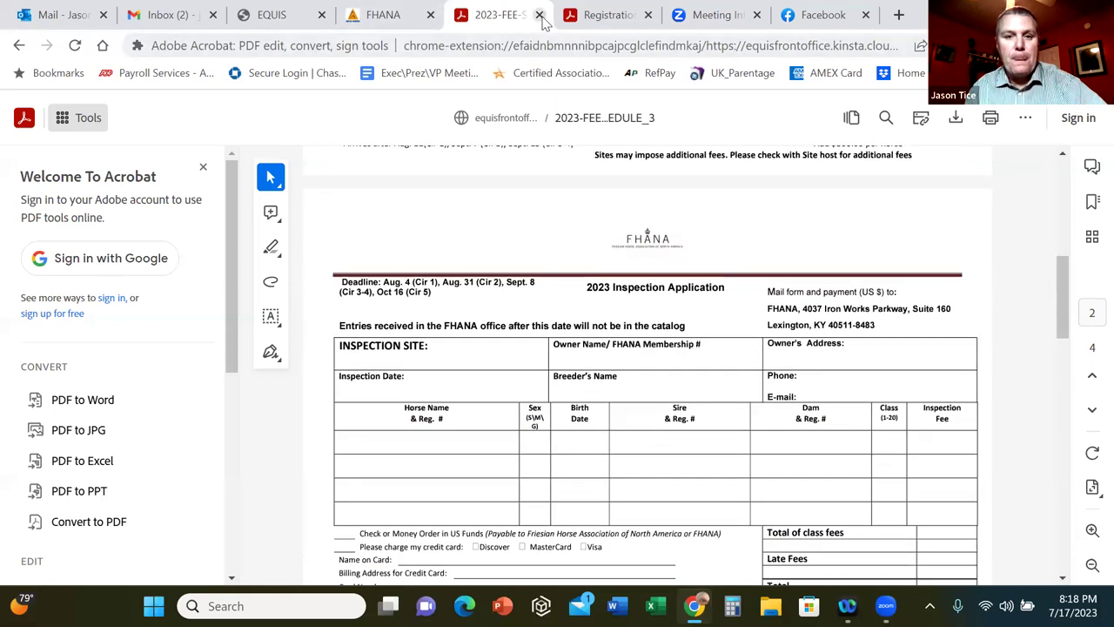
# Step: Close the fee schedule document and return to the start of the mare's inspection sign-up form
pyautogui.click(539, 16)
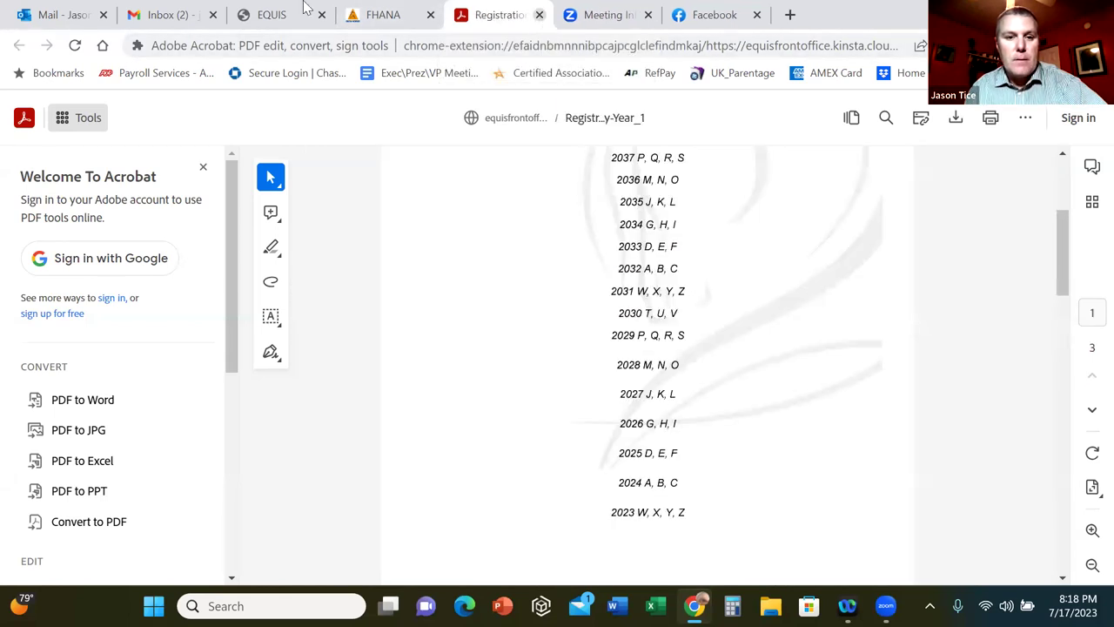
pyautogui.click(386, 15)
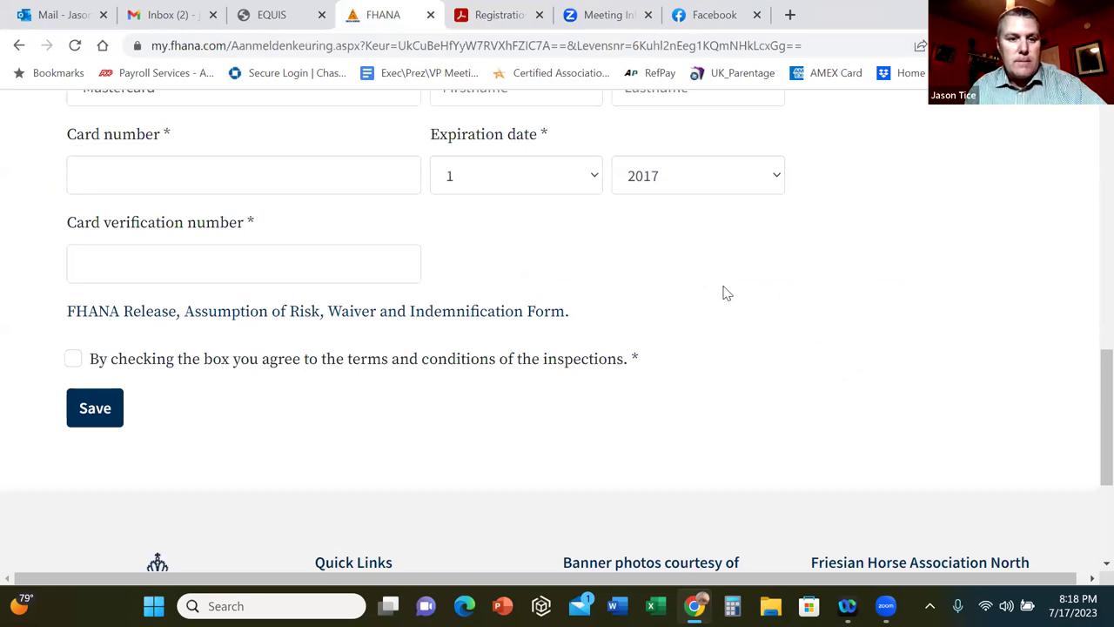
pyautogui.scroll(15, 726, 294)
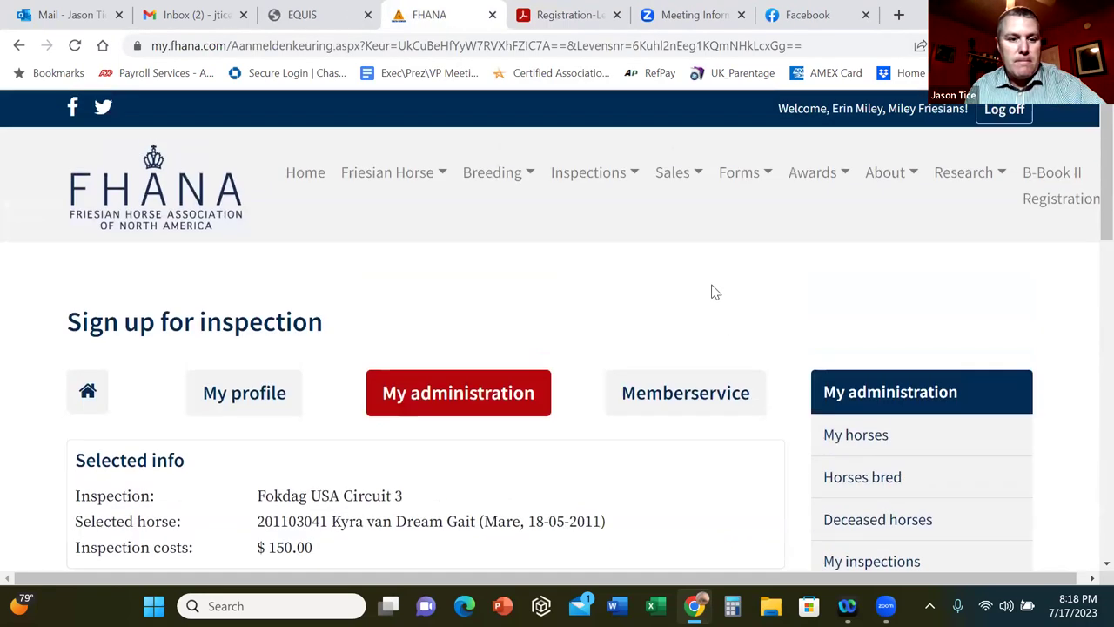
# Step: Return the member portal to its home page, and load fhana.com's Inspection Info page in place of the registration-letter PDF
pyautogui.click(88, 394)
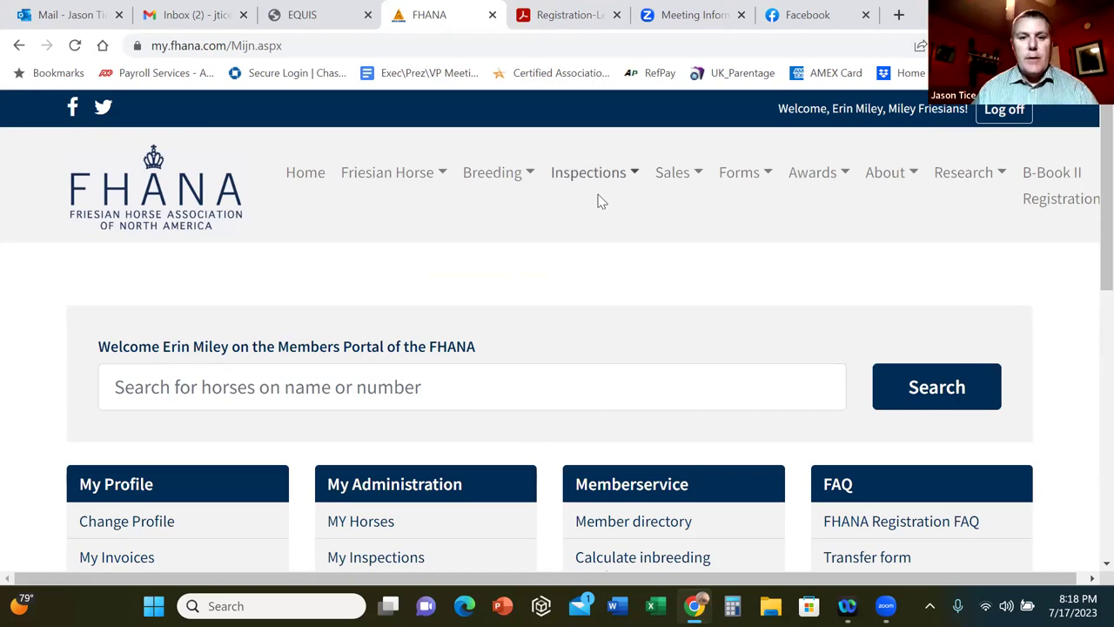
pyautogui.click(562, 12)
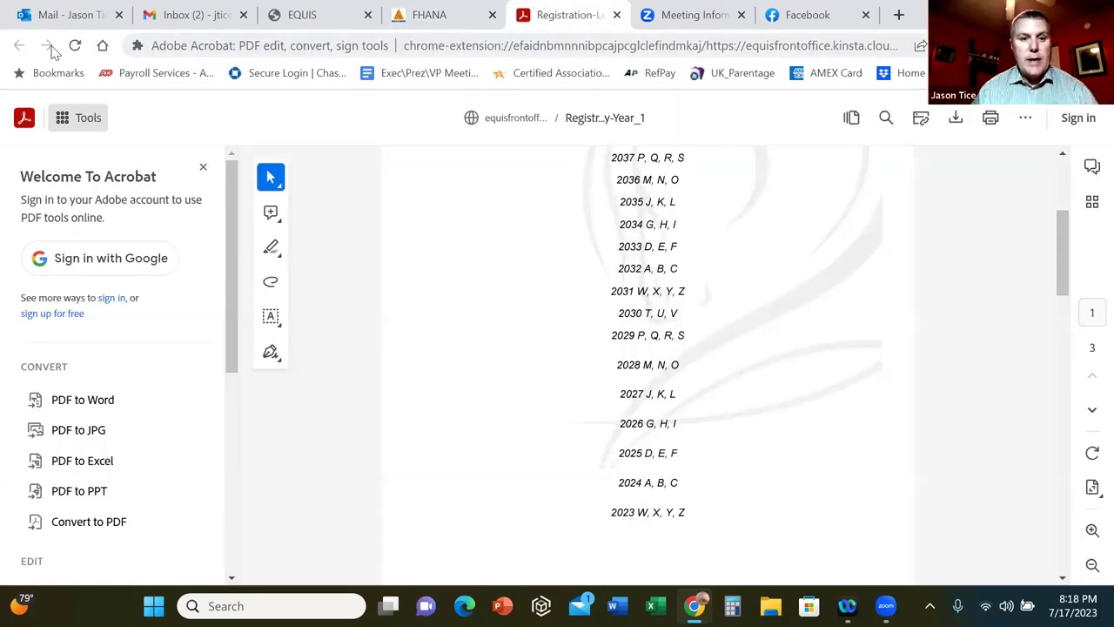
pyautogui.hotkey('ctrl', 'l')
pyautogui.write('fh')
pyautogui.press('Return')
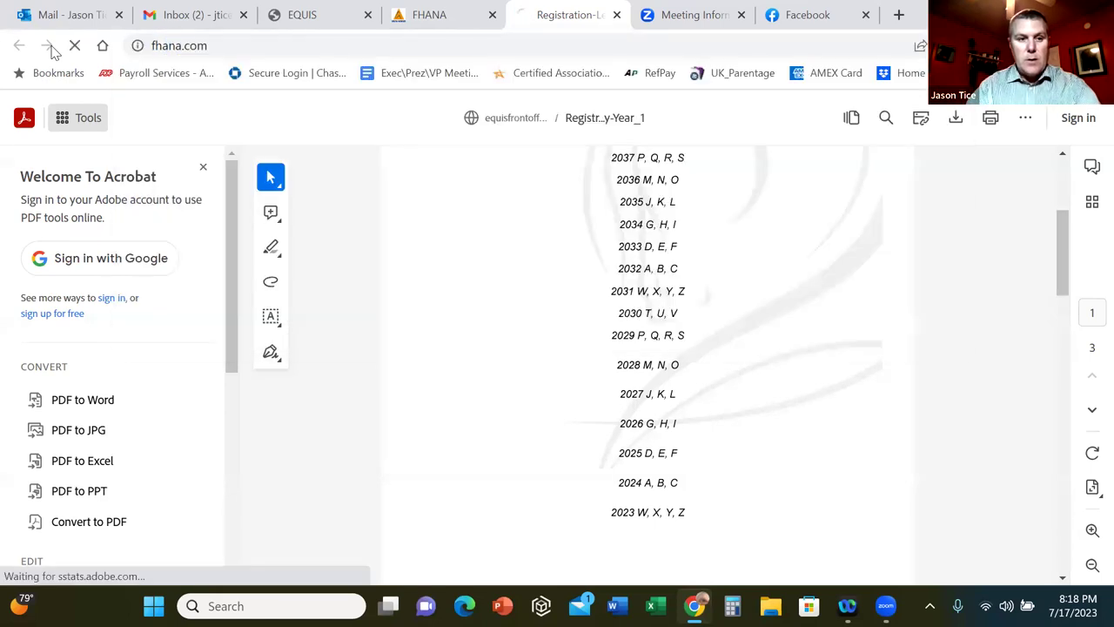
pyautogui.moveTo(561, 202)
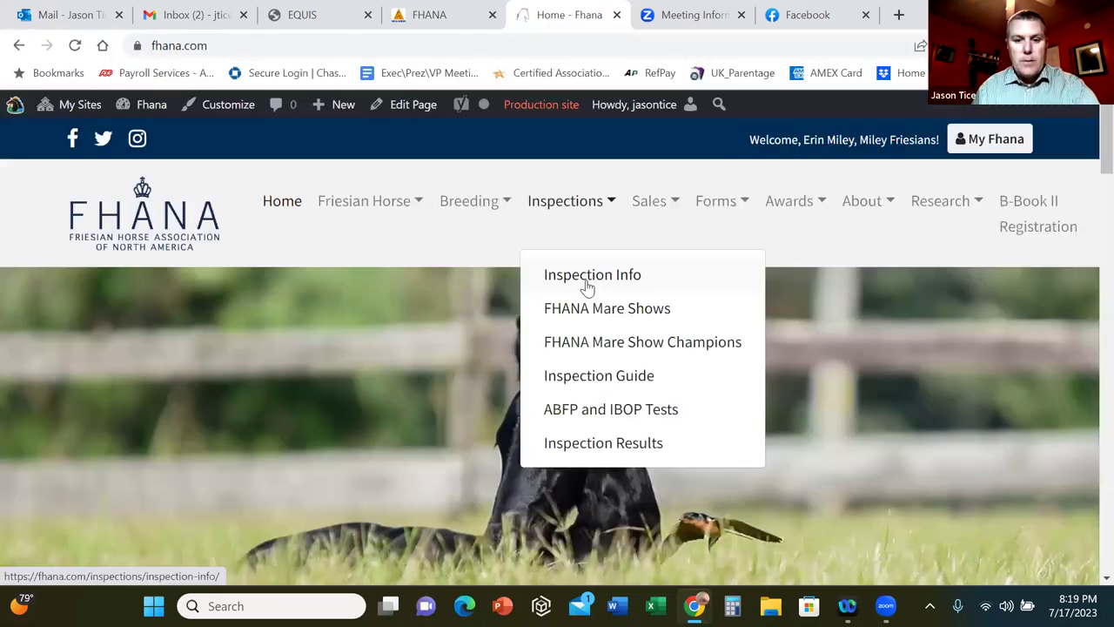
pyautogui.click(587, 287)
# Step: Examine the 2023 Inspection Locations map across North America and open the South Dakota Inspection site's details
pyautogui.scroll(-3, 686, 329)
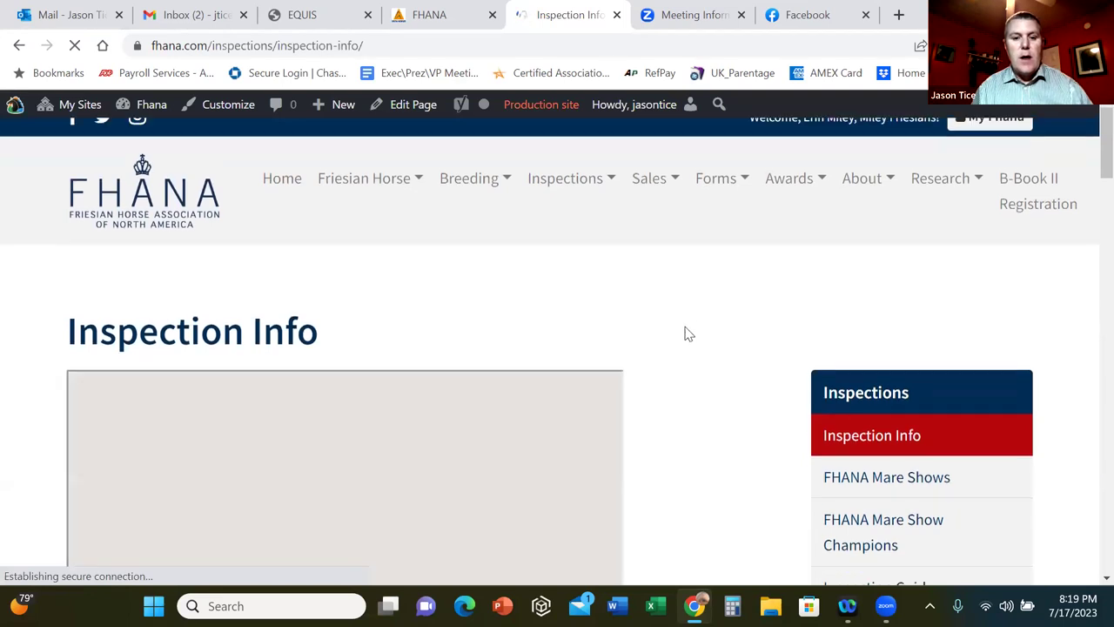
pyautogui.scroll(-2, 684, 322)
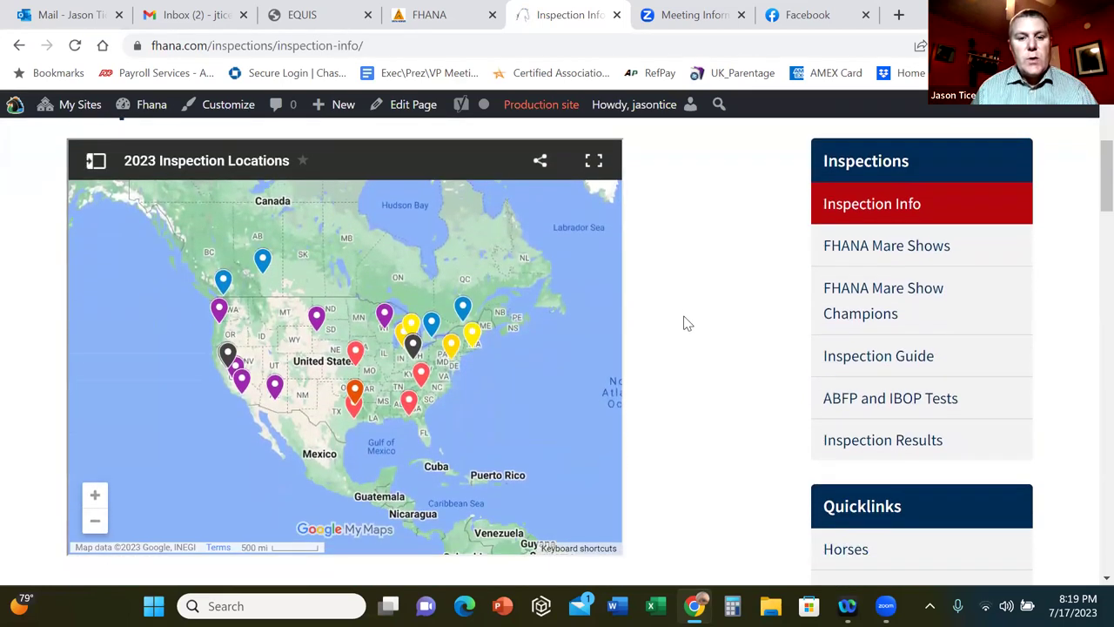
pyautogui.scroll(-1, 586, 252)
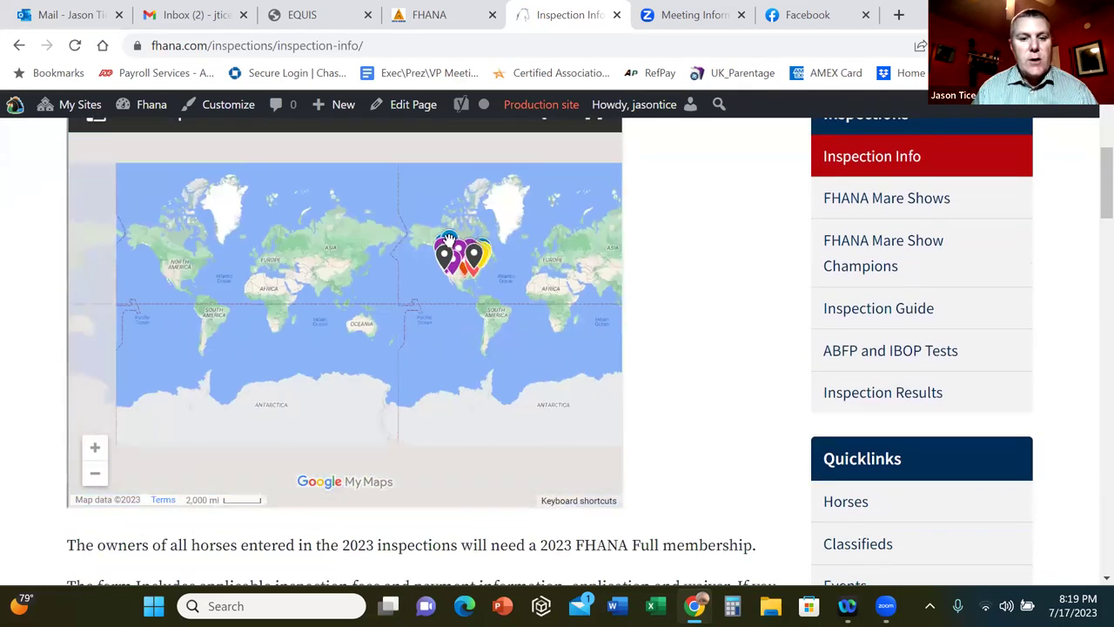
pyautogui.scroll(4, 410, 290)
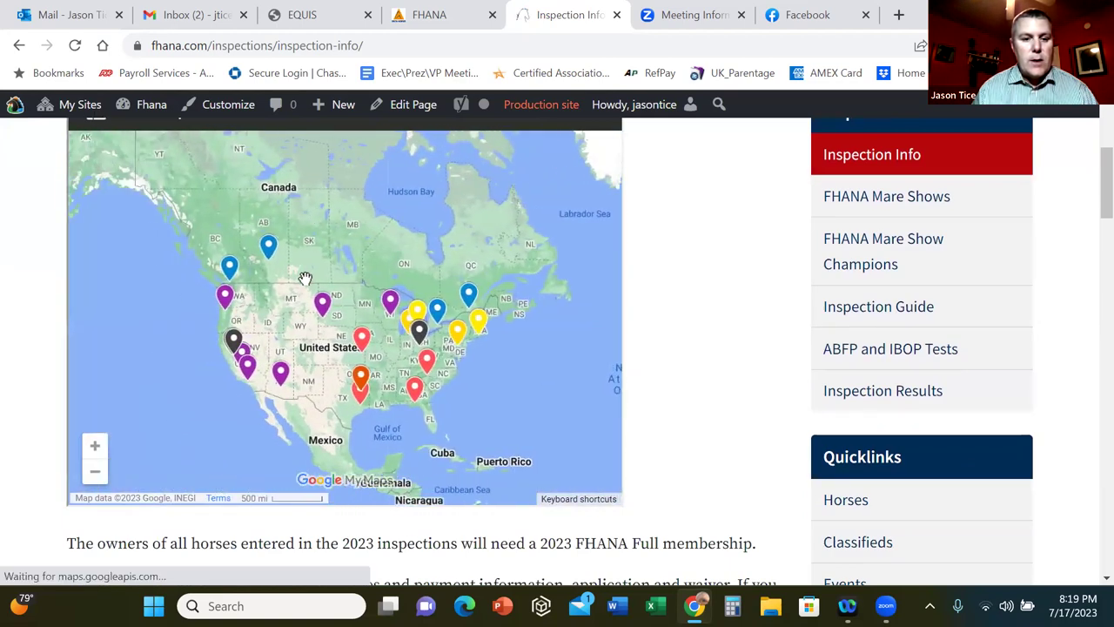
pyautogui.click(322, 303)
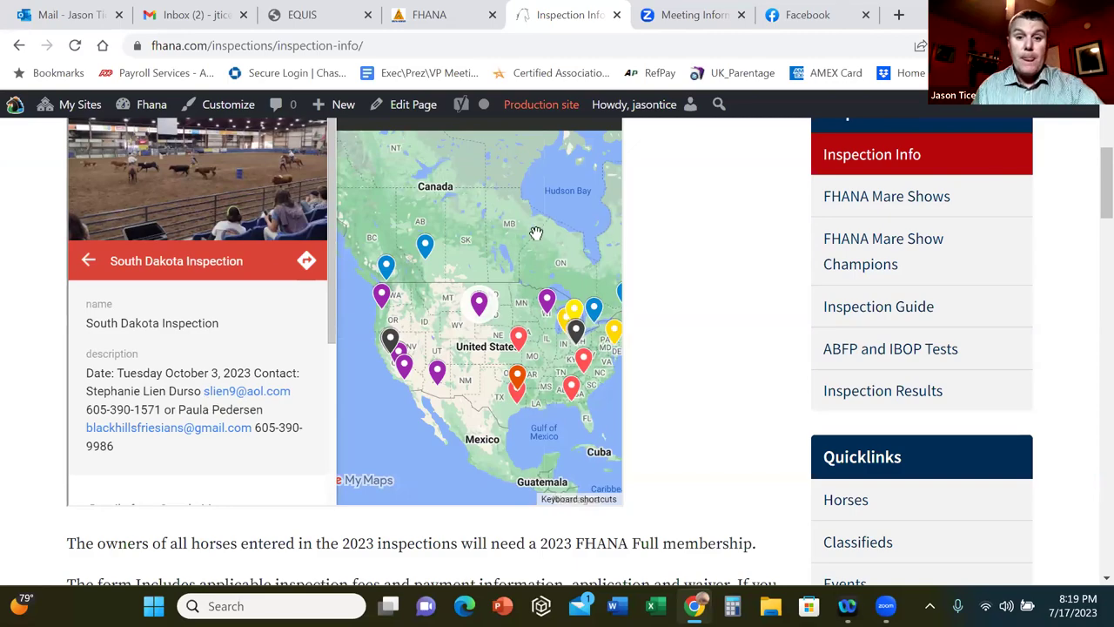
# Step: Review the Inspection Info page's entry deadlines, handbooks and application sections, and look over the member portal's My Administration options
pyautogui.scroll(-8, 677, 275)
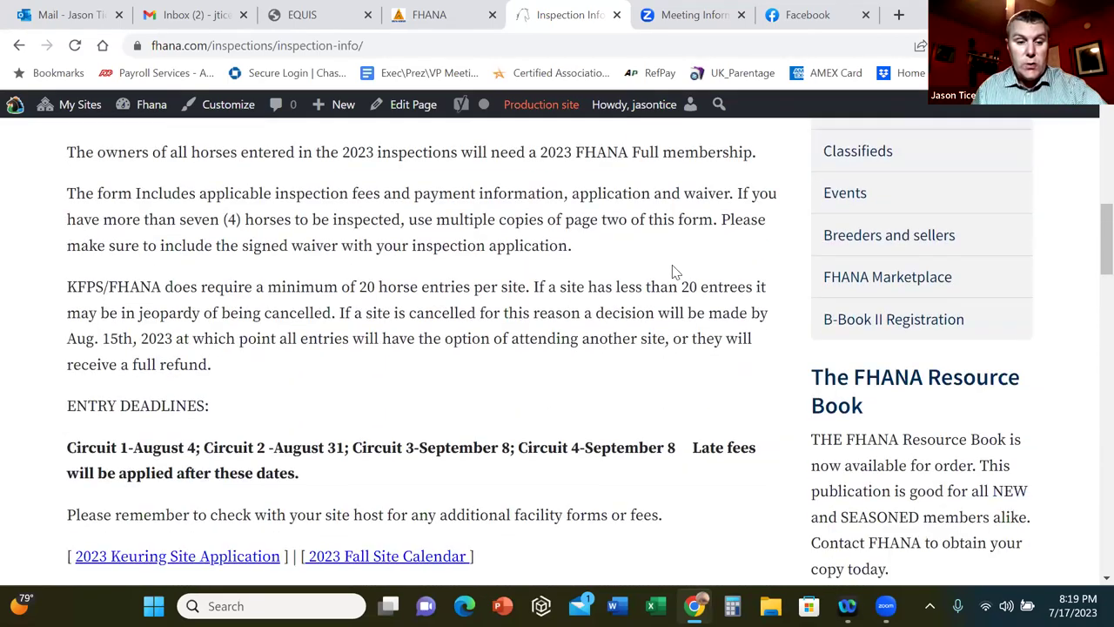
pyautogui.scroll(-1, 490, 306)
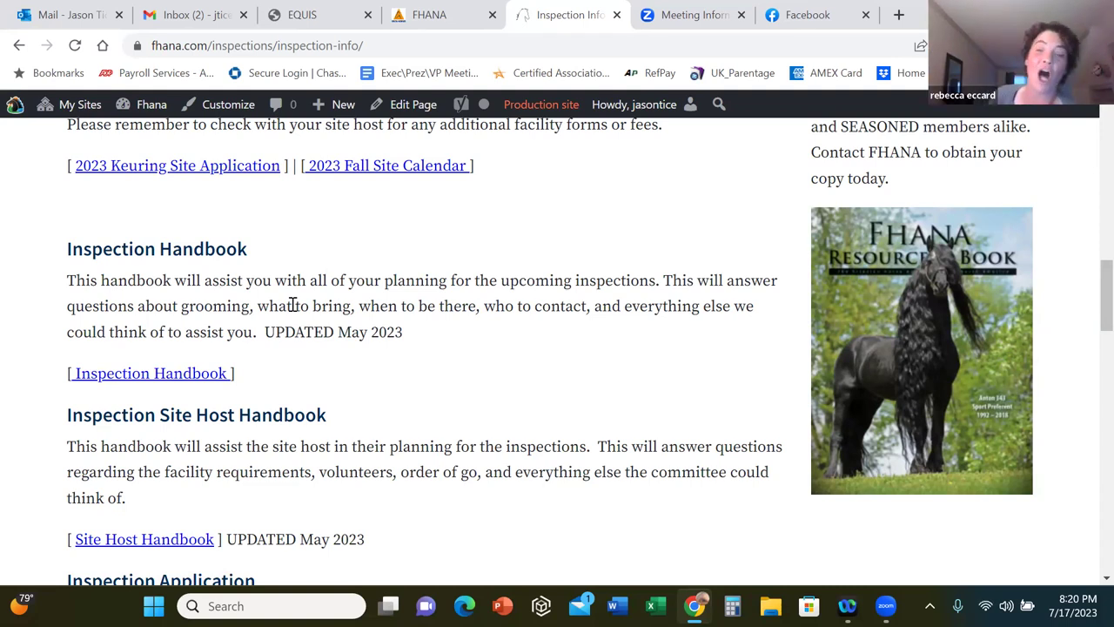
pyautogui.scroll(-2, 420, 265)
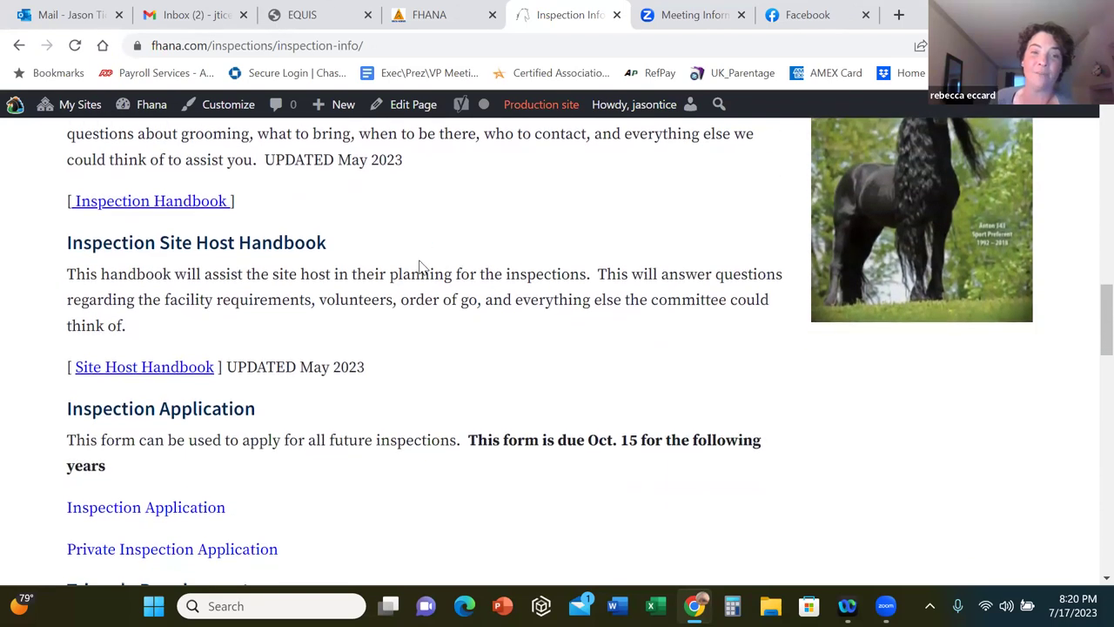
pyautogui.scroll(-2, 420, 264)
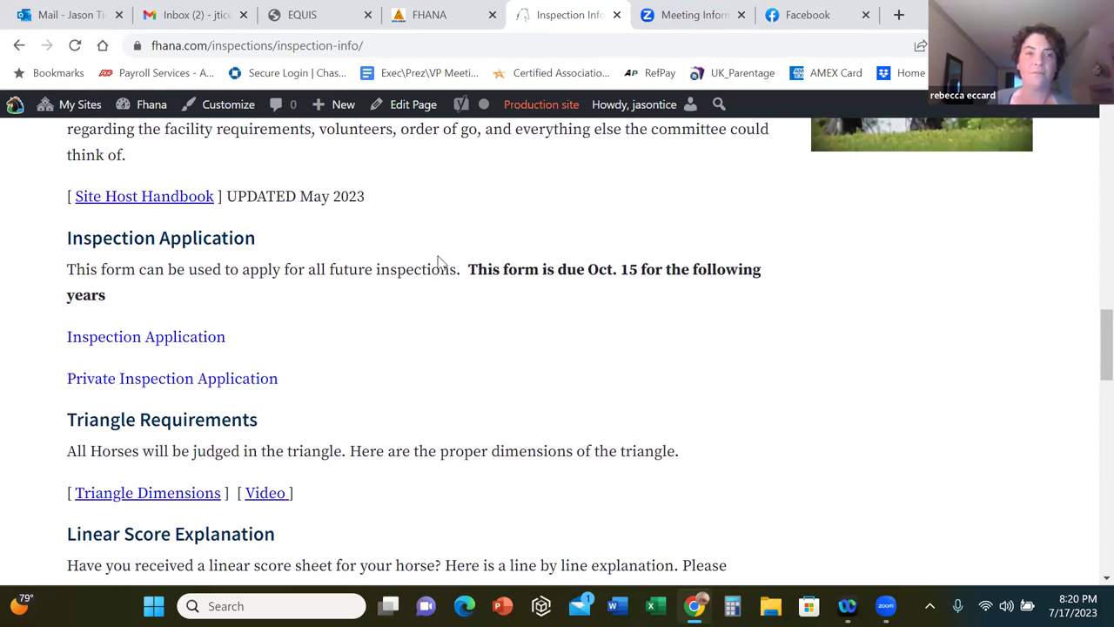
pyautogui.click(456, 18)
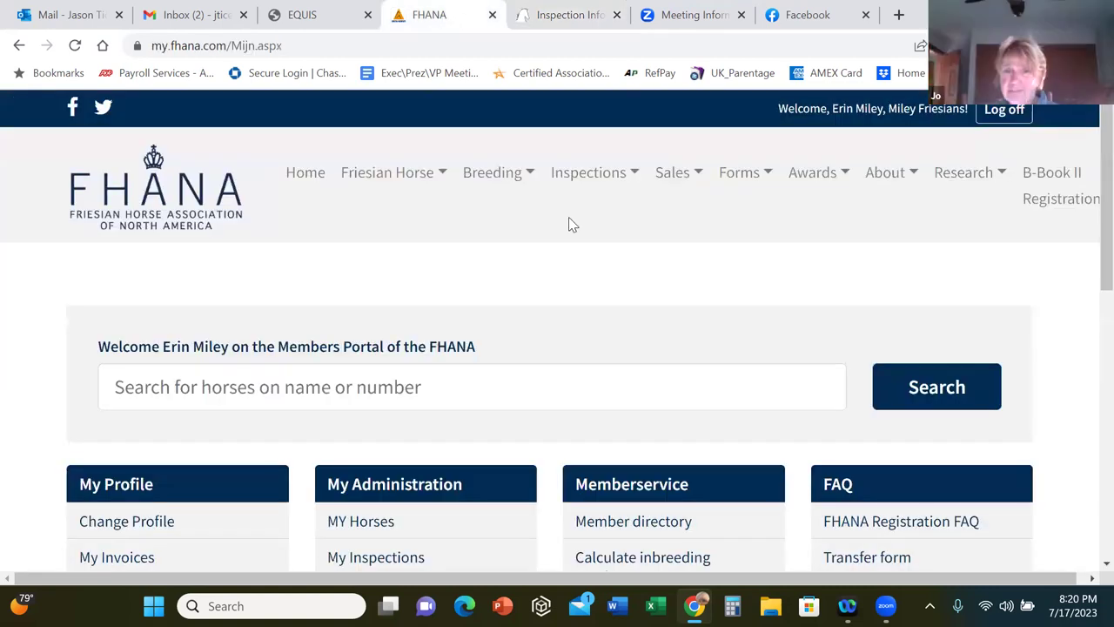
pyautogui.scroll(-5, 567, 223)
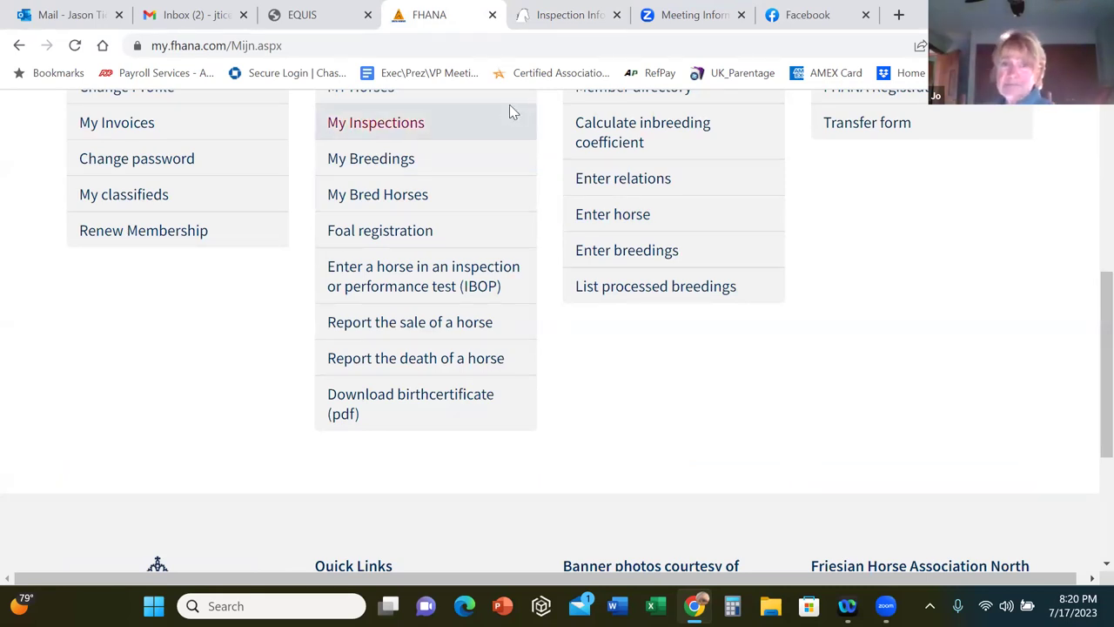
# Step: Go back to the fhana.com home page from Inspection Info and open the Webinars archive
pyautogui.click(564, 17)
pyautogui.scroll(15, 609, 201)
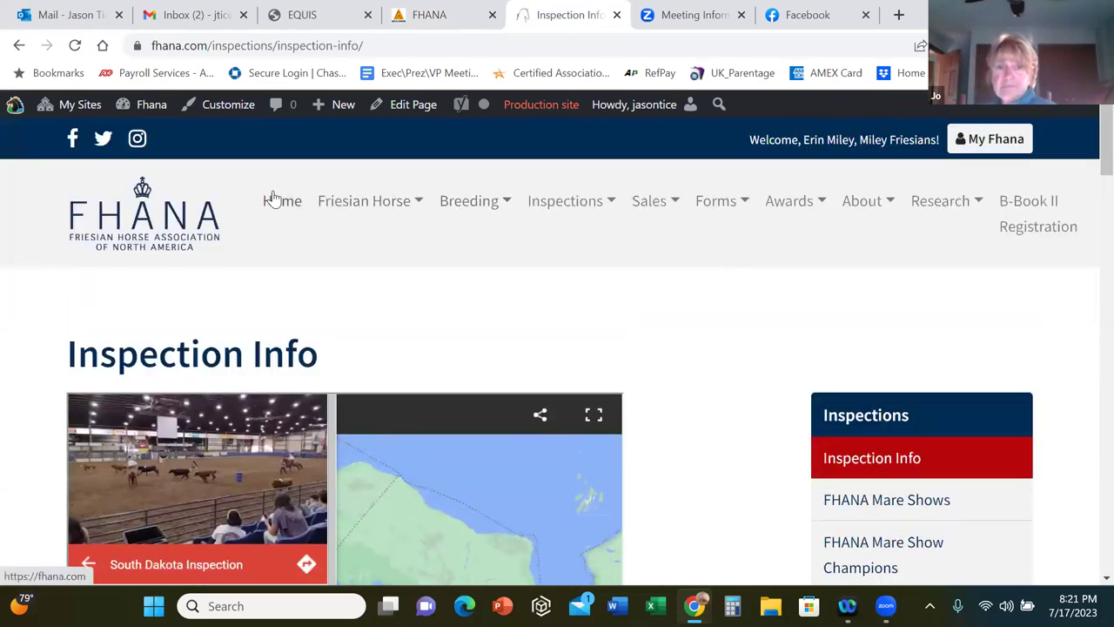
pyautogui.click(271, 200)
pyautogui.scroll(-5, 686, 303)
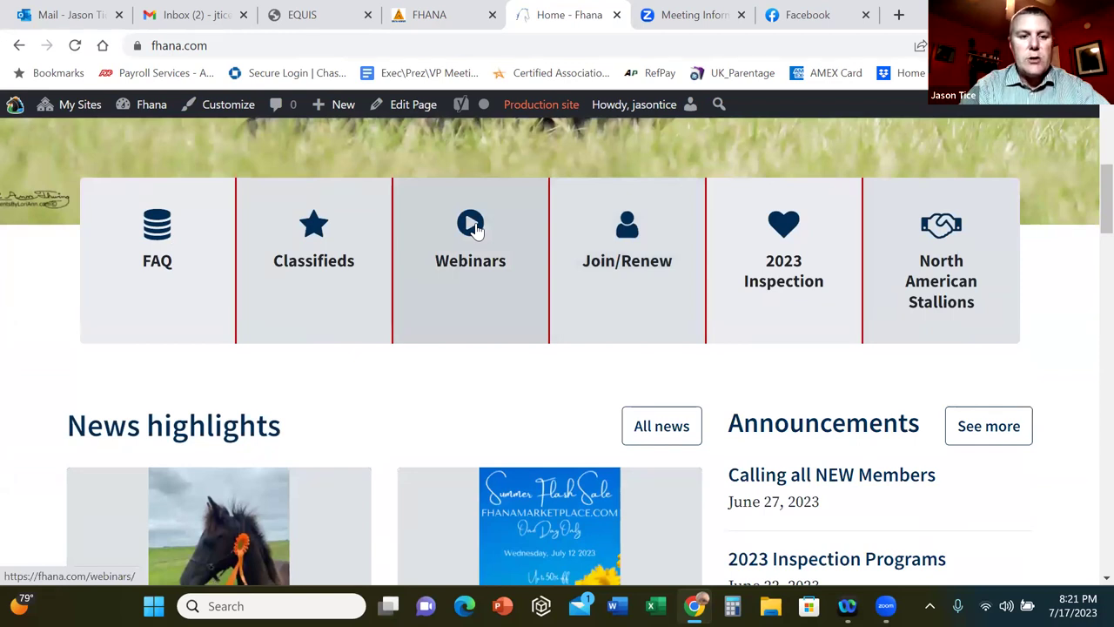
pyautogui.click(474, 226)
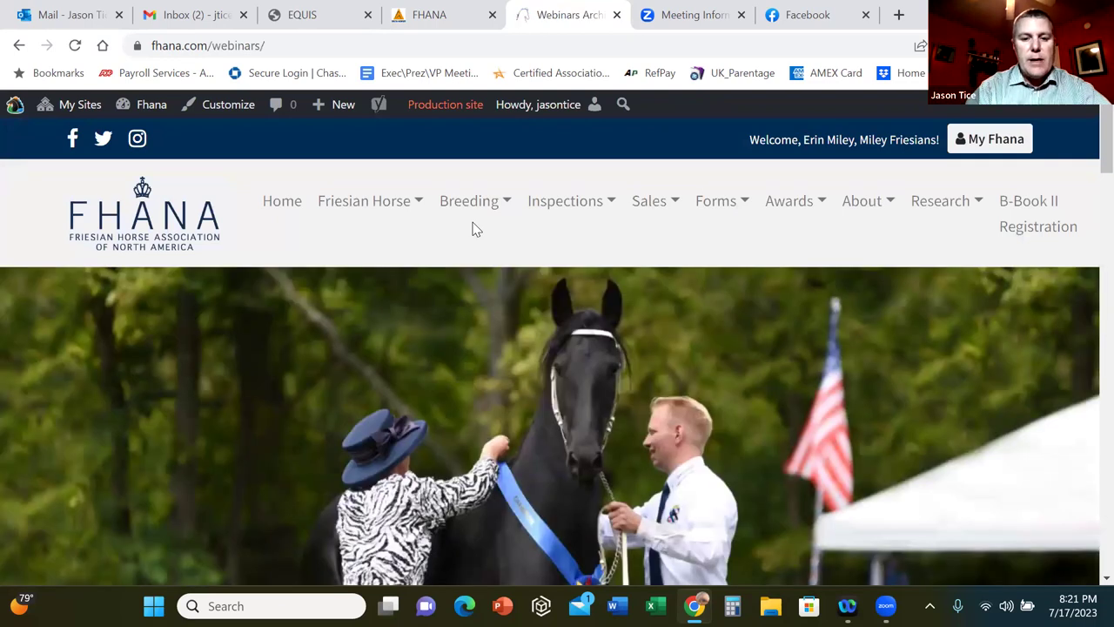
# Step: Browse the first page of the webinar archive down to the Friesian grooming episodes
pyautogui.scroll(-6, 649, 284)
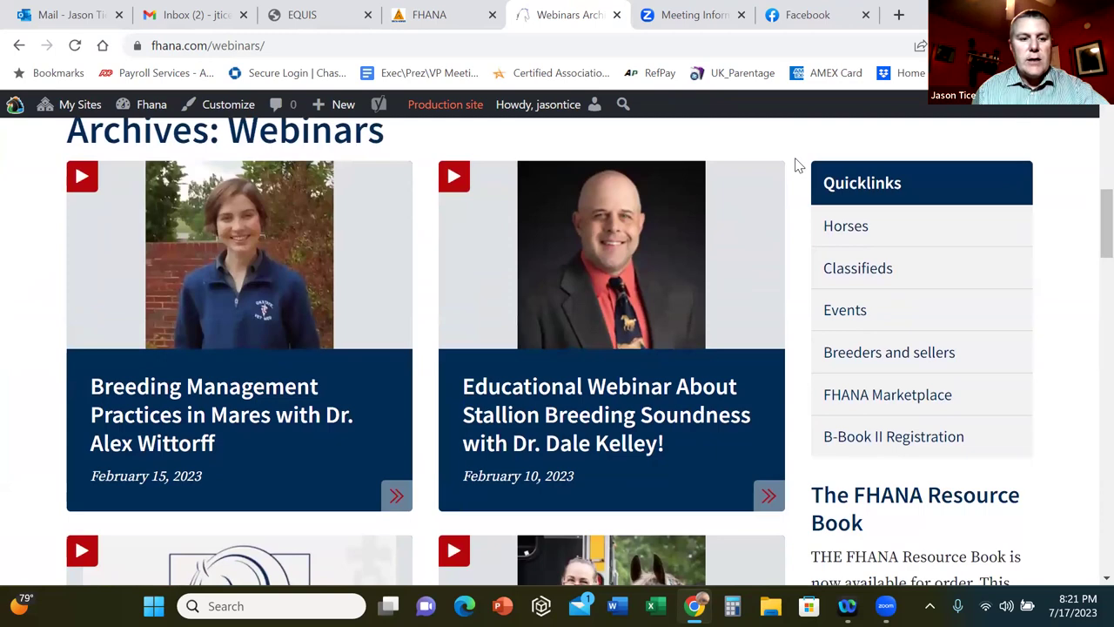
pyautogui.scroll(-5, 797, 166)
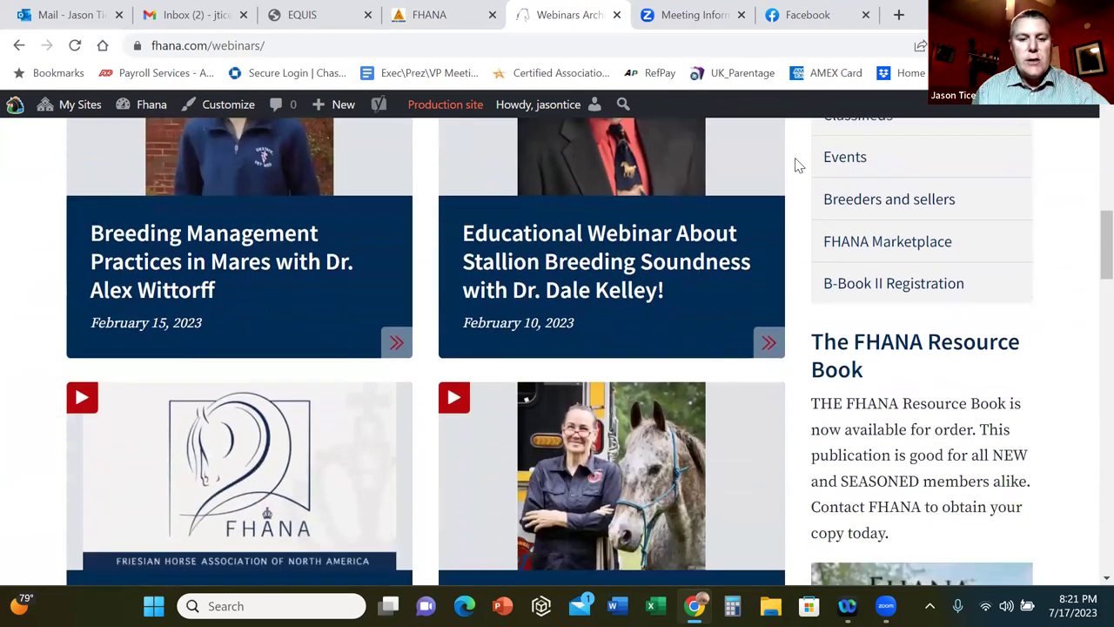
pyautogui.scroll(-5, 797, 165)
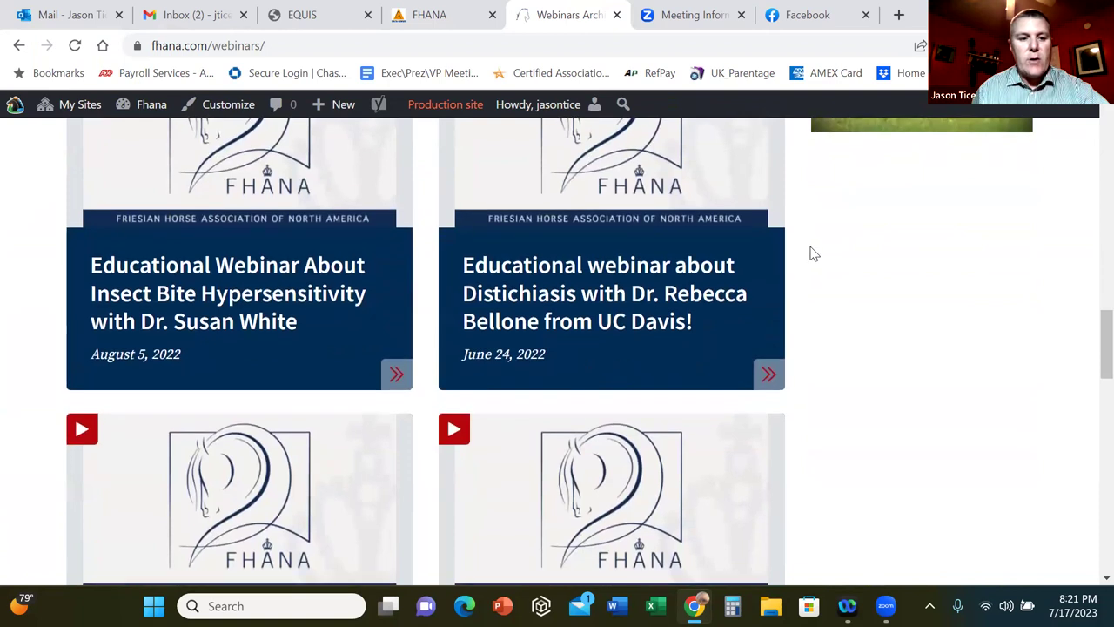
pyautogui.scroll(-5, 810, 254)
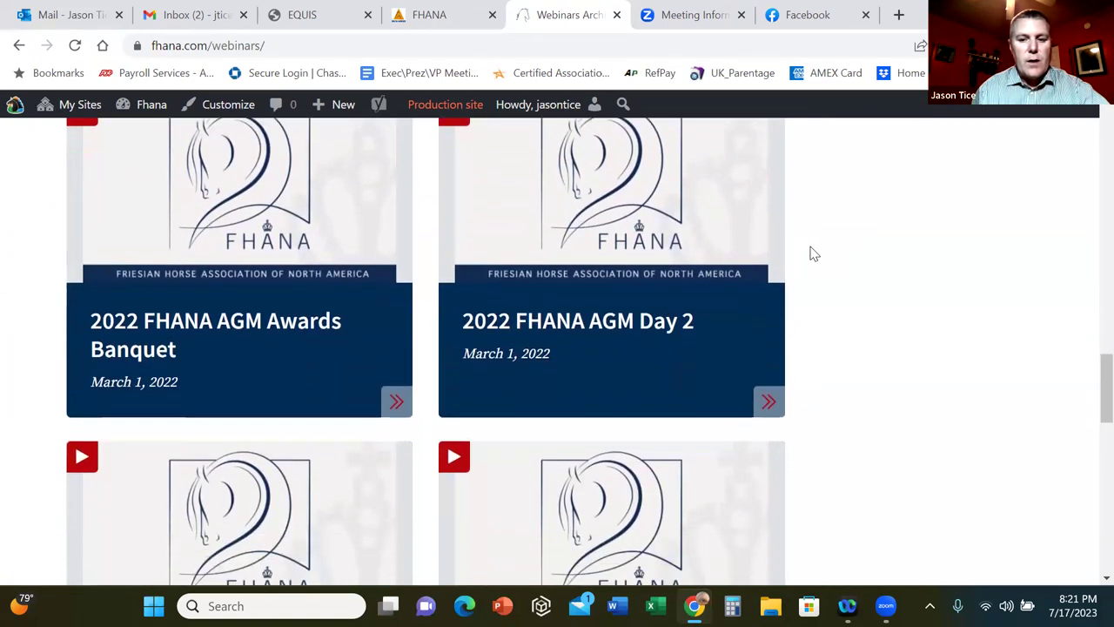
pyautogui.scroll(-5, 809, 253)
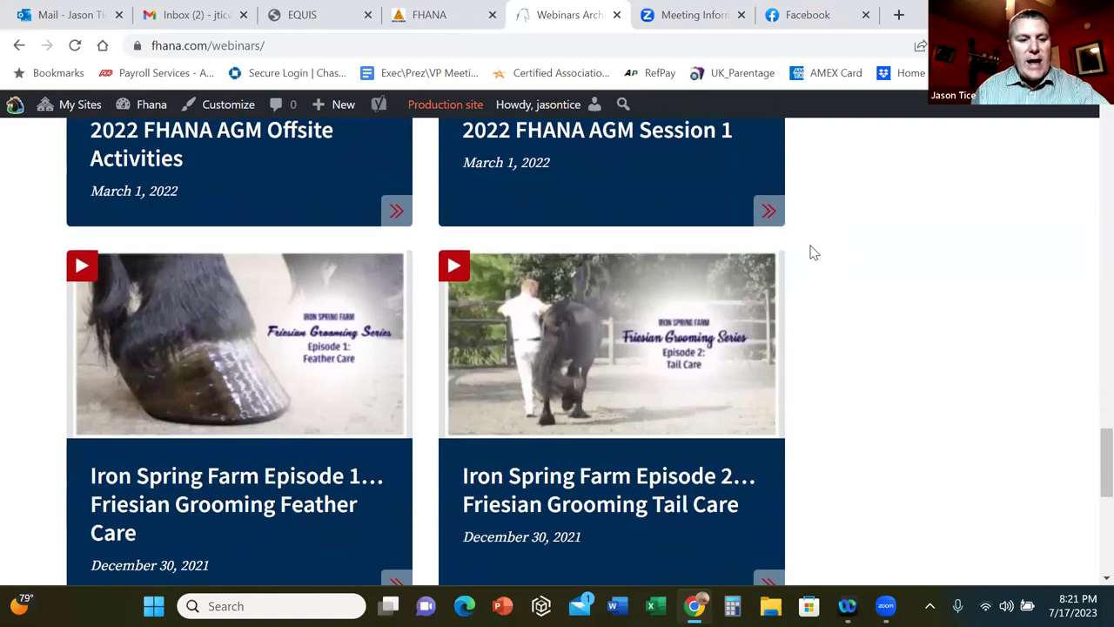
pyautogui.scroll(-5, 810, 253)
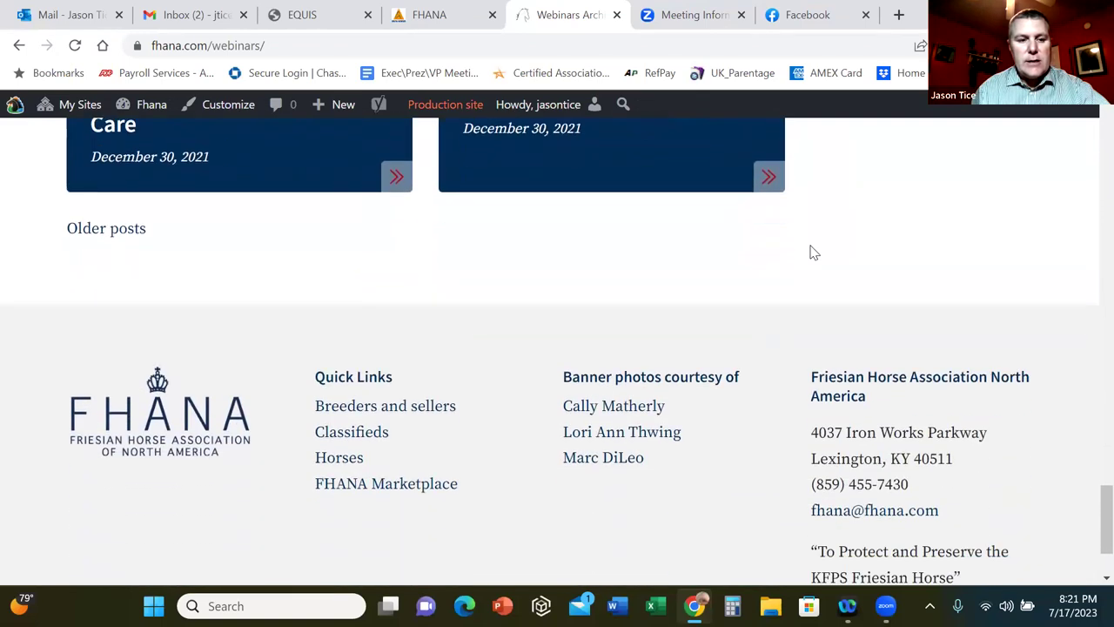
pyautogui.scroll(2, 342, 320)
pyautogui.scroll(1, 341, 321)
# Step: Open the archive's older posts and look through them for the "Preparing your Friesian for the Inspection" webinars, Parts I to IV
pyautogui.click(107, 454)
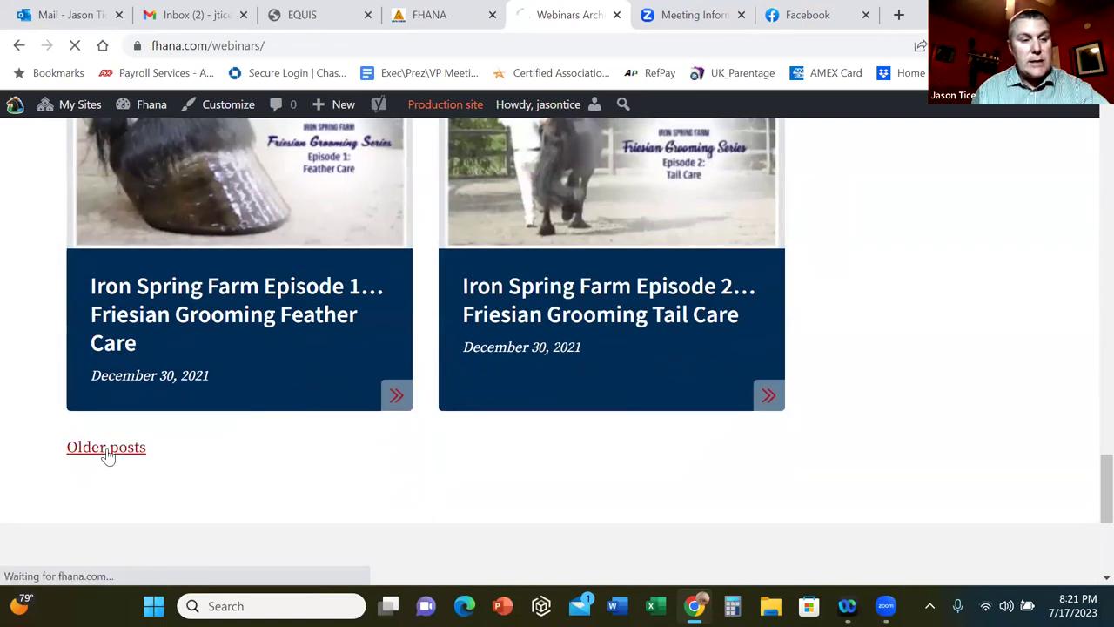
pyautogui.scroll(-5, 714, 322)
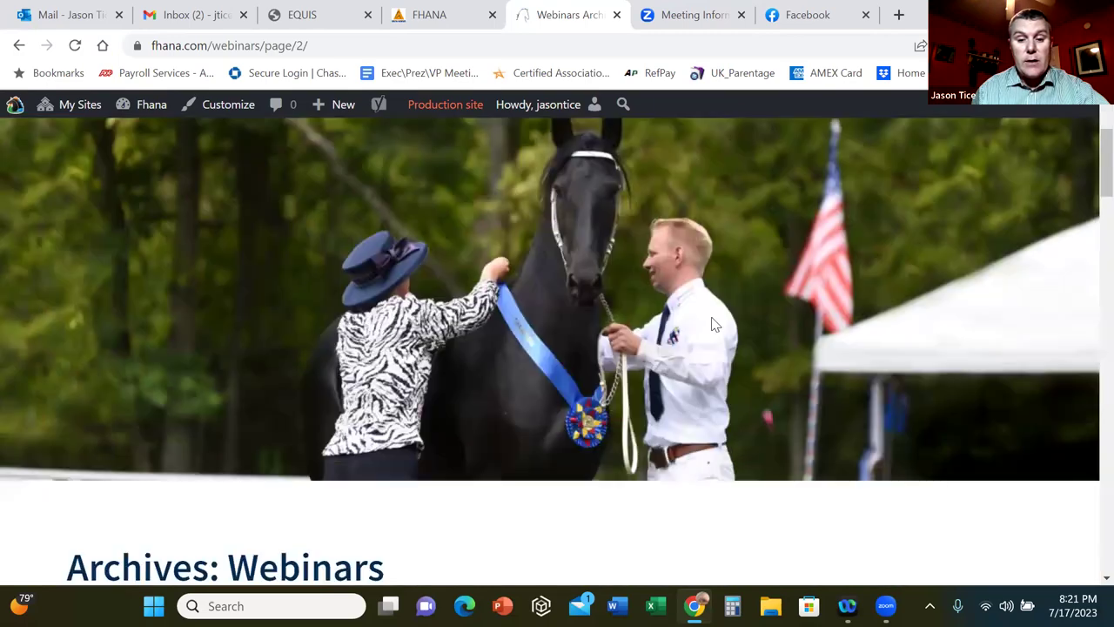
pyautogui.scroll(-8, 790, 297)
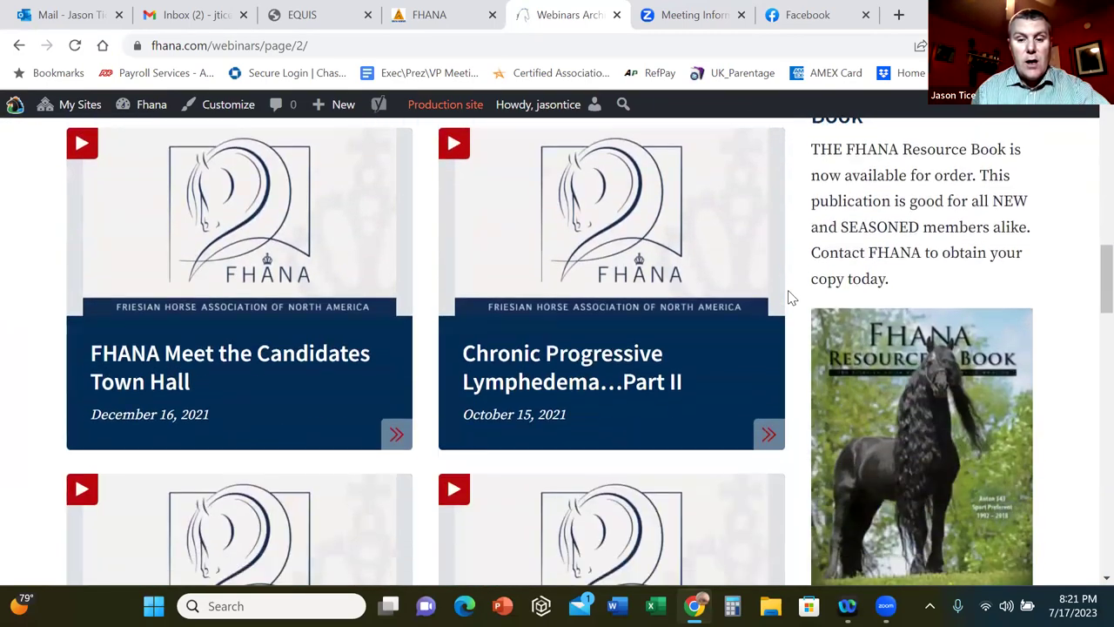
pyautogui.scroll(-7, 790, 297)
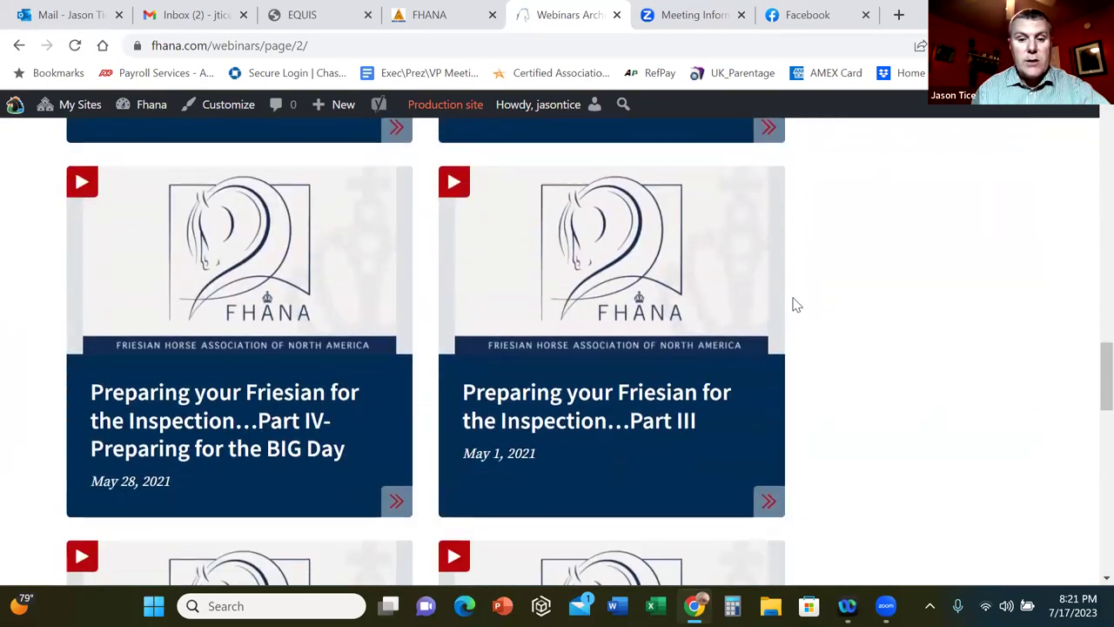
pyautogui.scroll(-8, 793, 302)
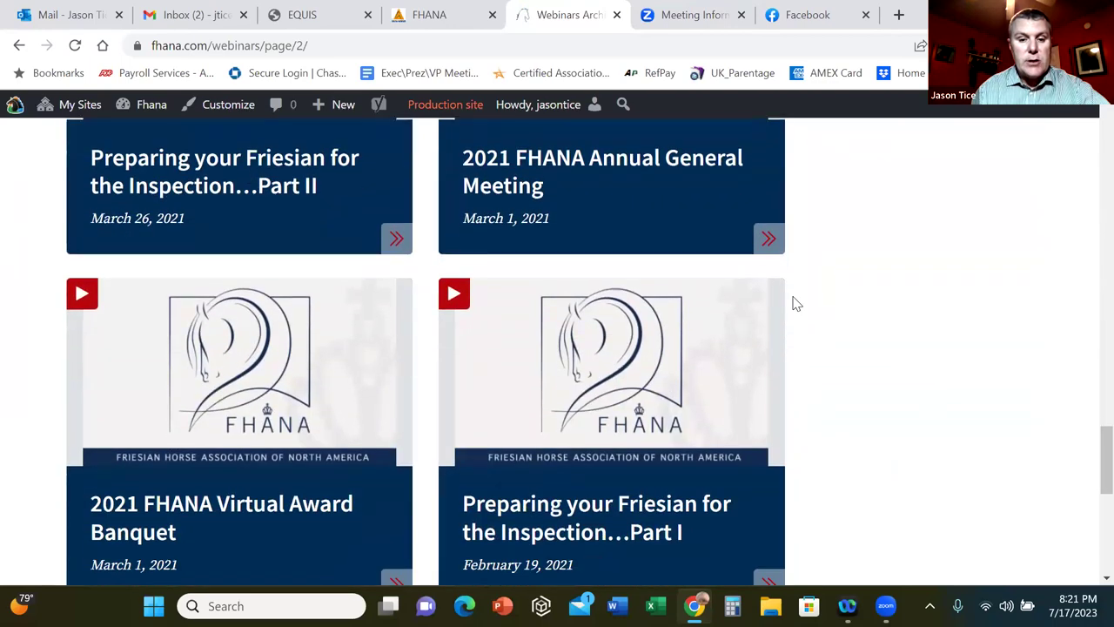
pyautogui.scroll(-3, 794, 303)
pyautogui.scroll(4, 799, 305)
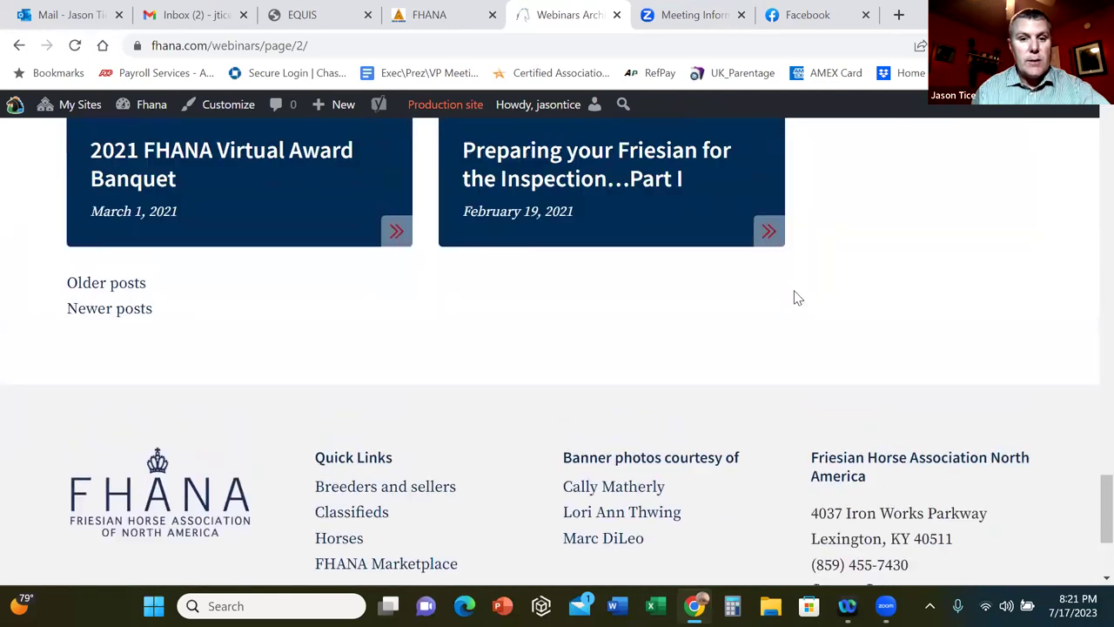
pyautogui.scroll(-1, 798, 305)
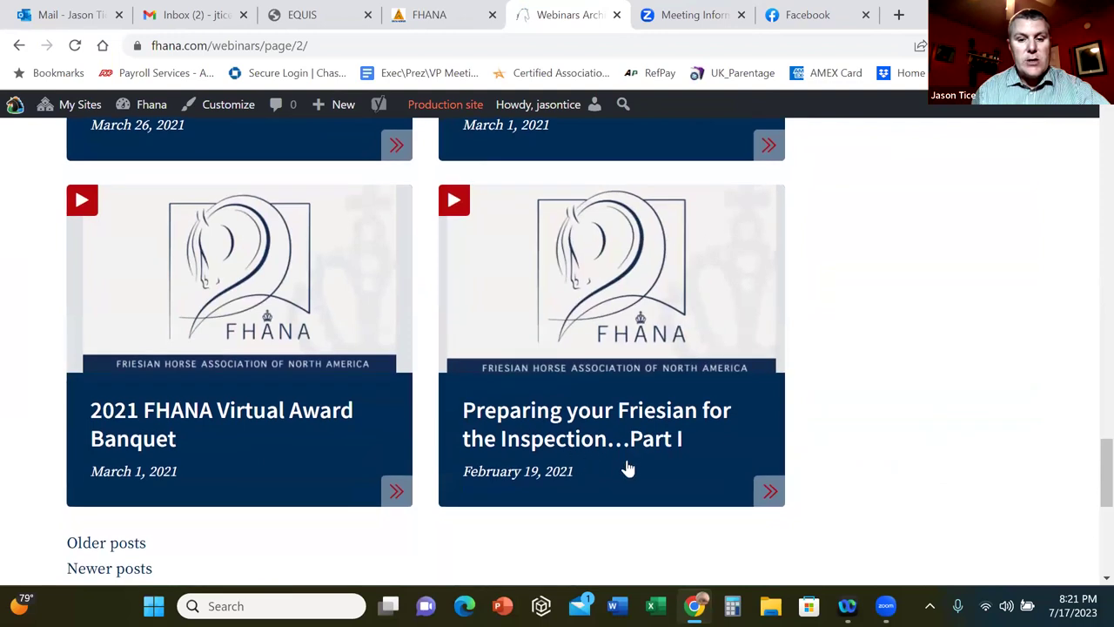
pyautogui.scroll(2, 811, 378)
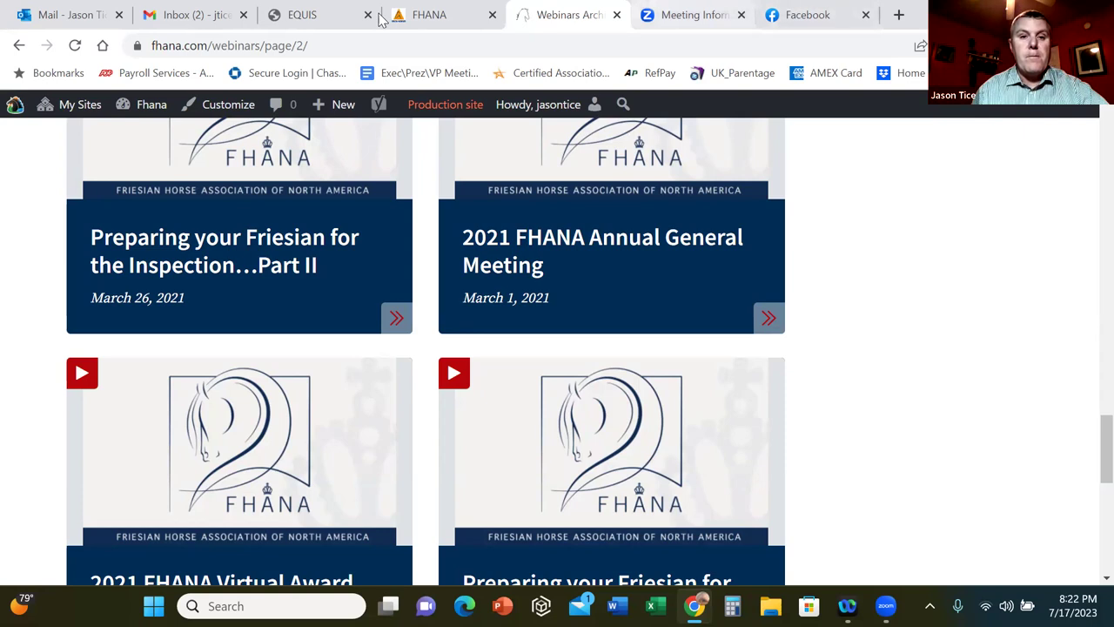
# Step: Switch back to the member portal home and review the My Administration options, down to "Download birthcertificate (pdf)"
pyautogui.click(443, 17)
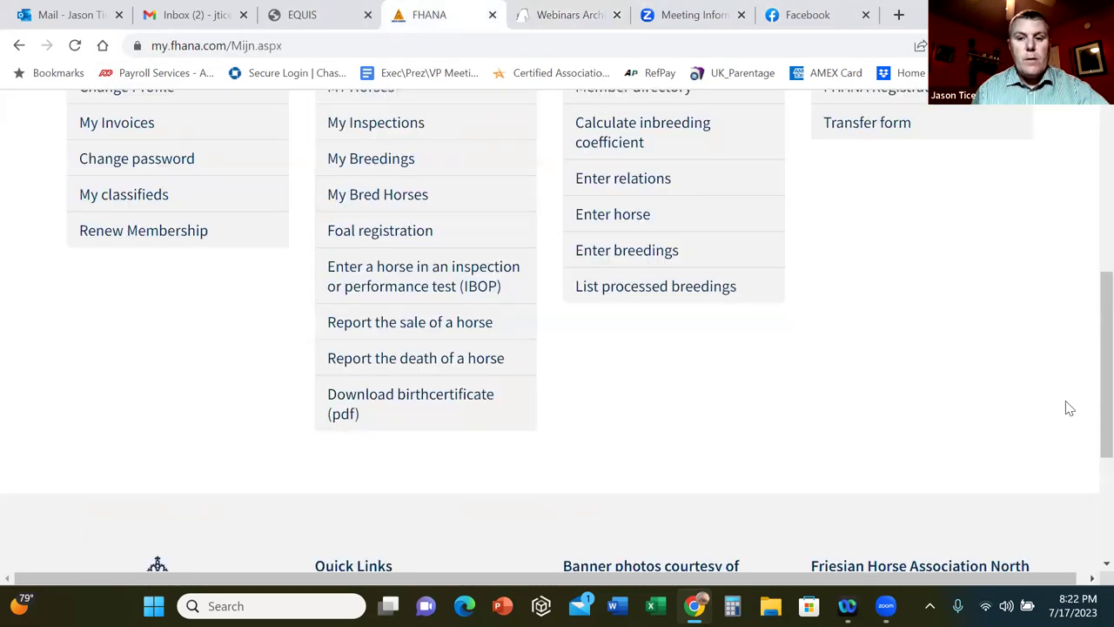
pyautogui.scroll(1, 992, 326)
pyautogui.scroll(1, 996, 335)
pyautogui.scroll(-2, 999, 331)
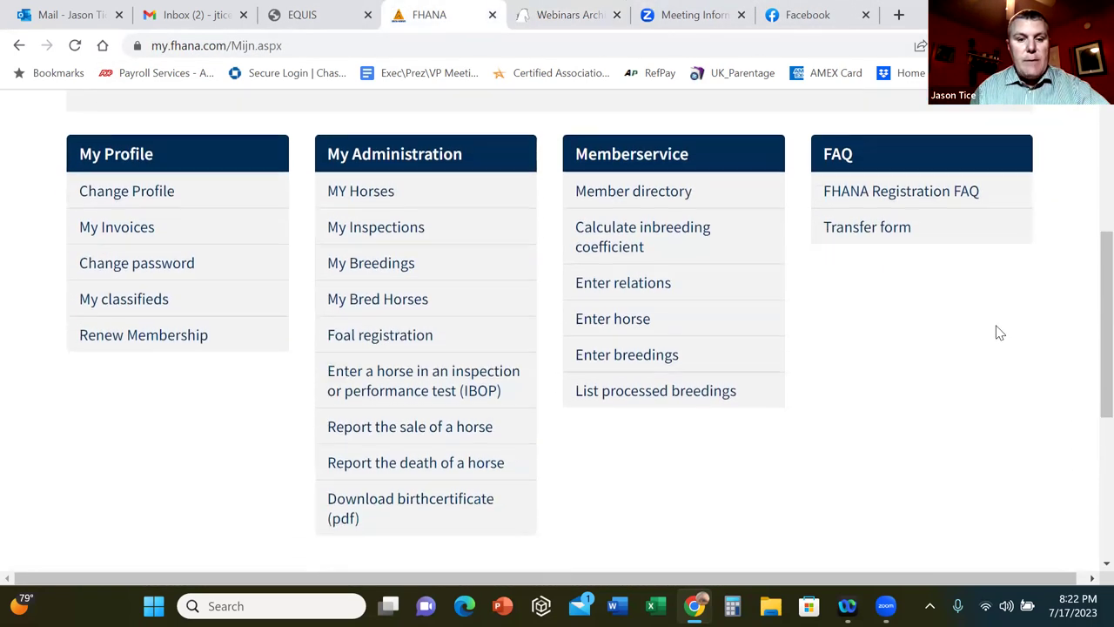
pyautogui.scroll(-1, 1001, 329)
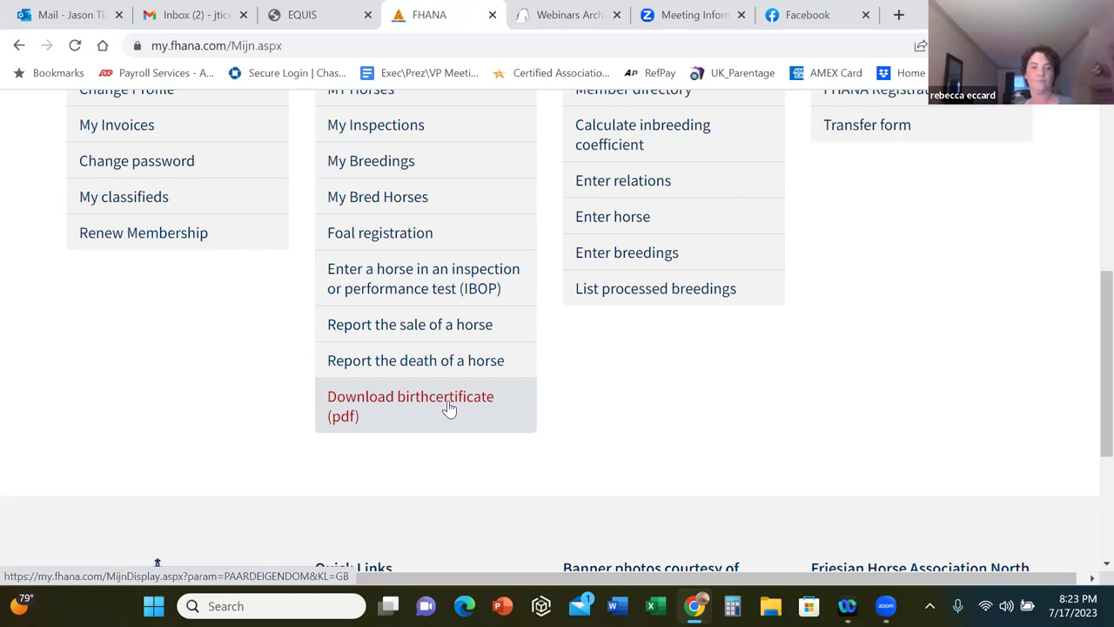
pyautogui.click(449, 408)
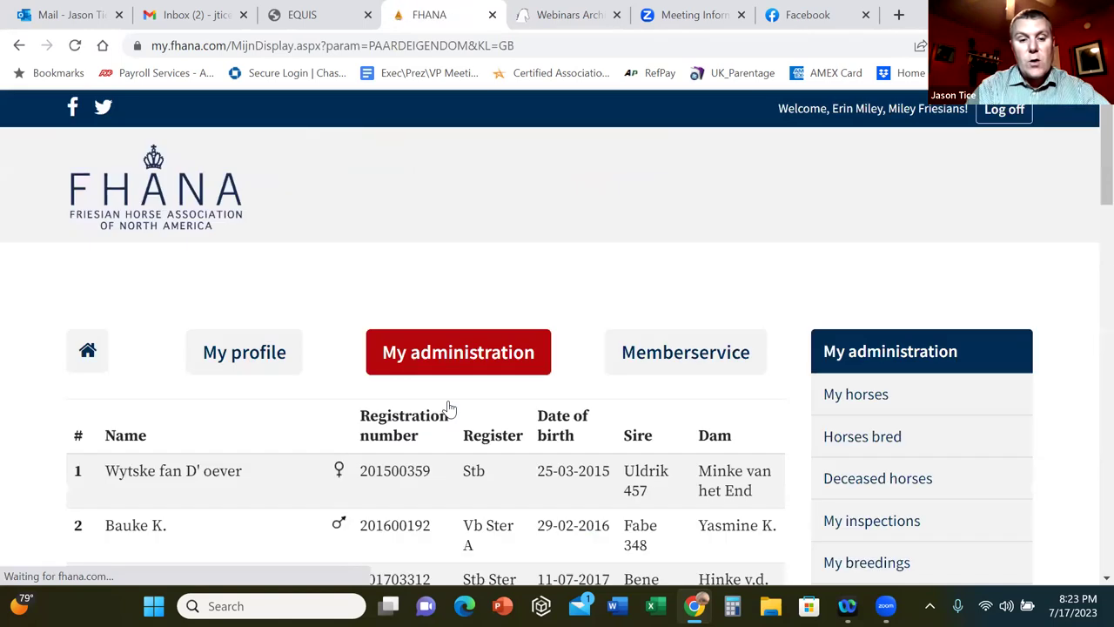
pyautogui.scroll(-3, 571, 276)
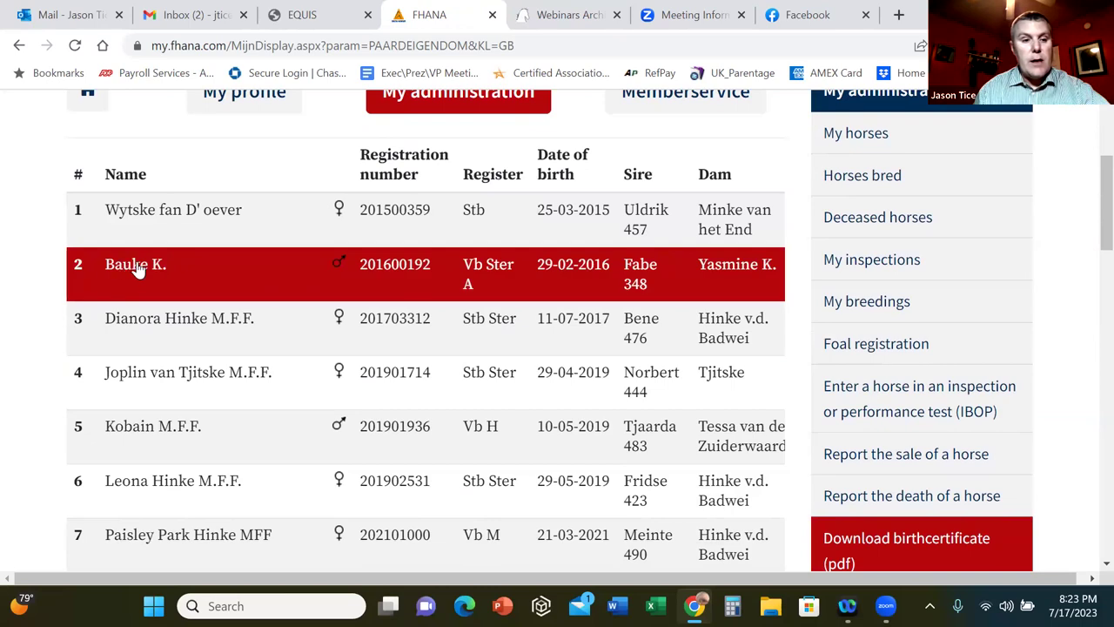
pyautogui.scroll(-13, 234, 276)
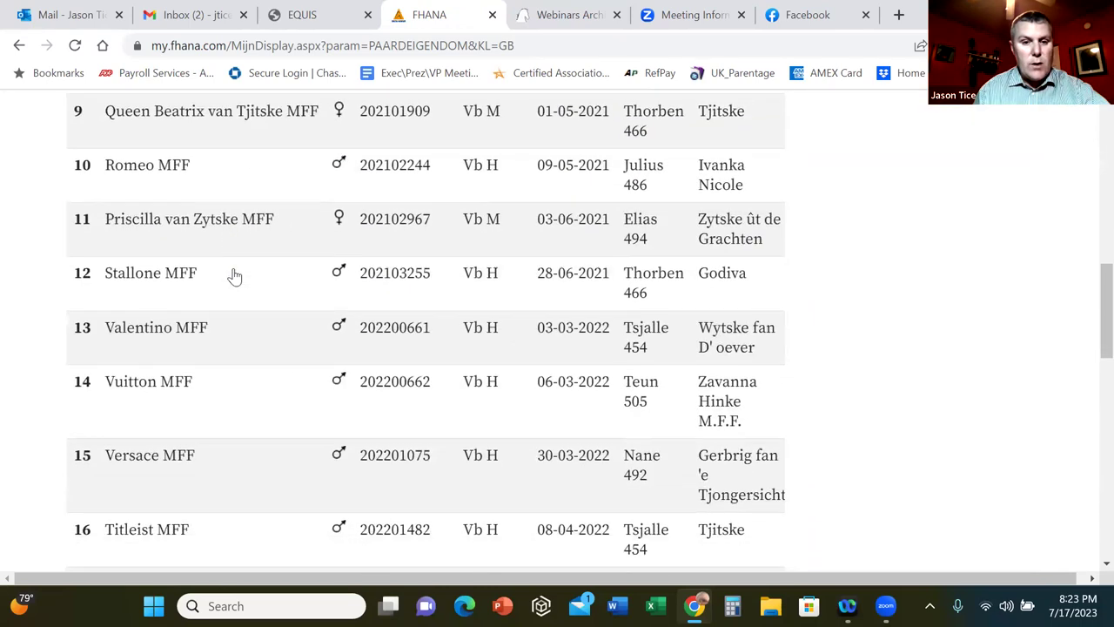
pyautogui.scroll(-1, 233, 277)
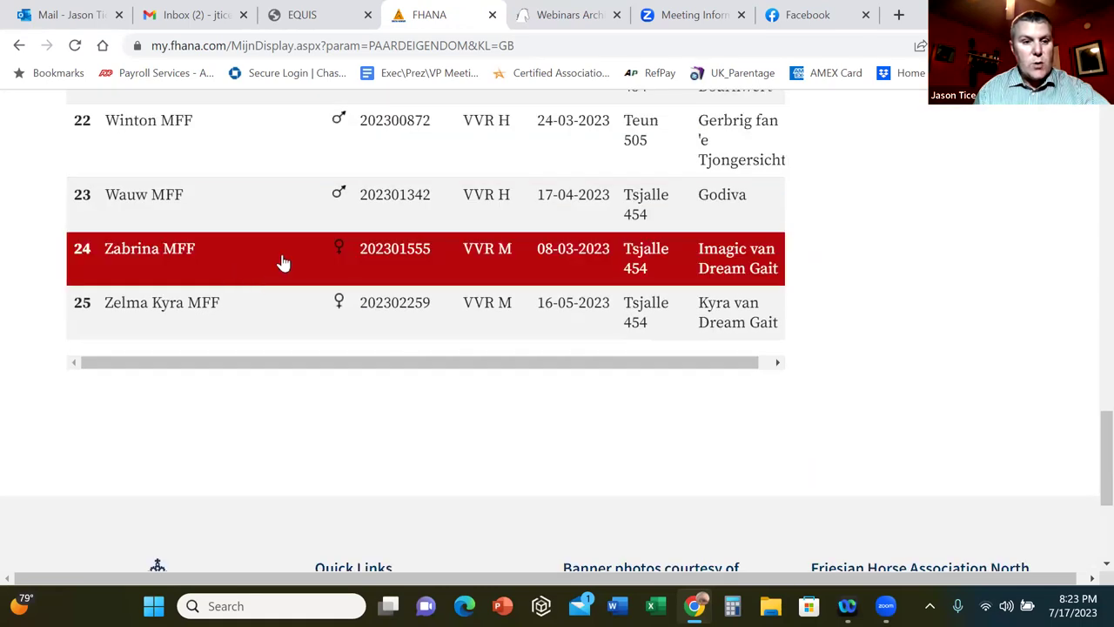
pyautogui.click(171, 270)
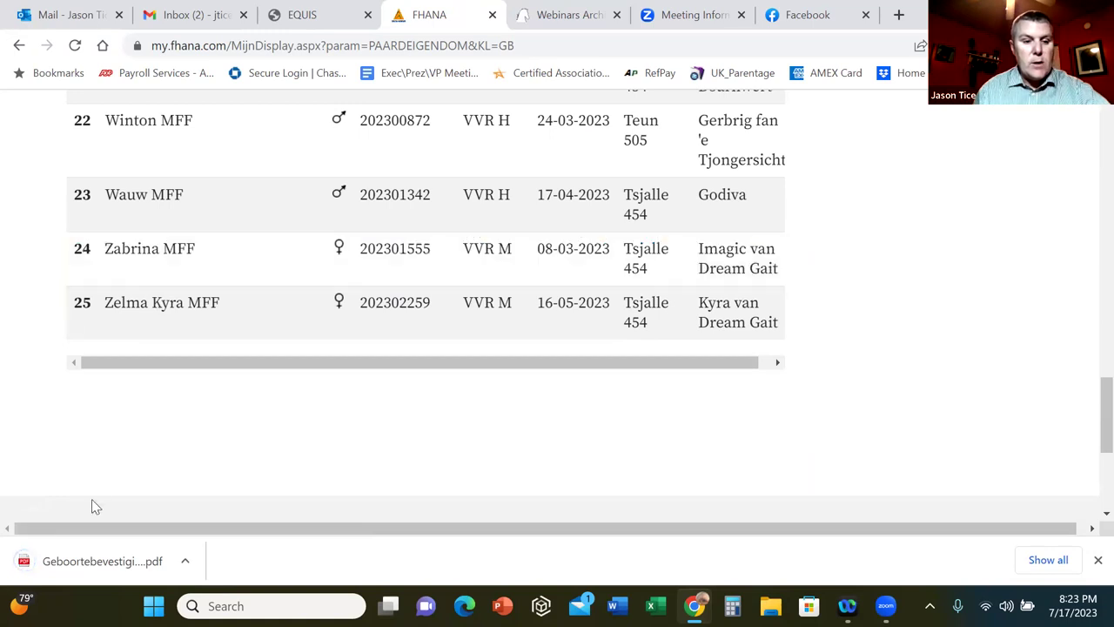
# Step: Open the downloaded Geboortebevestiging PDF, dismiss the Acrobat prompt, and review the foal details and veterinarian sections of the form
pyautogui.click(91, 562)
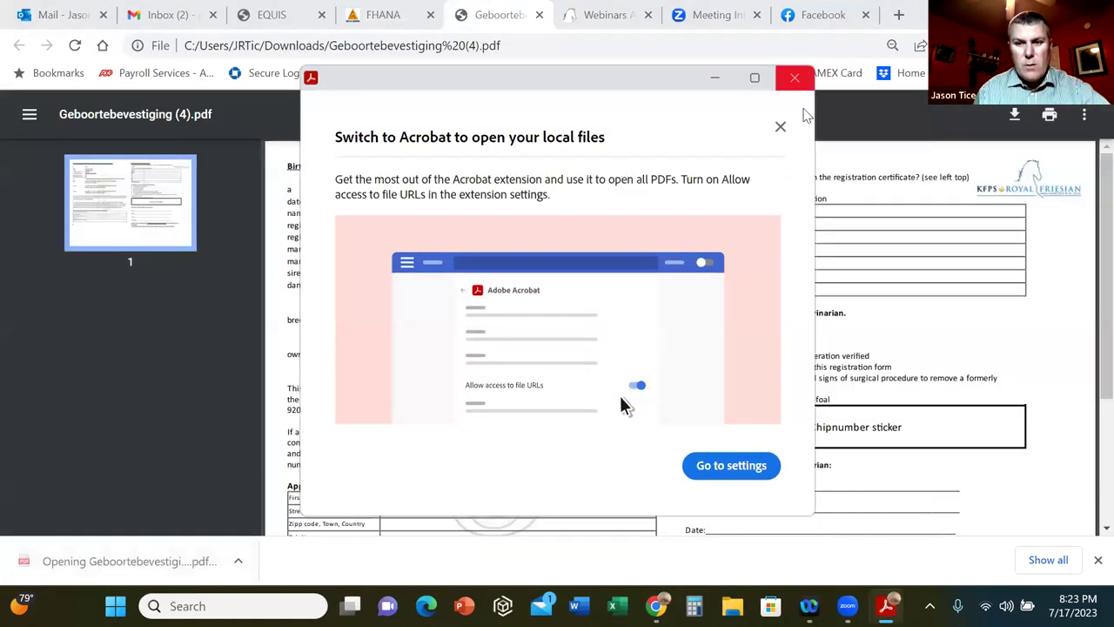
pyautogui.click(795, 78)
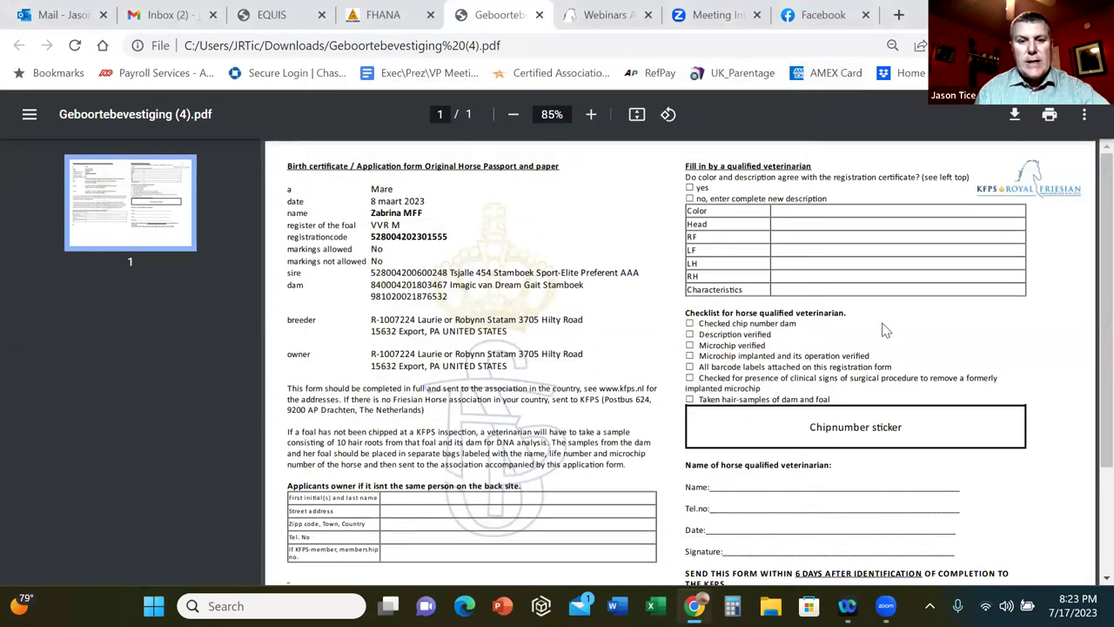
pyautogui.scroll(-2, 880, 335)
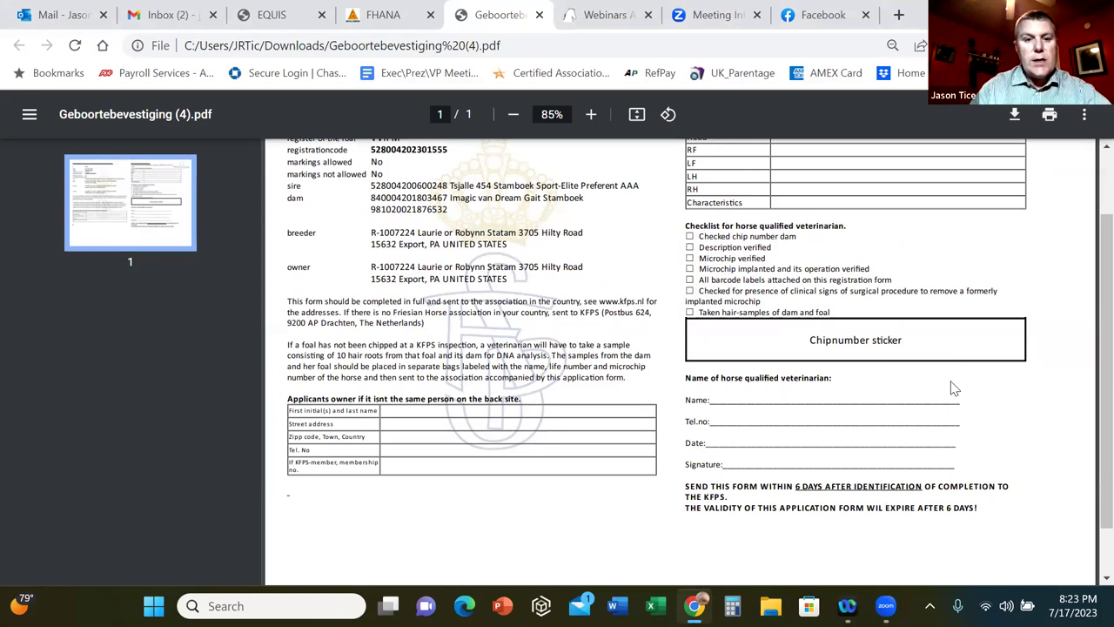
pyautogui.scroll(2, 838, 340)
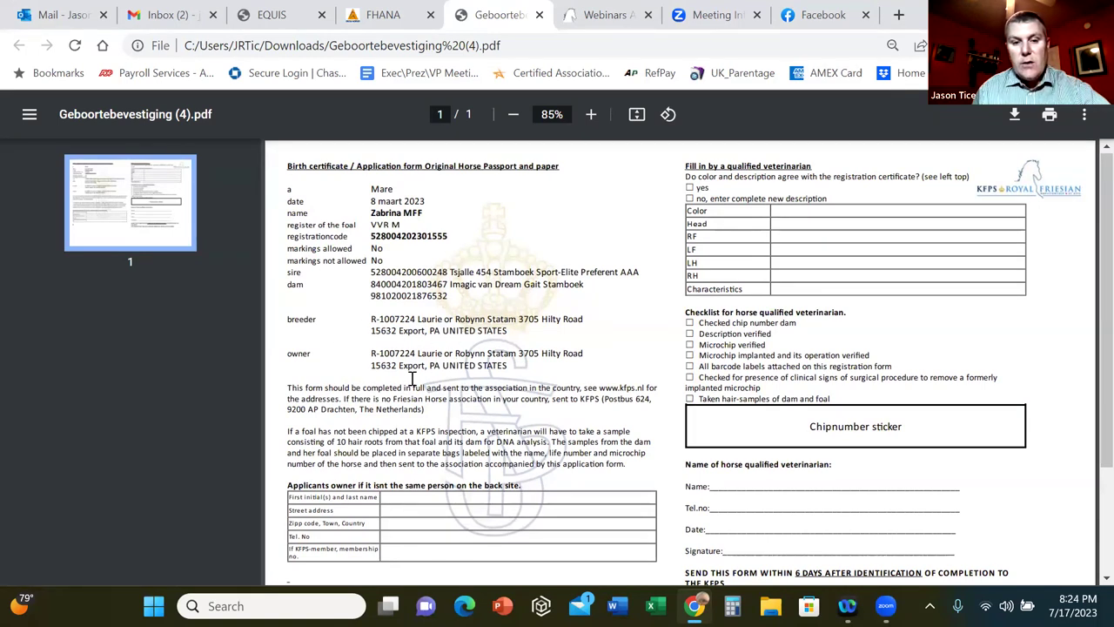
pyautogui.scroll(-2, 982, 366)
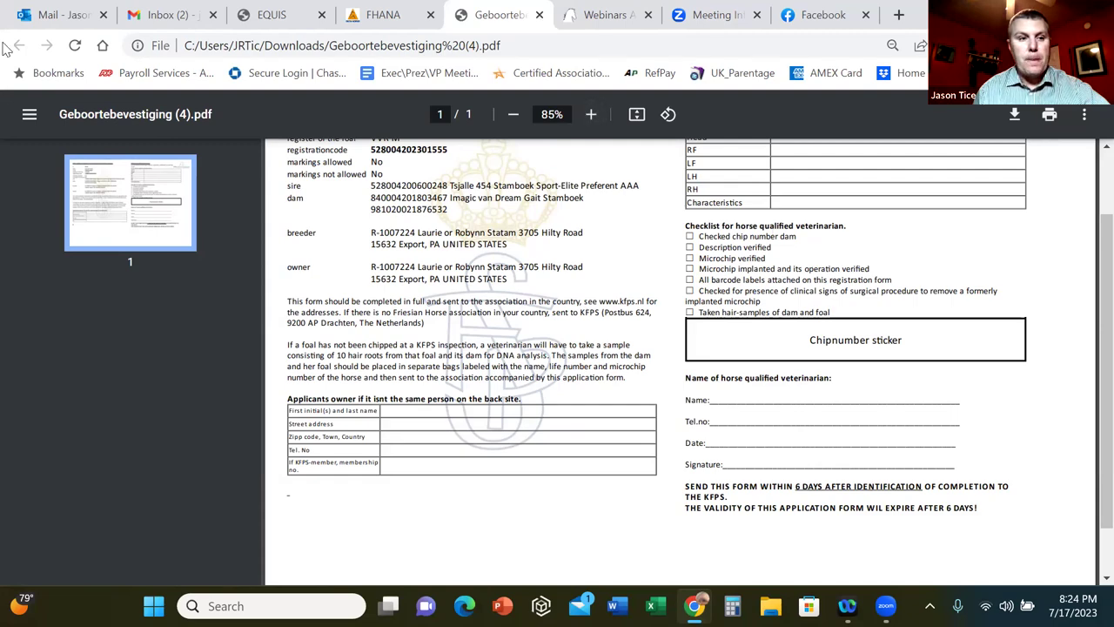
# Step: Switch back to the member portal, return to its home page, and review the administration and Memberservice options
pyautogui.click(365, 19)
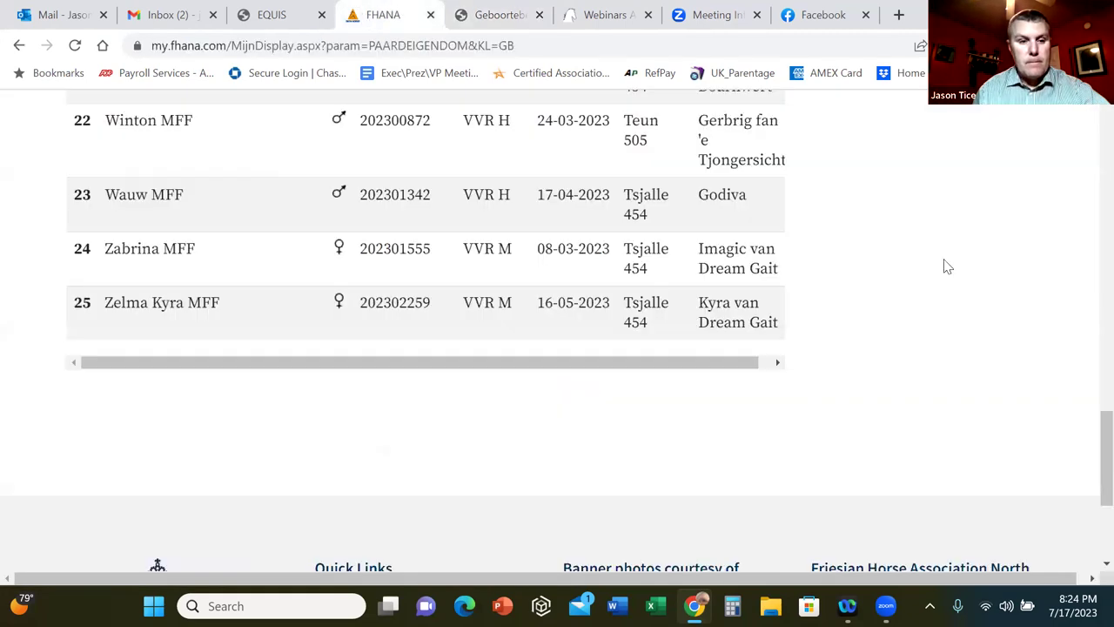
pyautogui.scroll(15, 905, 272)
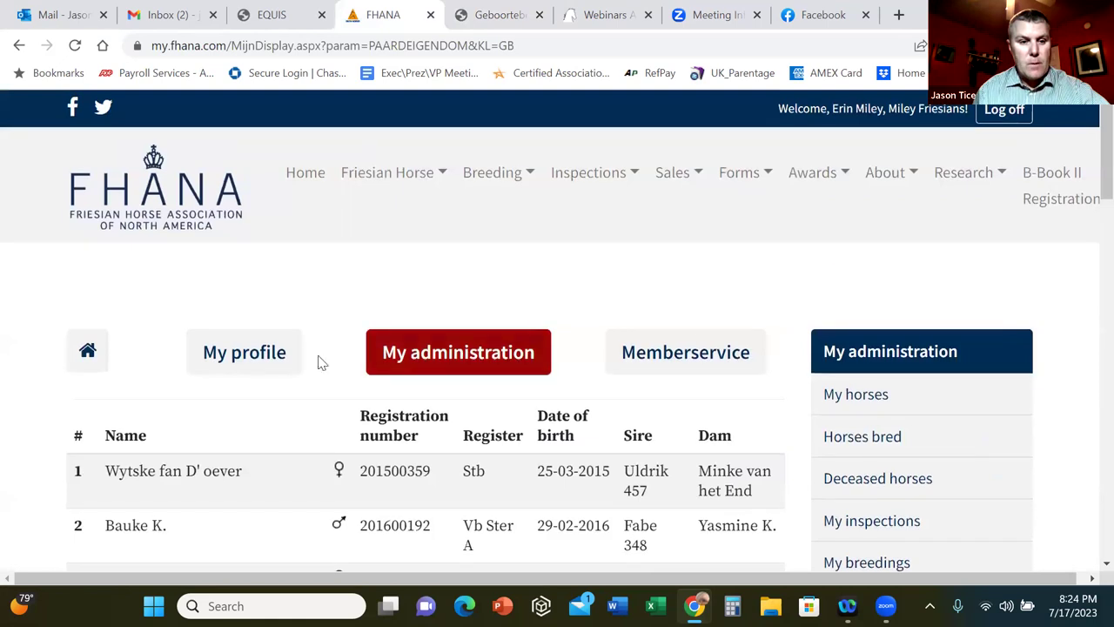
pyautogui.click(88, 350)
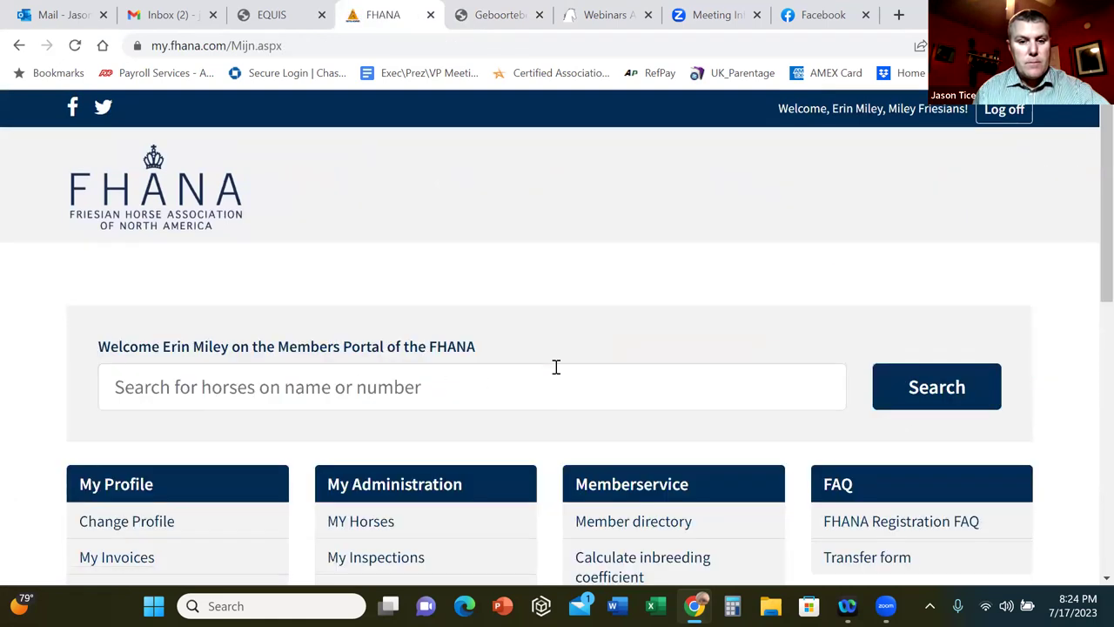
pyautogui.scroll(-5, 562, 309)
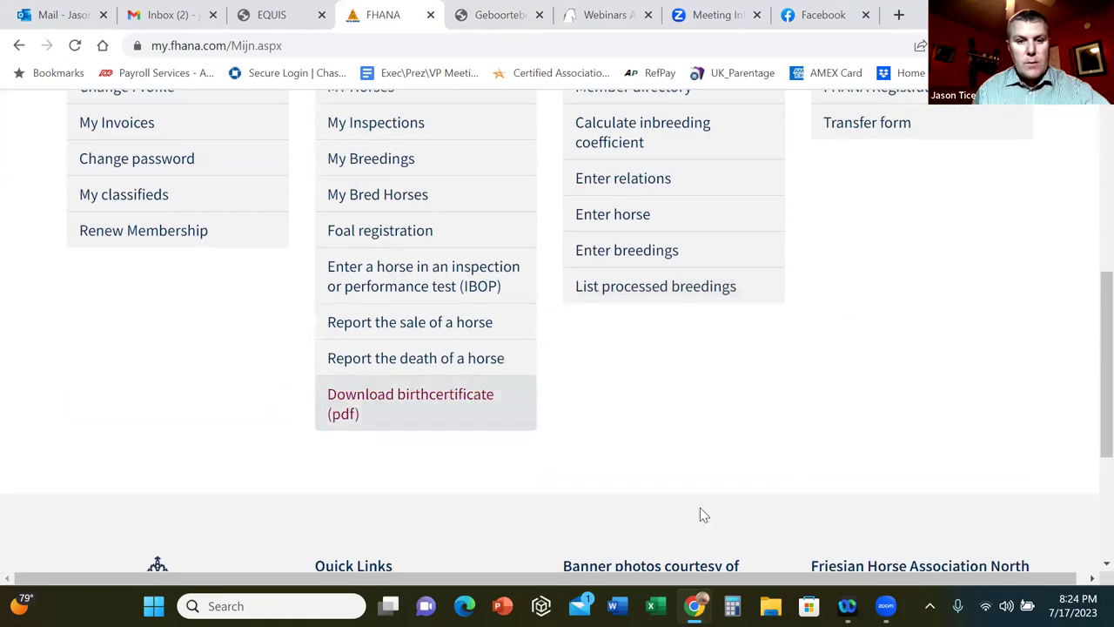
pyautogui.scroll(2, 1076, 420)
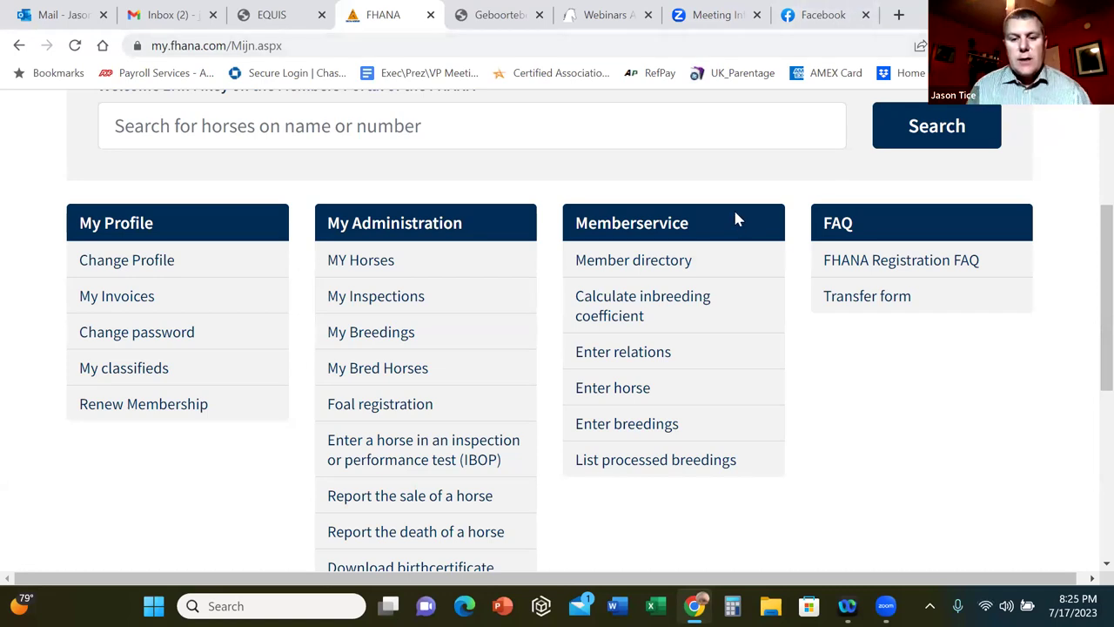
# Step: Open the member directory and search for a member by last name with the state set to New Hampshire
pyautogui.click(609, 262)
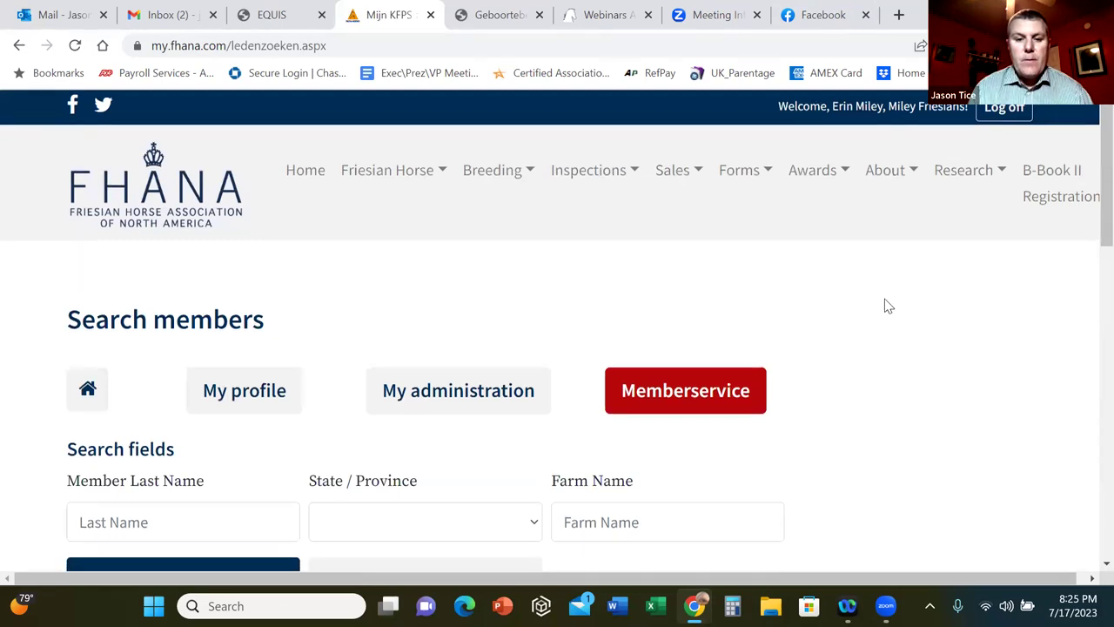
pyautogui.scroll(-3, 886, 300)
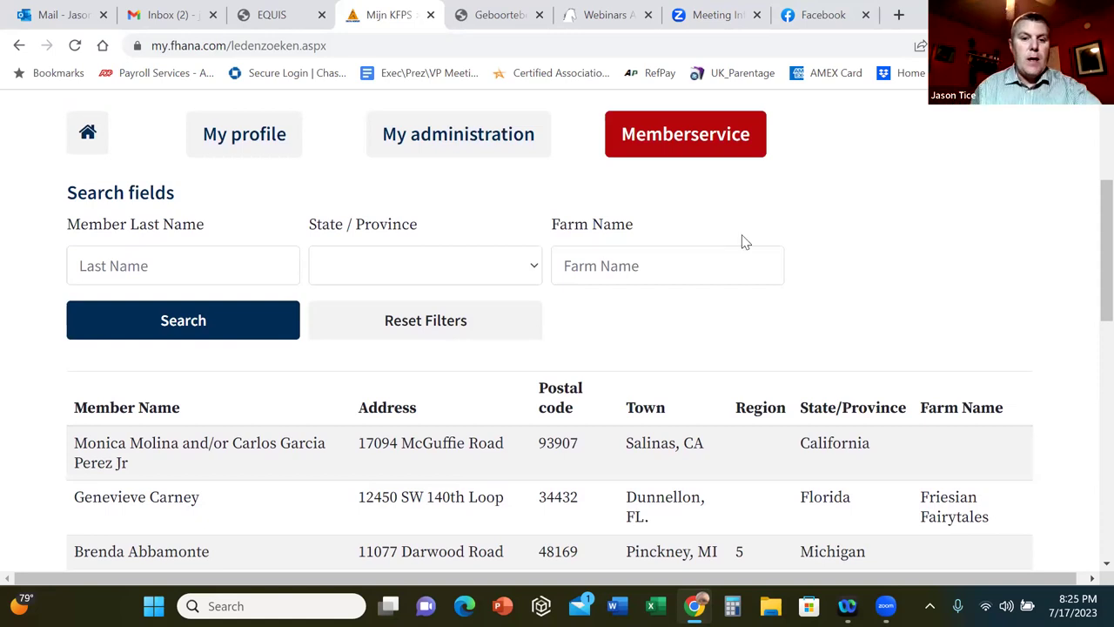
pyautogui.click(175, 258)
pyautogui.write('e')
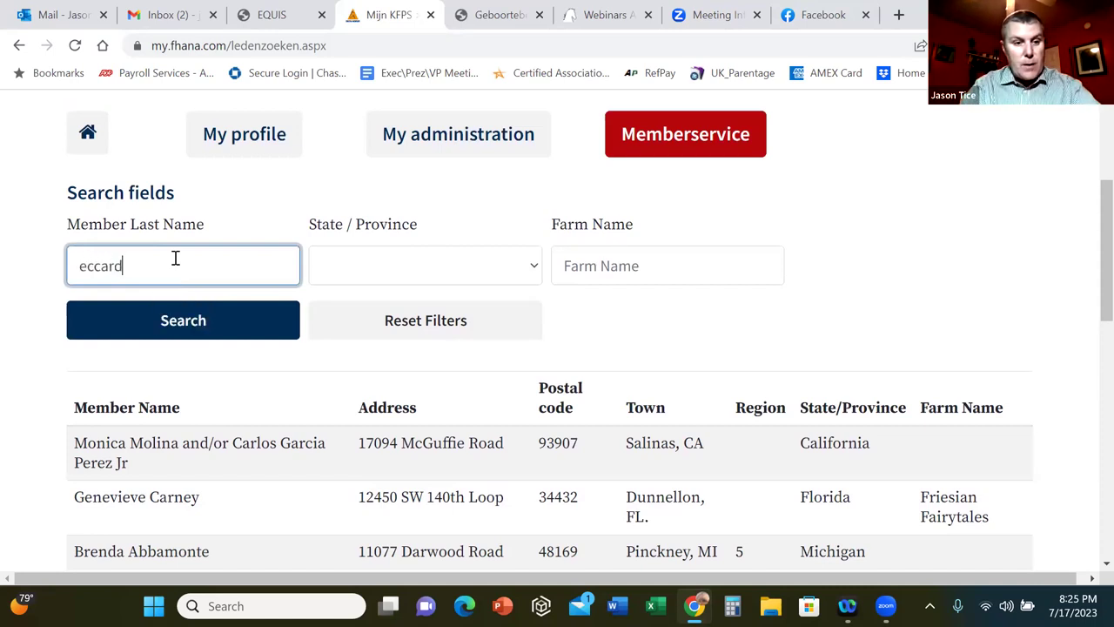
pyautogui.write('ccard')
pyautogui.press('Tab')
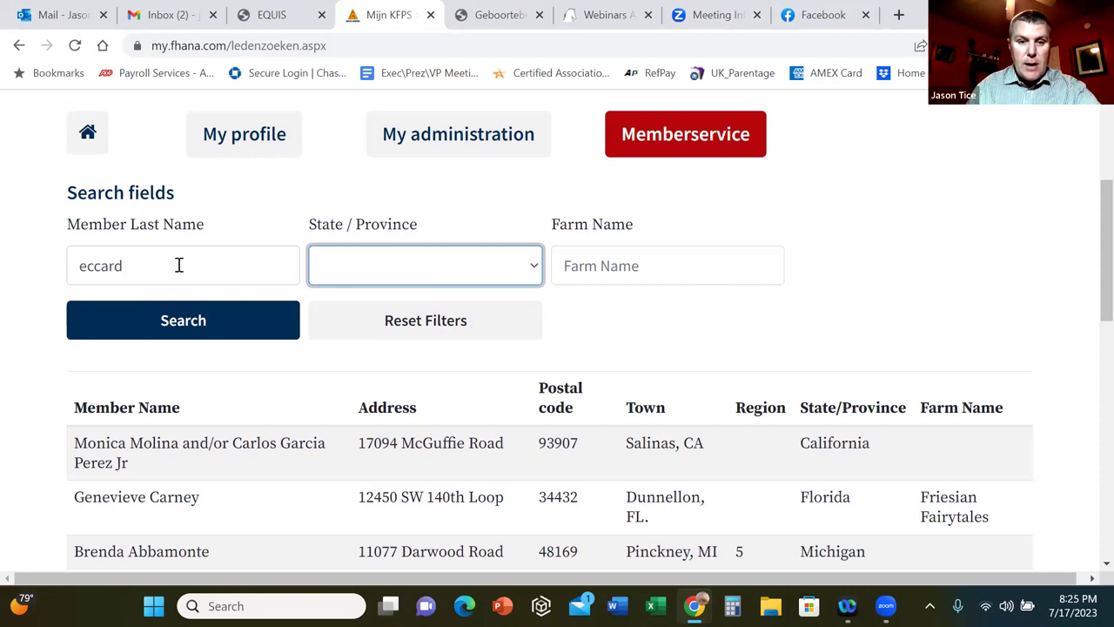
pyautogui.click(535, 270)
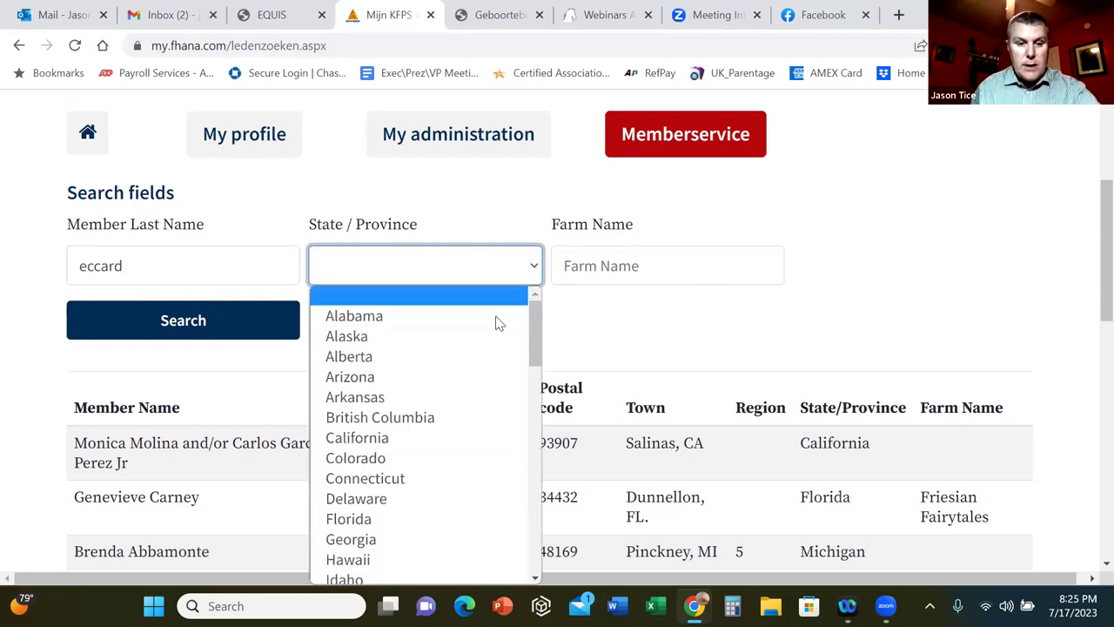
pyautogui.scroll(-8, 496, 324)
pyautogui.scroll(4, 475, 387)
pyautogui.scroll(-3, 475, 387)
pyautogui.click(418, 445)
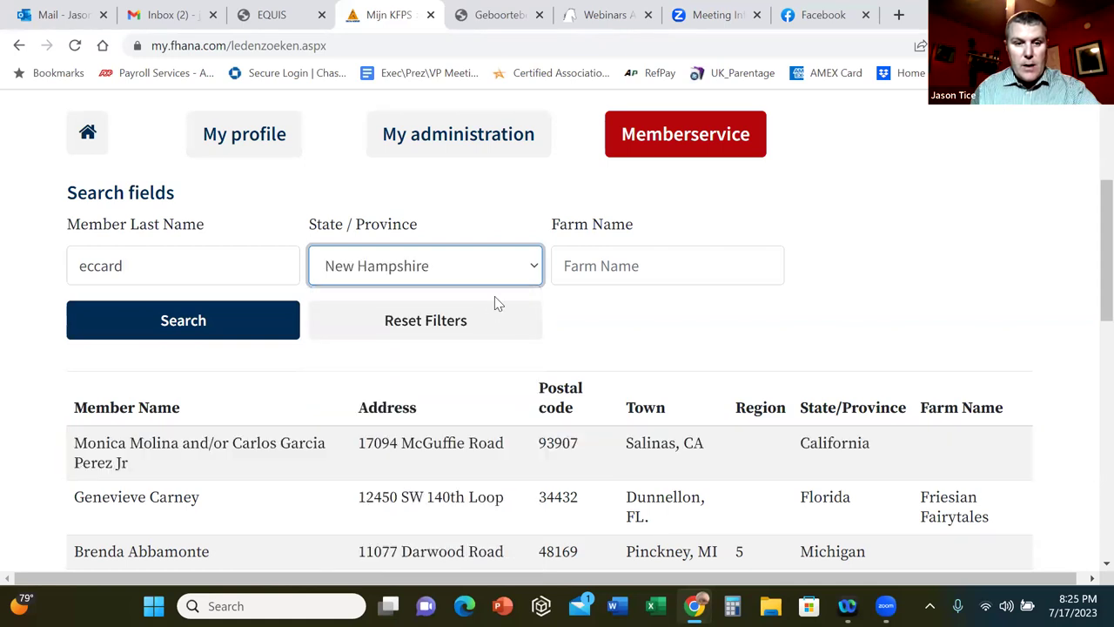
pyautogui.click(226, 322)
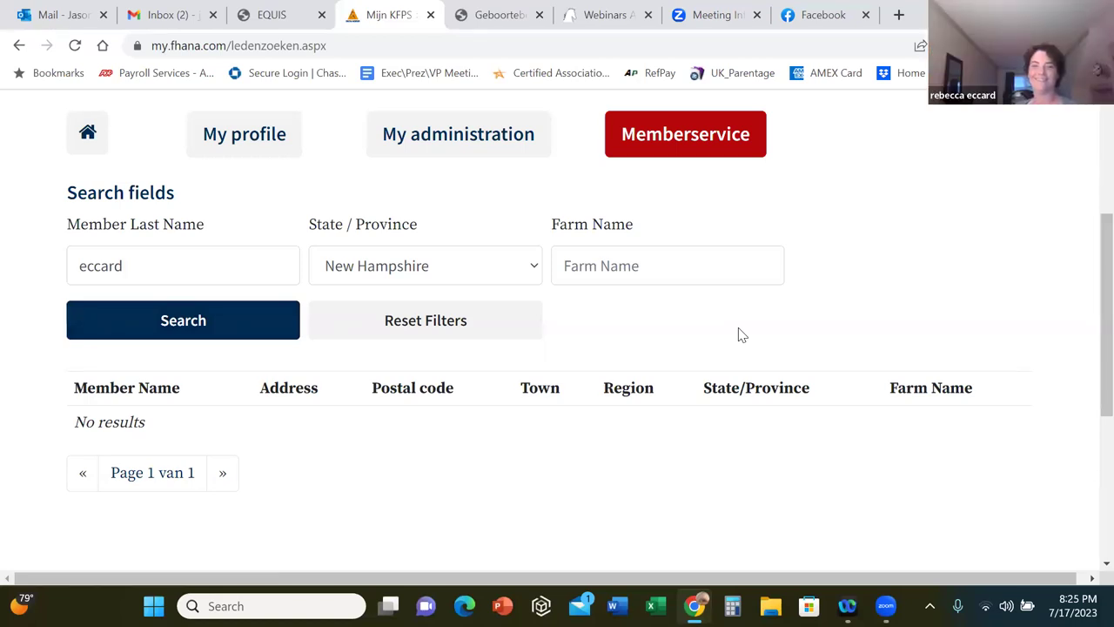
# Step: Search the directory for a different member's last name with the state set to Wisconsin
pyautogui.click(143, 266)
pyautogui.moveTo(142, 266); pyautogui.dragTo(61, 263)
pyautogui.write('clough')
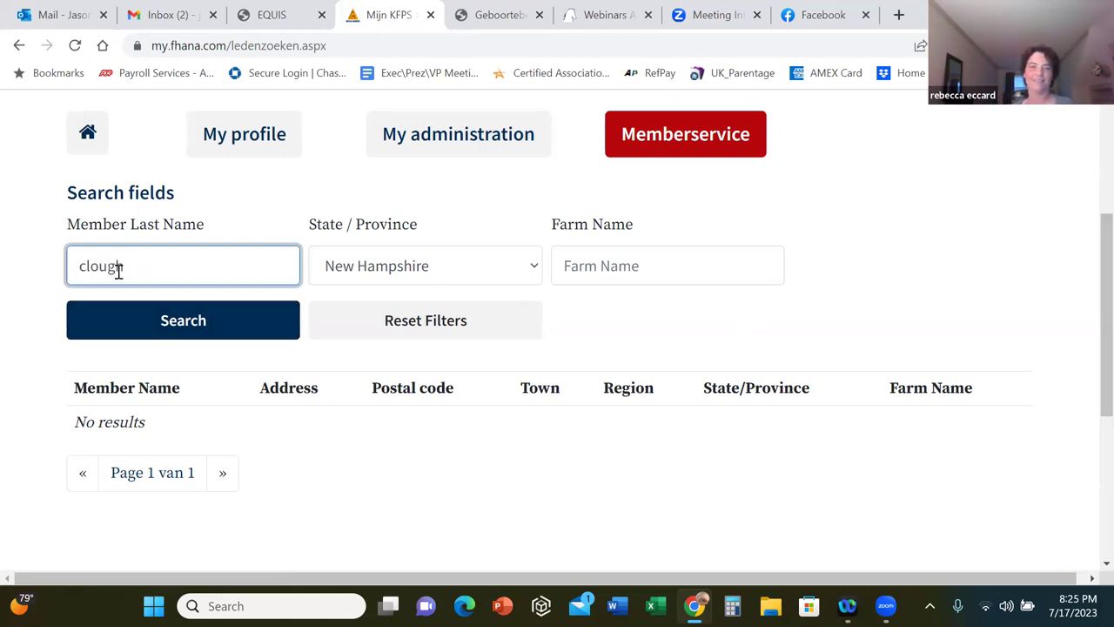
pyautogui.click(537, 268)
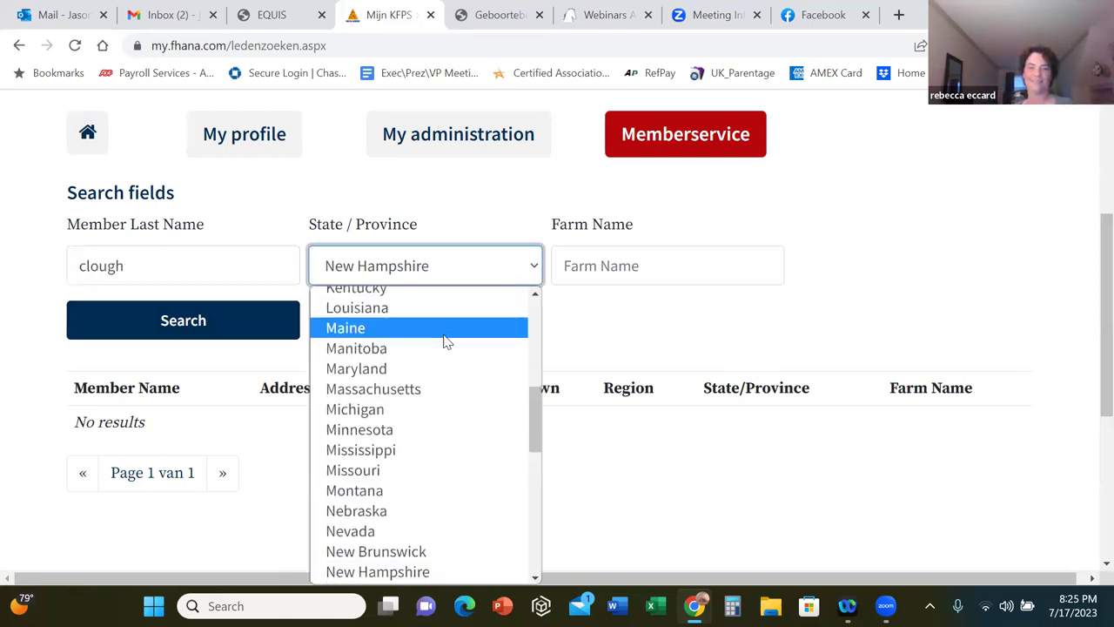
pyautogui.scroll(-4, 444, 338)
pyautogui.scroll(-3, 429, 374)
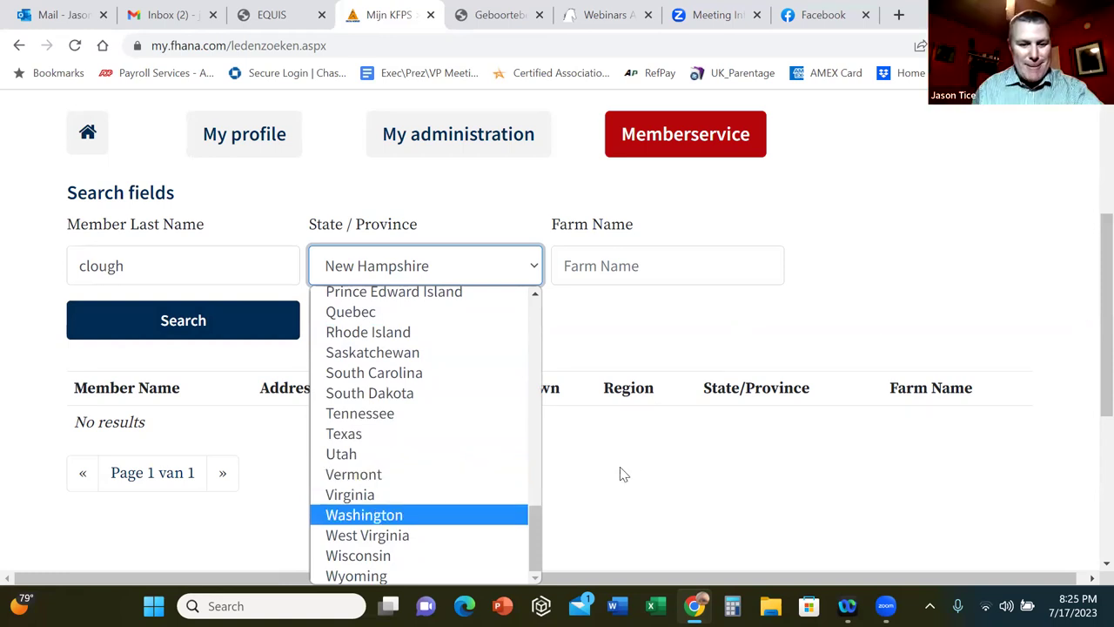
pyautogui.click(374, 557)
pyautogui.click(193, 322)
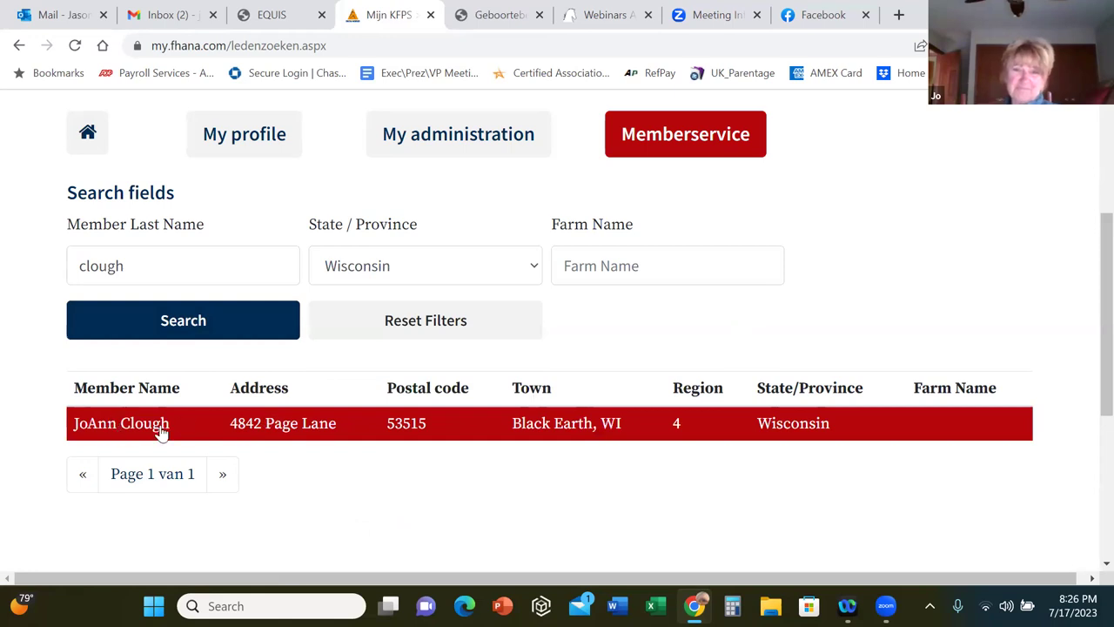
# Step: Open the found member's record and review the general contact information and the list of registered horses
pyautogui.click(317, 426)
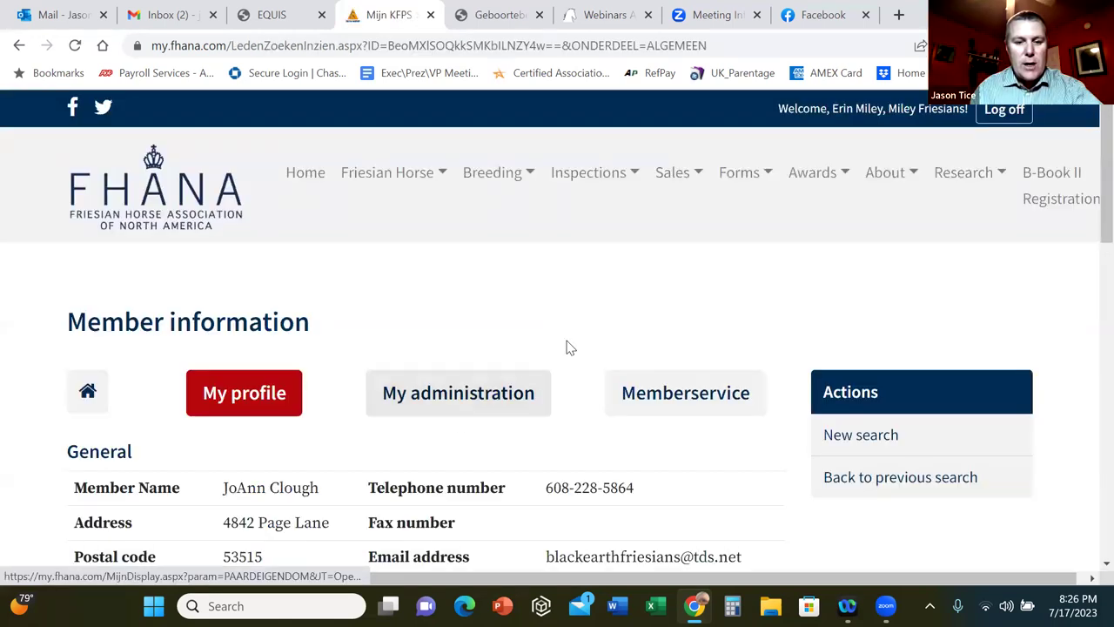
pyautogui.scroll(-2, 539, 365)
pyautogui.scroll(-2, 517, 406)
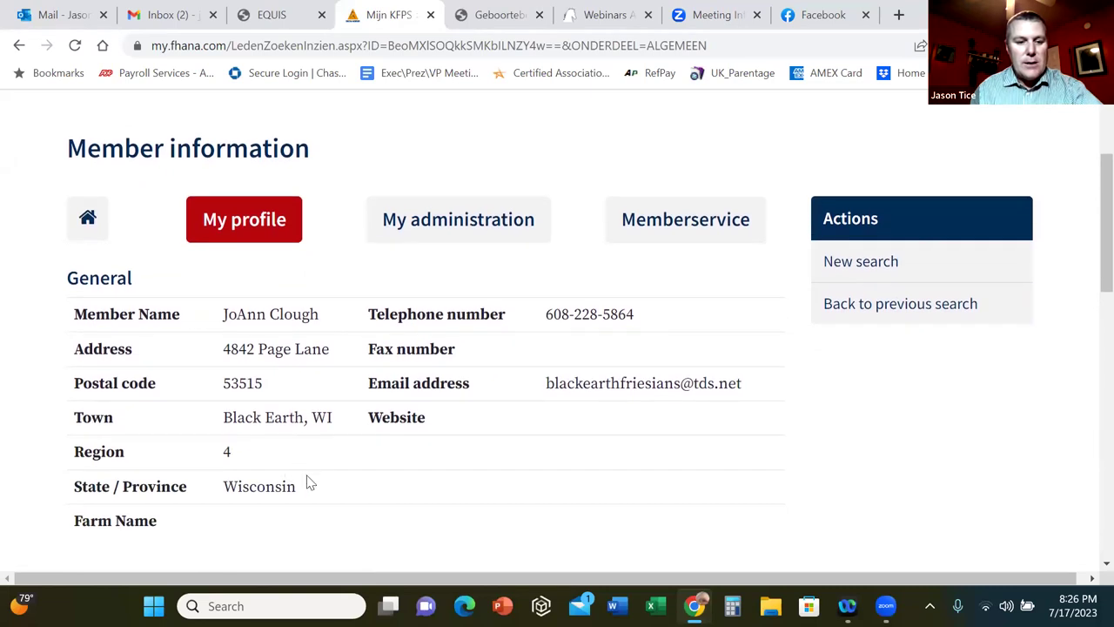
pyautogui.scroll(-2, 348, 435)
pyautogui.scroll(-3, 416, 378)
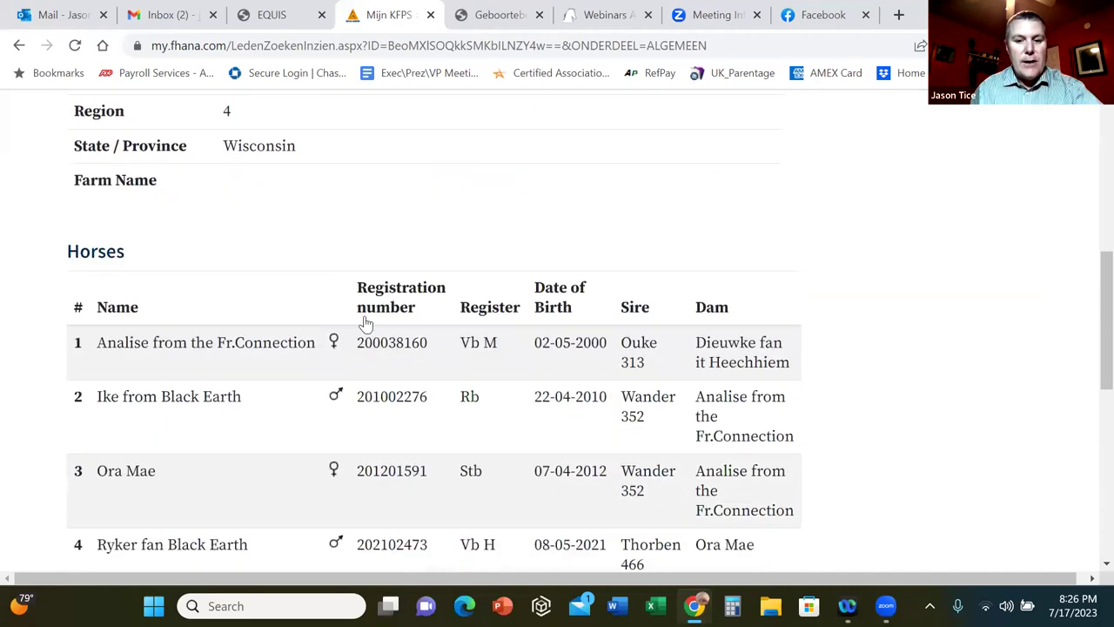
pyautogui.scroll(-2, 832, 418)
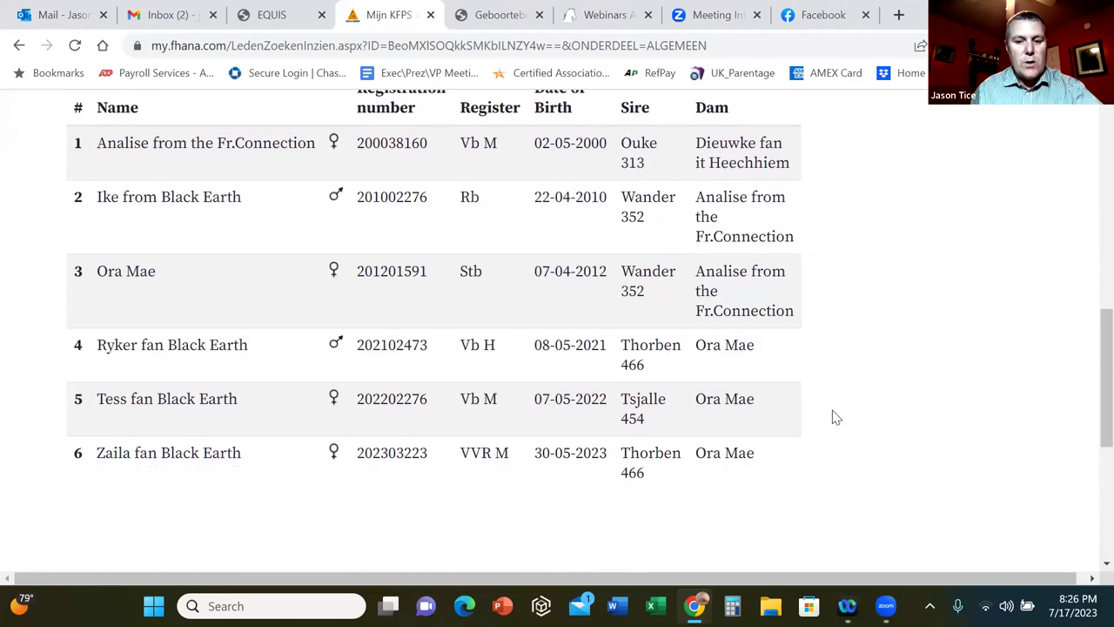
pyautogui.scroll(1, 391, 359)
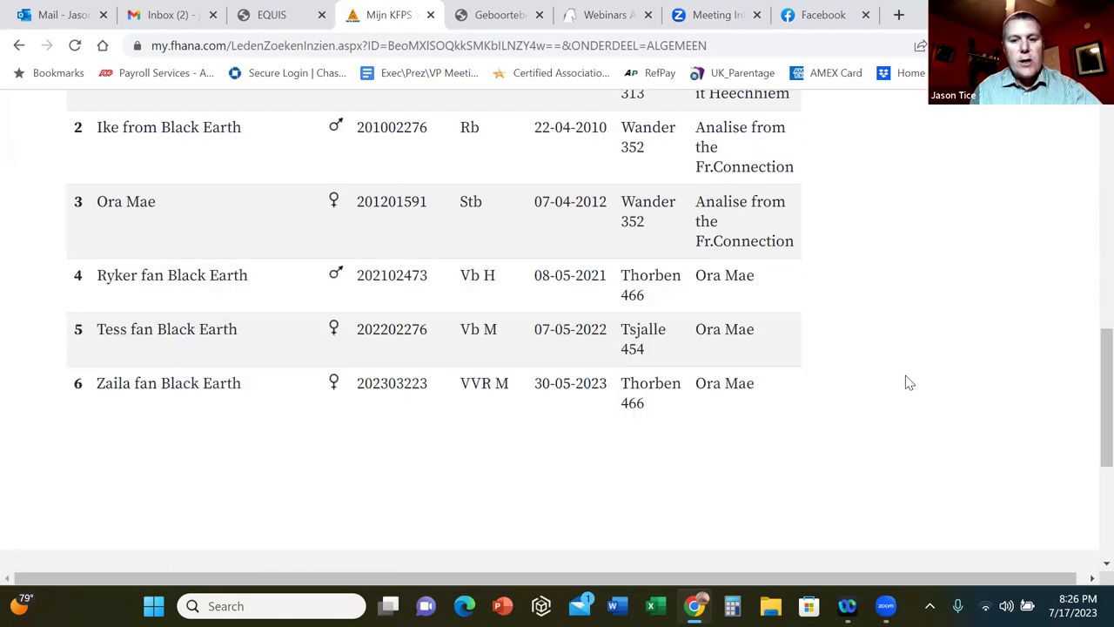
pyautogui.scroll(6, 834, 315)
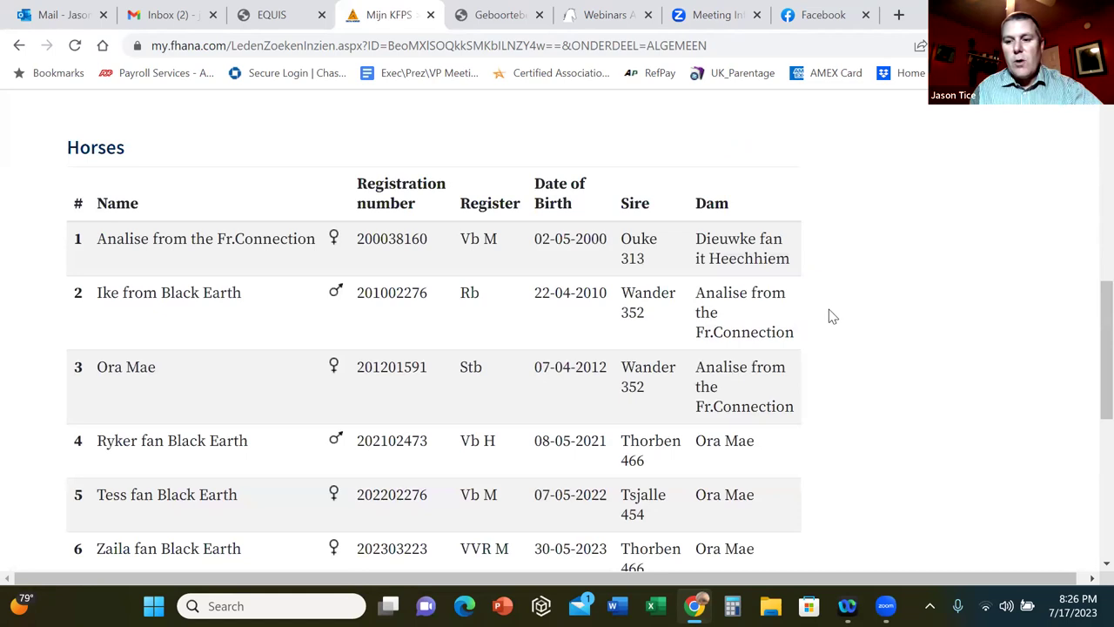
pyautogui.scroll(2, 834, 315)
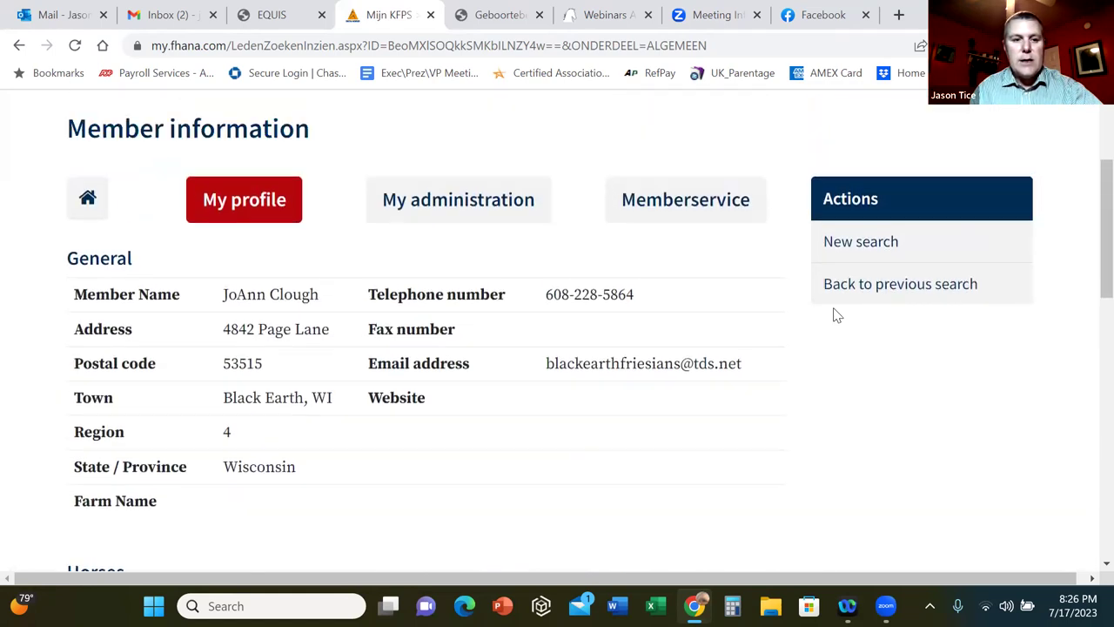
# Step: Return to the portal home page and reopen the member directory's search form
pyautogui.click(88, 294)
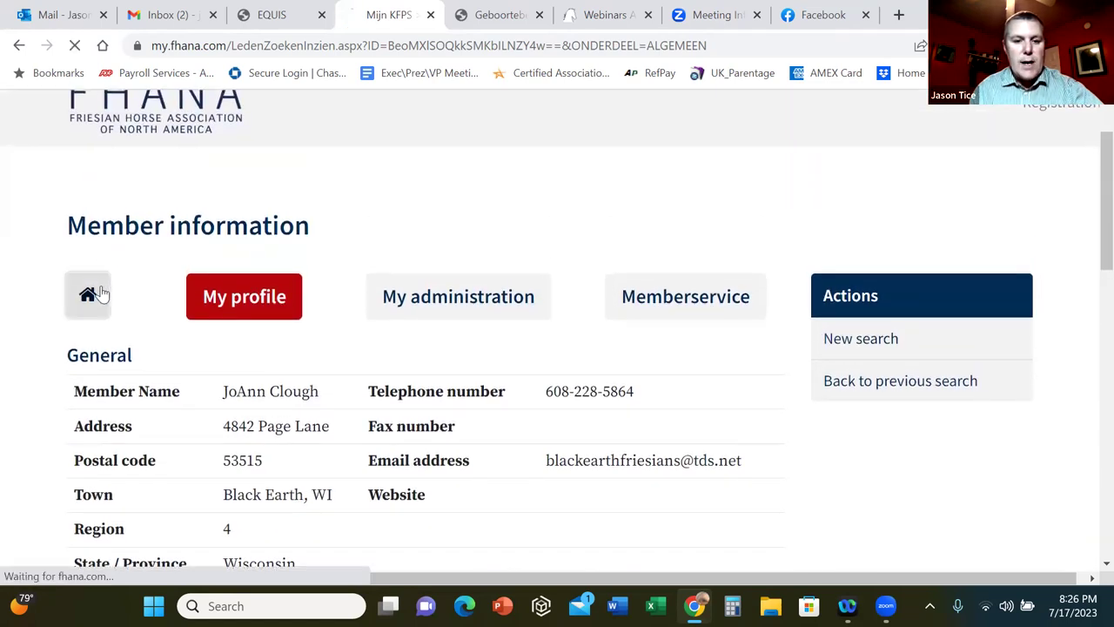
pyautogui.scroll(-3, 632, 291)
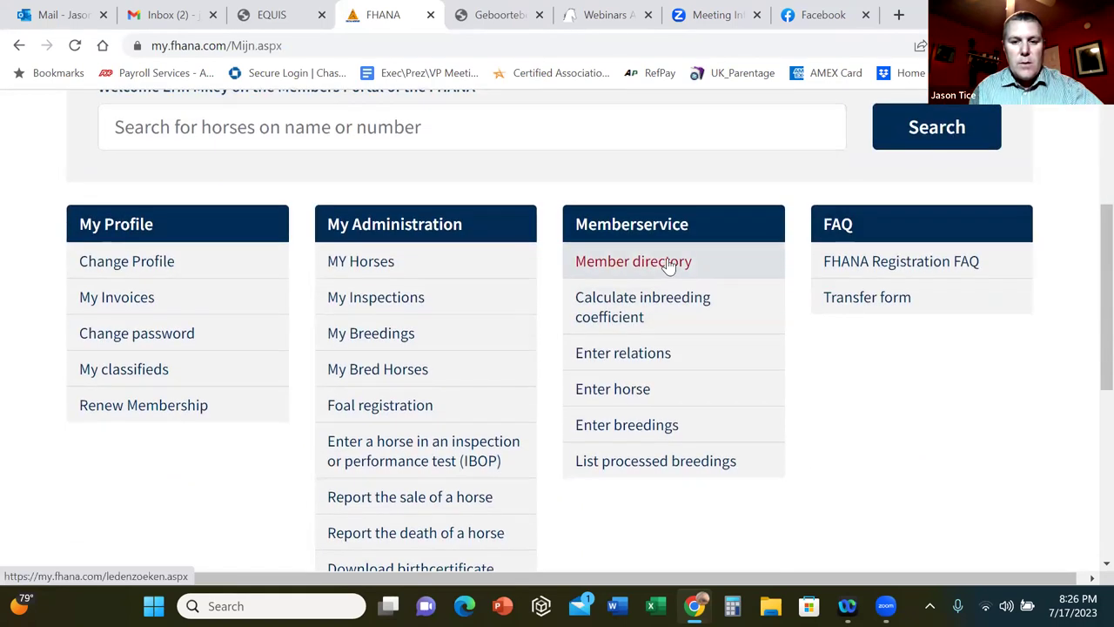
pyautogui.scroll(-2, 702, 294)
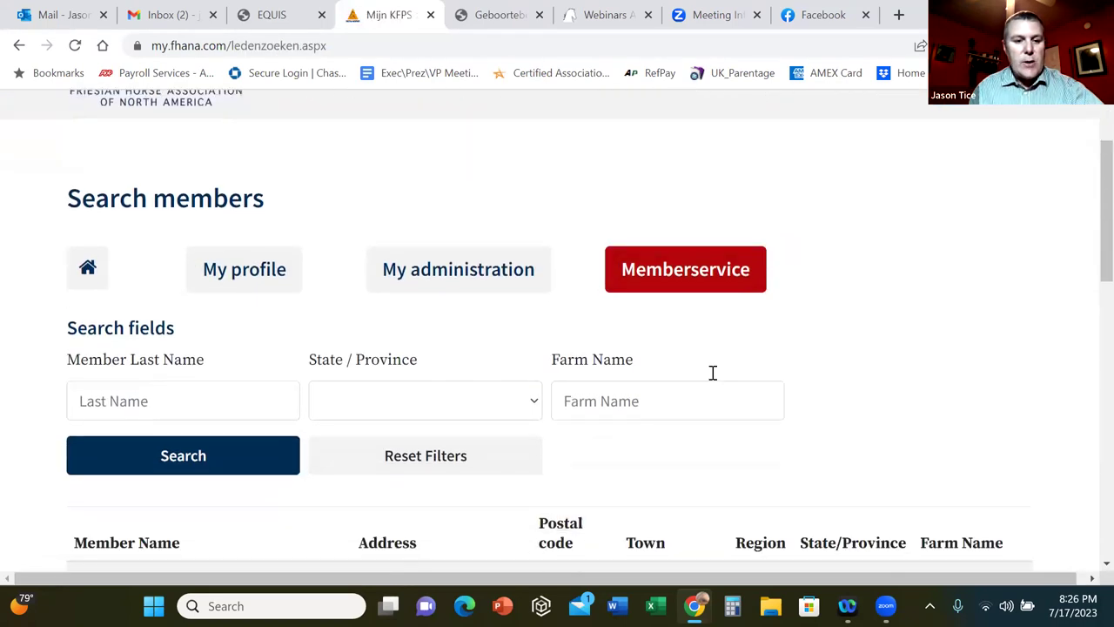
pyautogui.scroll(-2, 844, 326)
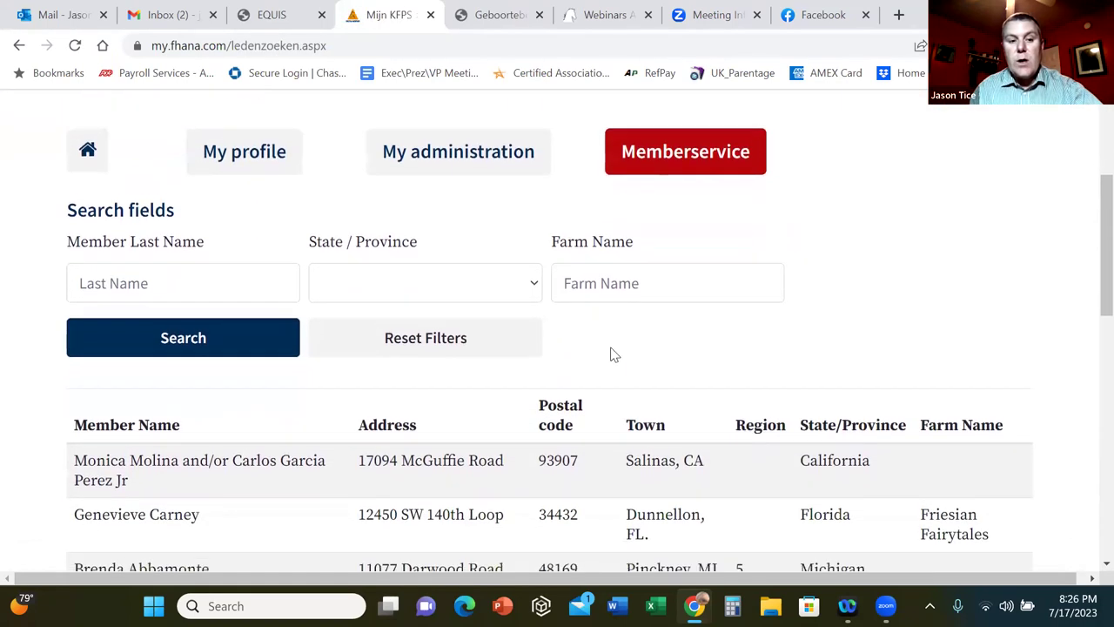
# Step: Search the member directory for members in Hawaii, leaving the last name and farm name empty
pyautogui.click(534, 270)
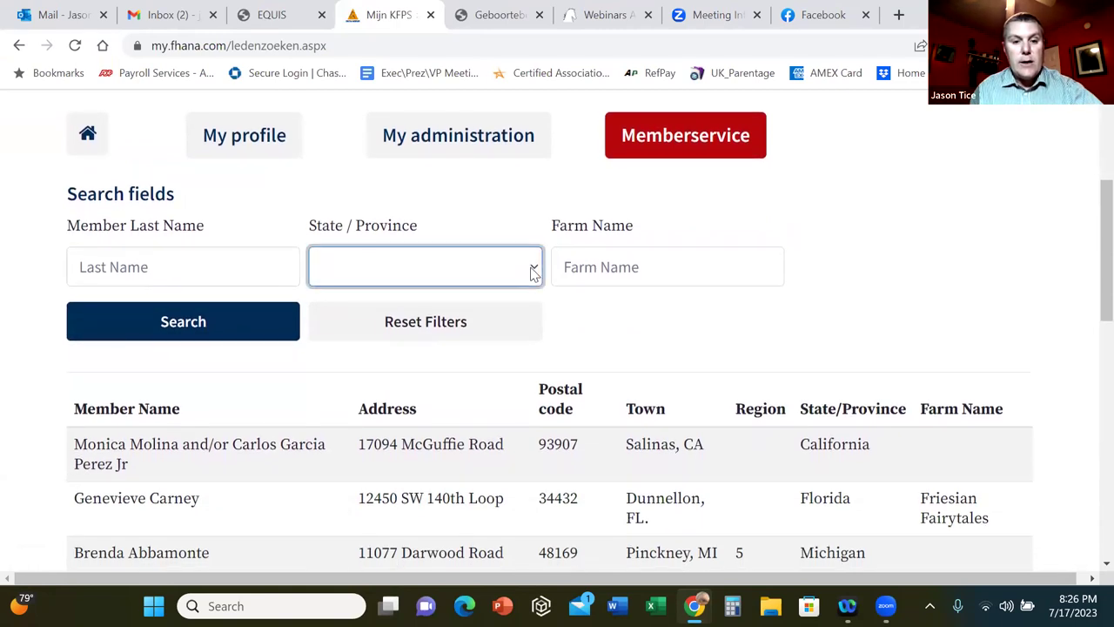
pyautogui.click(532, 270)
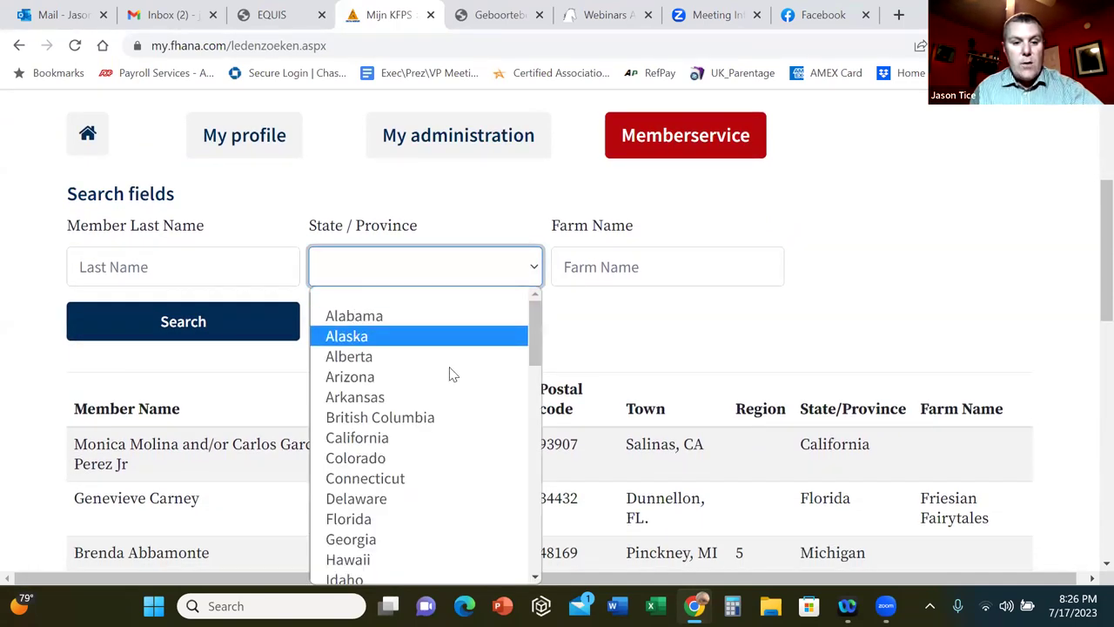
pyautogui.scroll(-2, 450, 372)
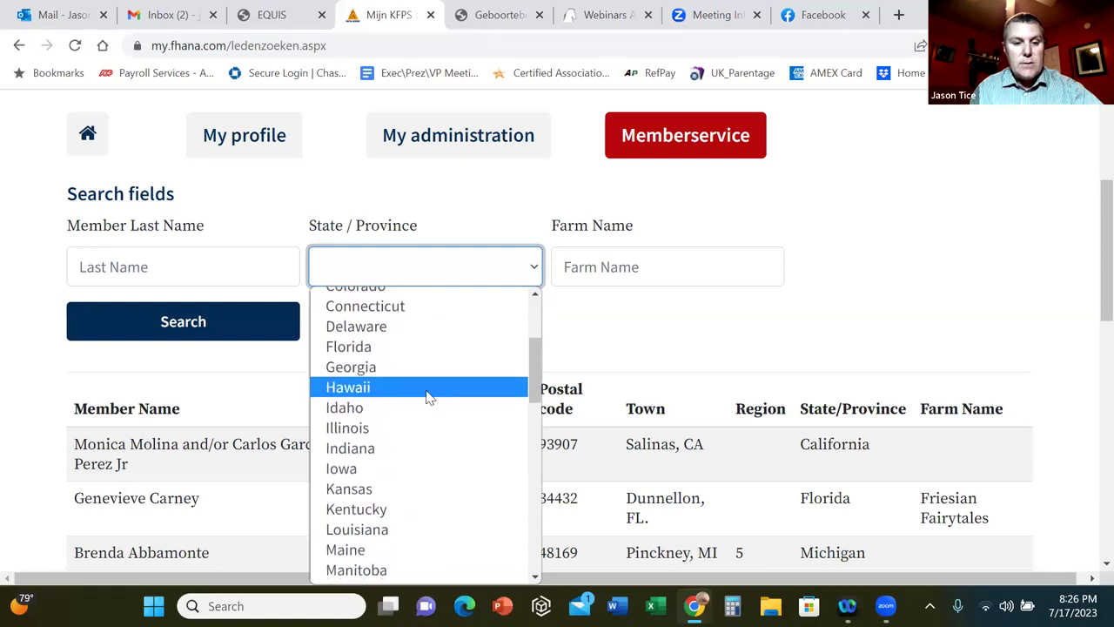
pyautogui.click(362, 392)
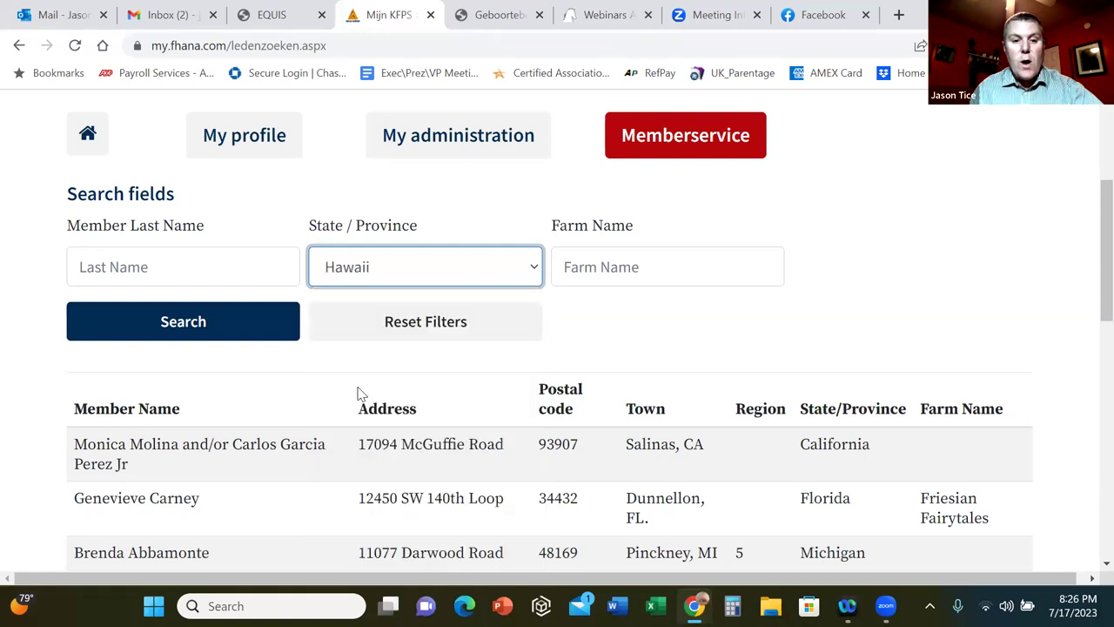
pyautogui.click(198, 320)
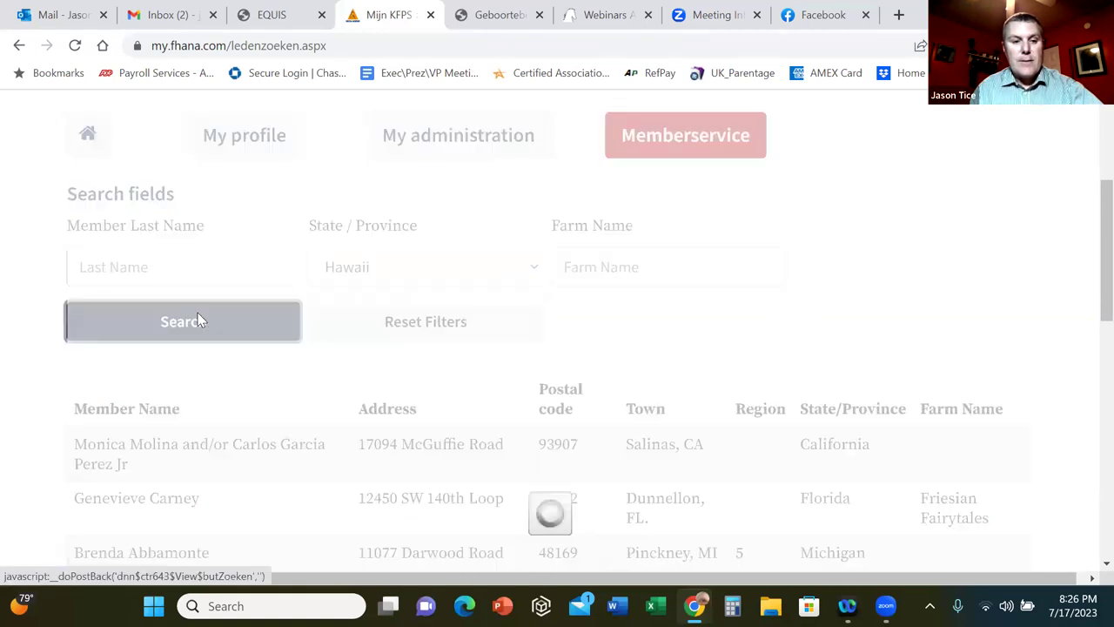
pyautogui.scroll(-1, 575, 427)
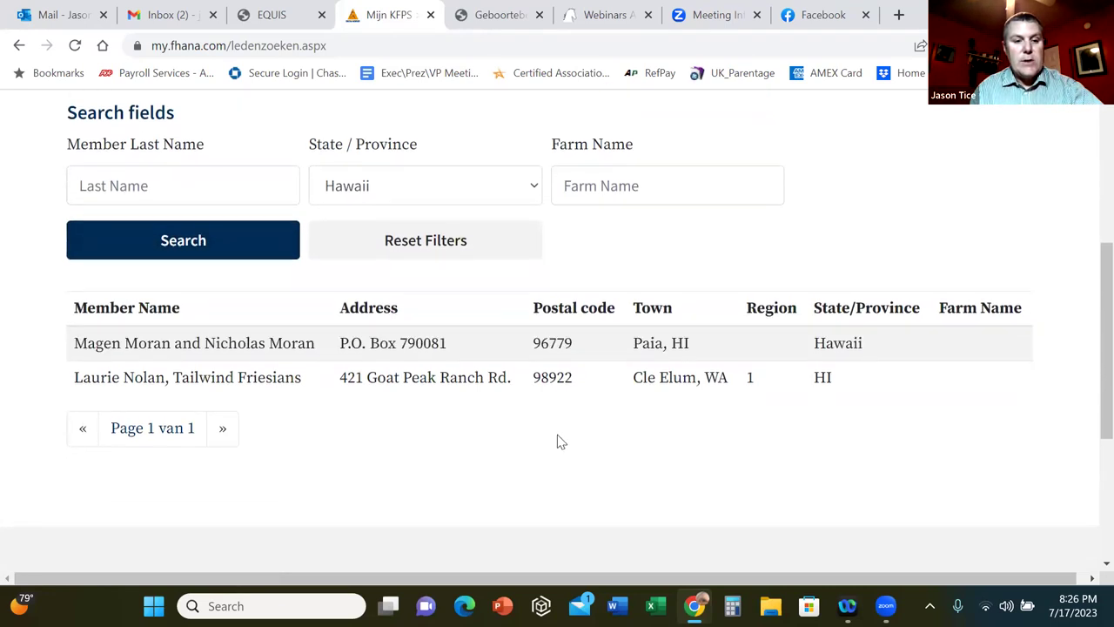
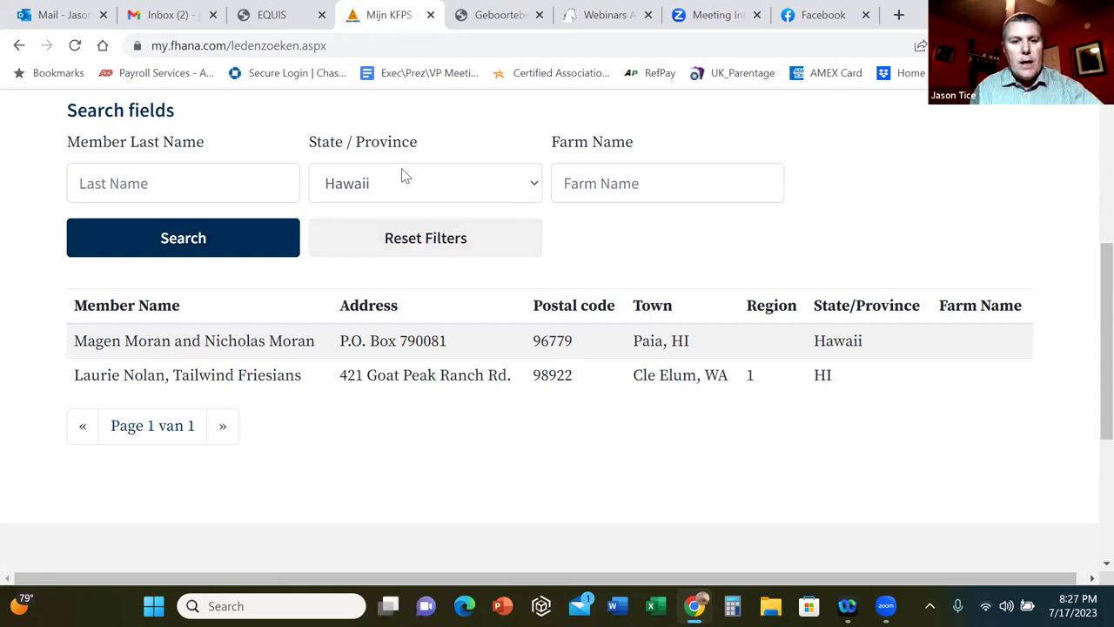
pyautogui.click(530, 186)
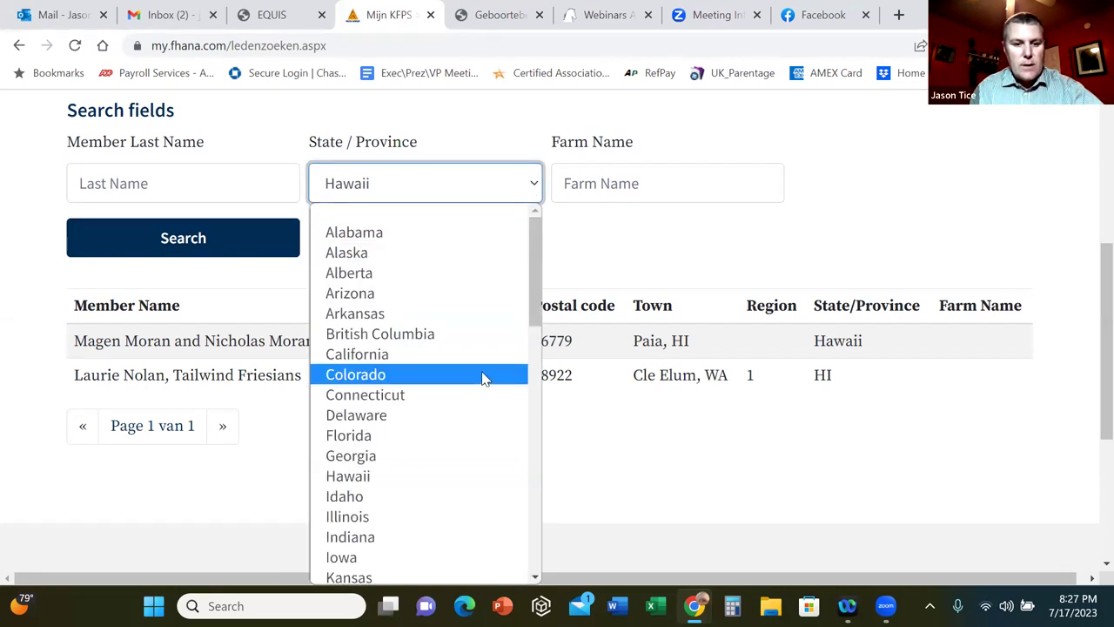
pyautogui.scroll(-3, 478, 368)
pyautogui.scroll(-1, 687, 440)
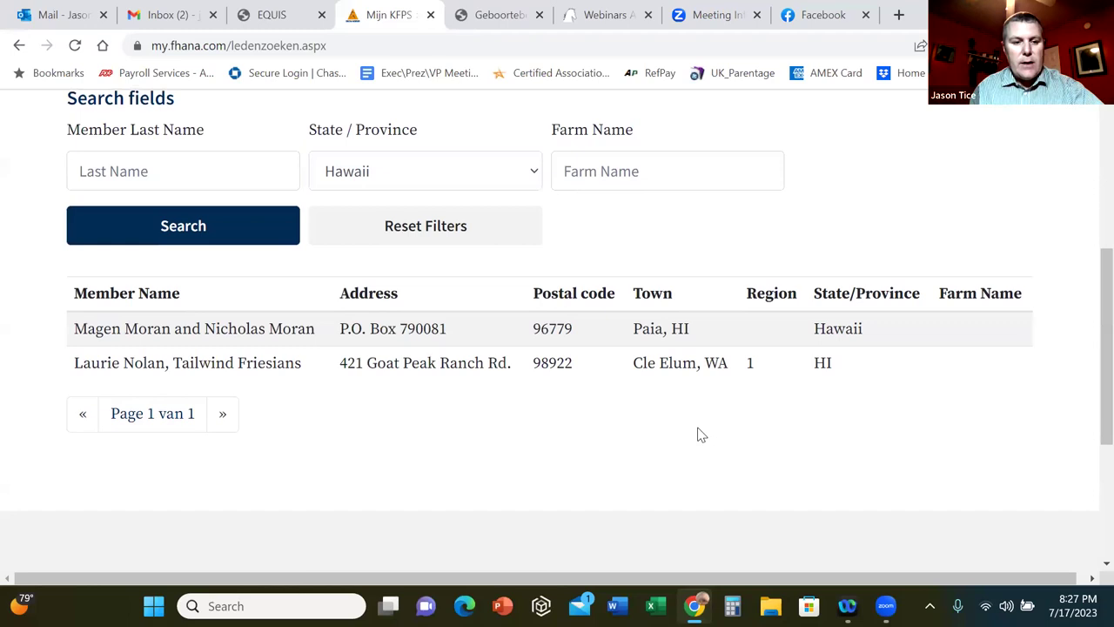
pyautogui.scroll(-2, 696, 433)
pyautogui.scroll(3, 693, 431)
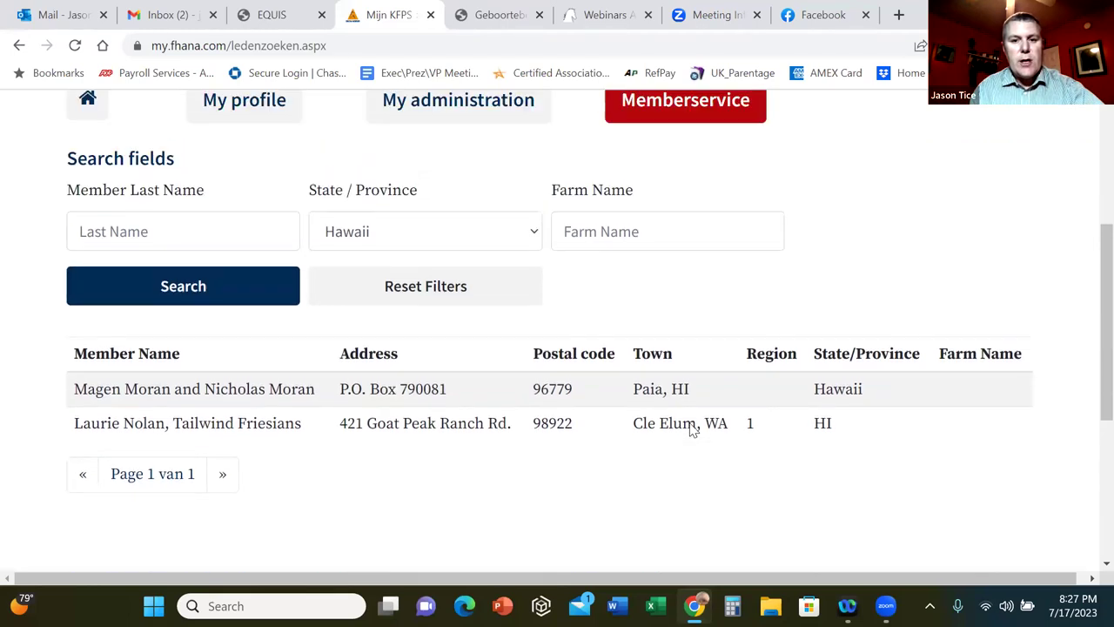
# Step: Open the Breeders and sellers page from the site's breeding section and look through the listed entries
pyautogui.scroll(3, 692, 430)
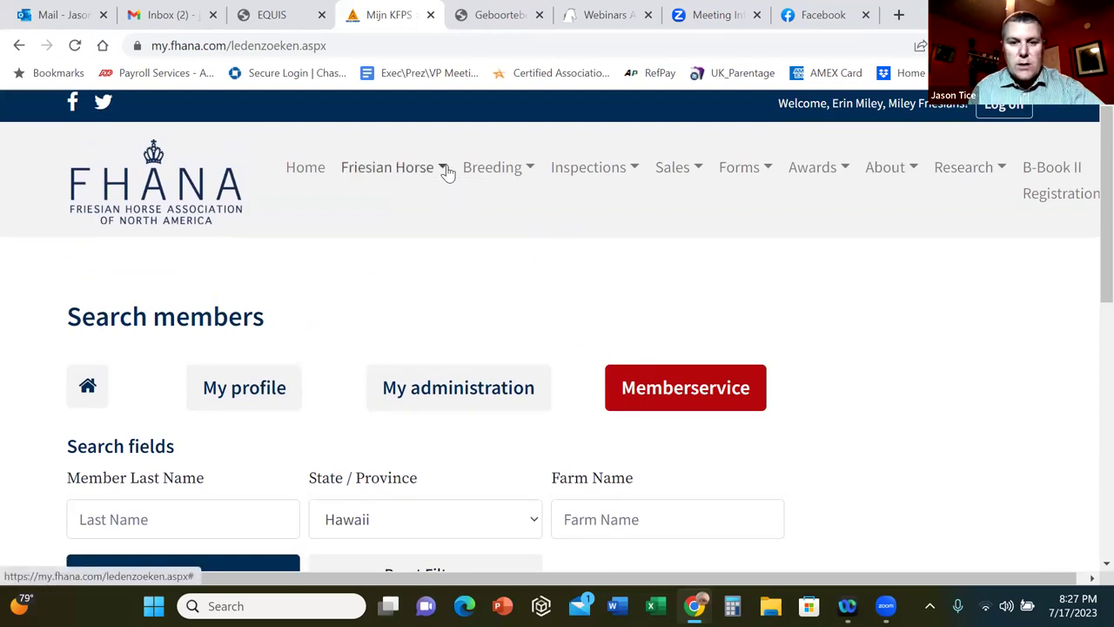
pyautogui.click(487, 168)
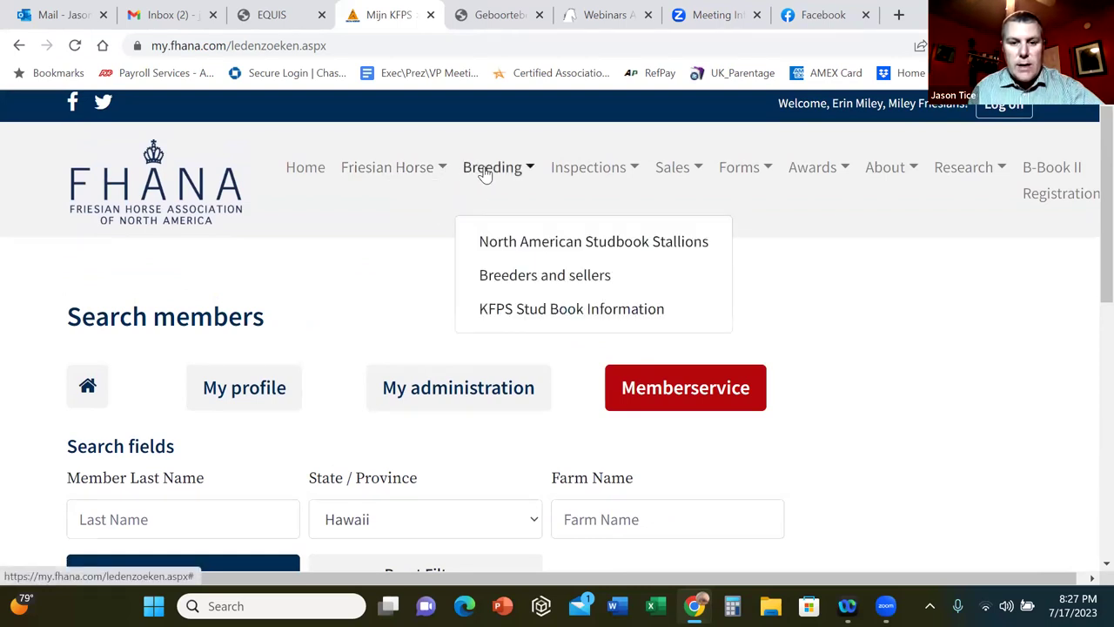
pyautogui.click(532, 275)
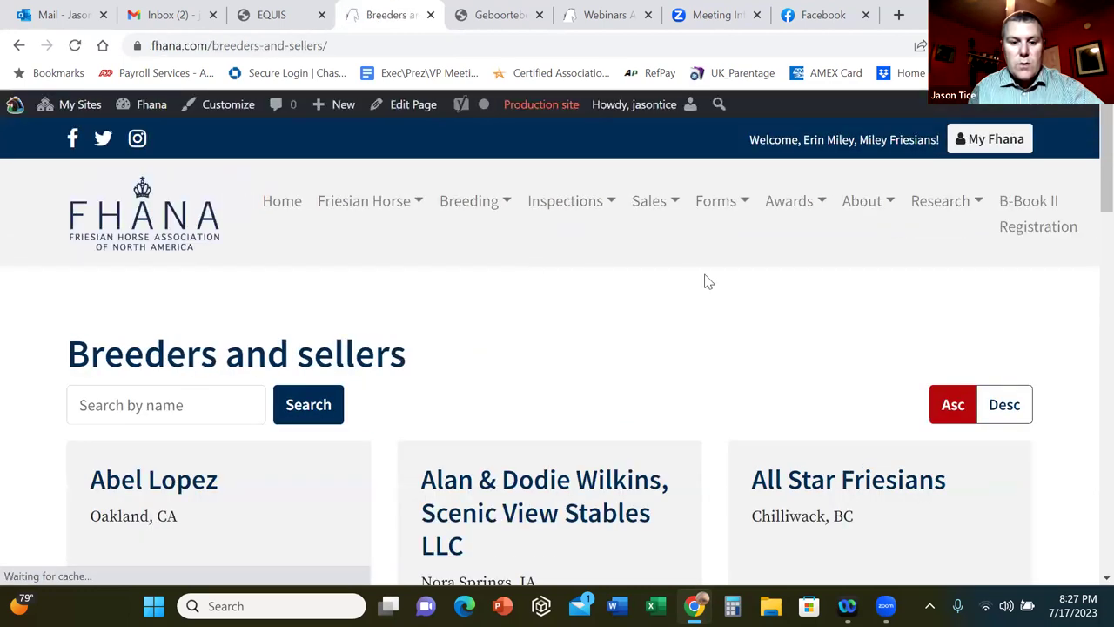
pyautogui.scroll(-2, 706, 278)
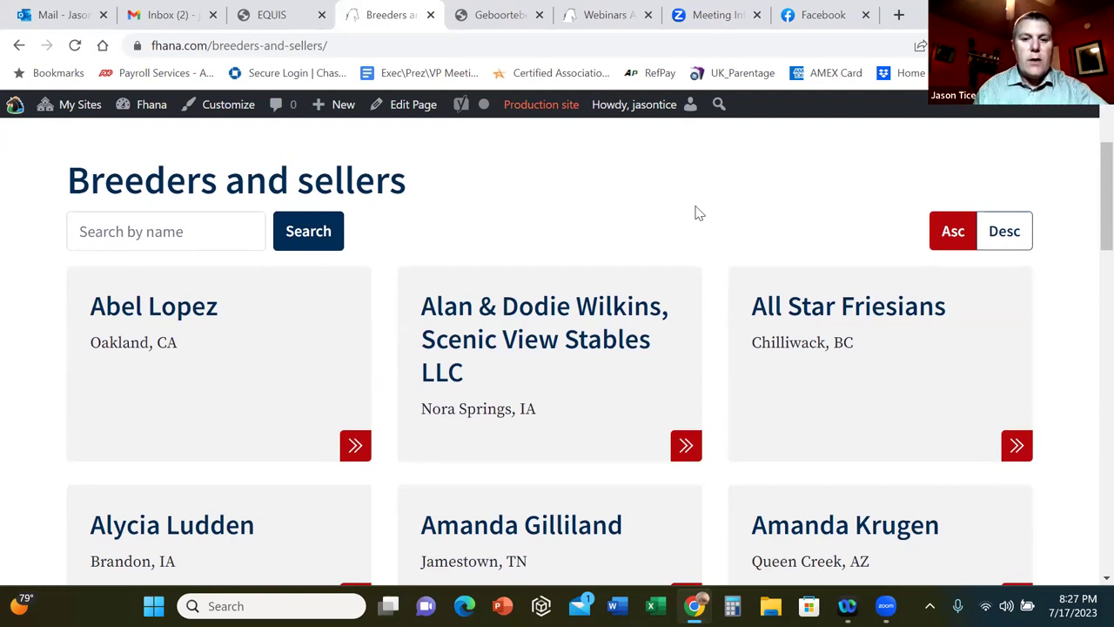
pyautogui.scroll(-2, 725, 196)
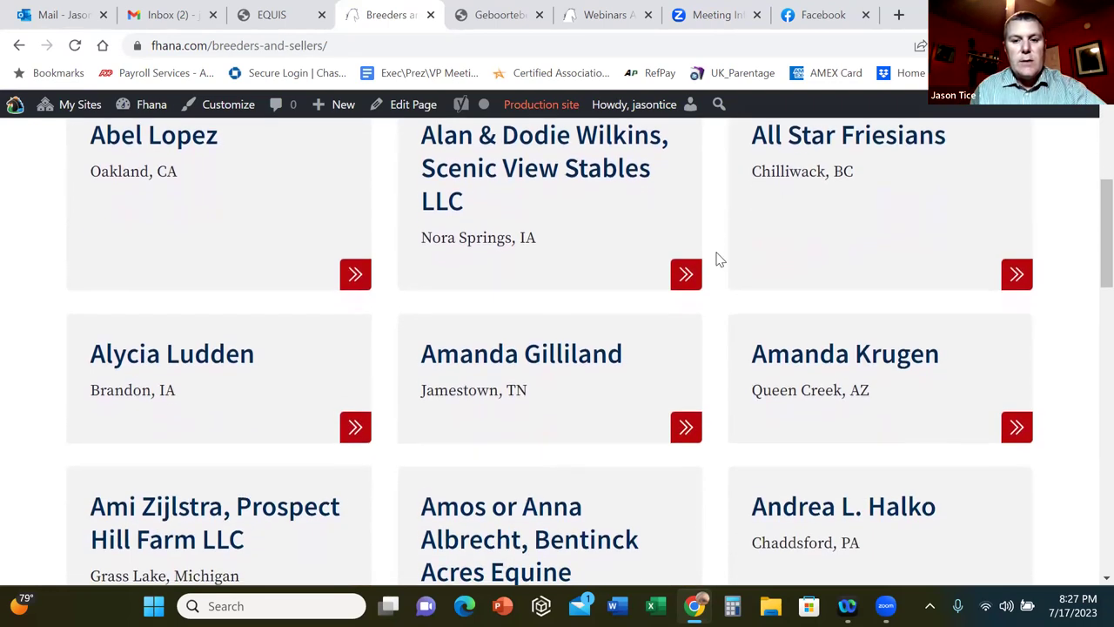
pyautogui.scroll(-1, 717, 264)
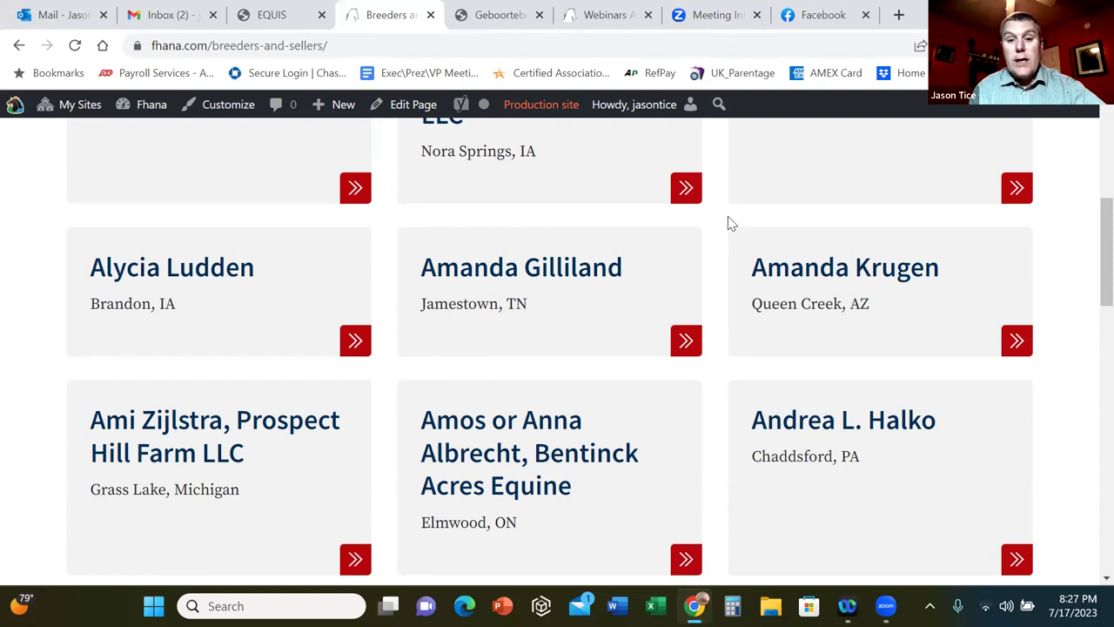
# Step: View and close the contact details of the breeders listed in Jamestown, TN and Queen Creek, AZ
pyautogui.click(489, 261)
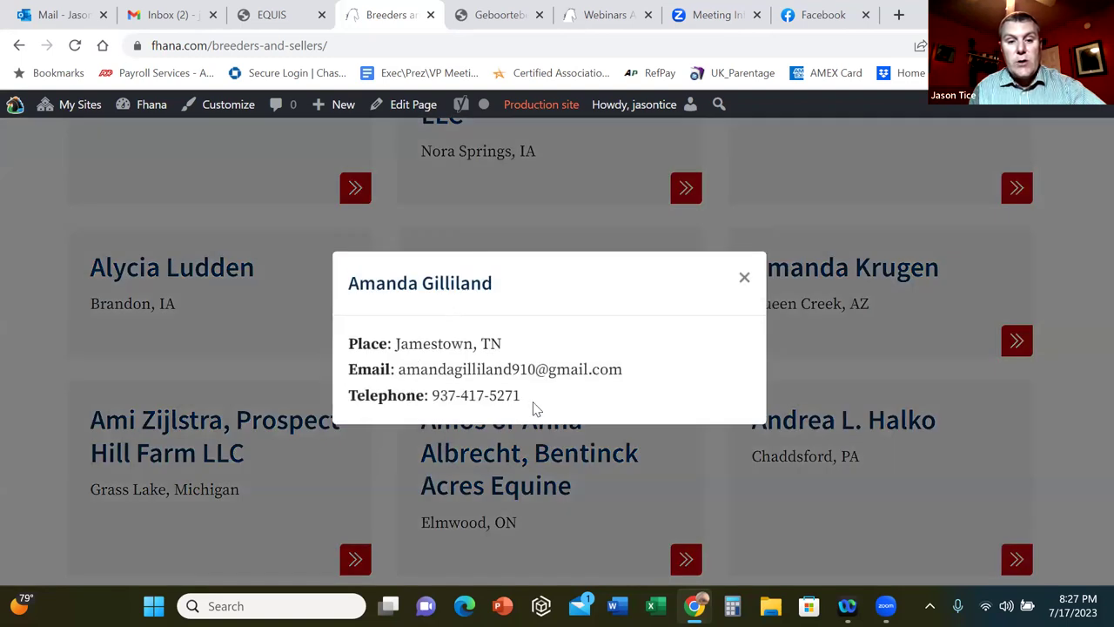
pyautogui.click(743, 282)
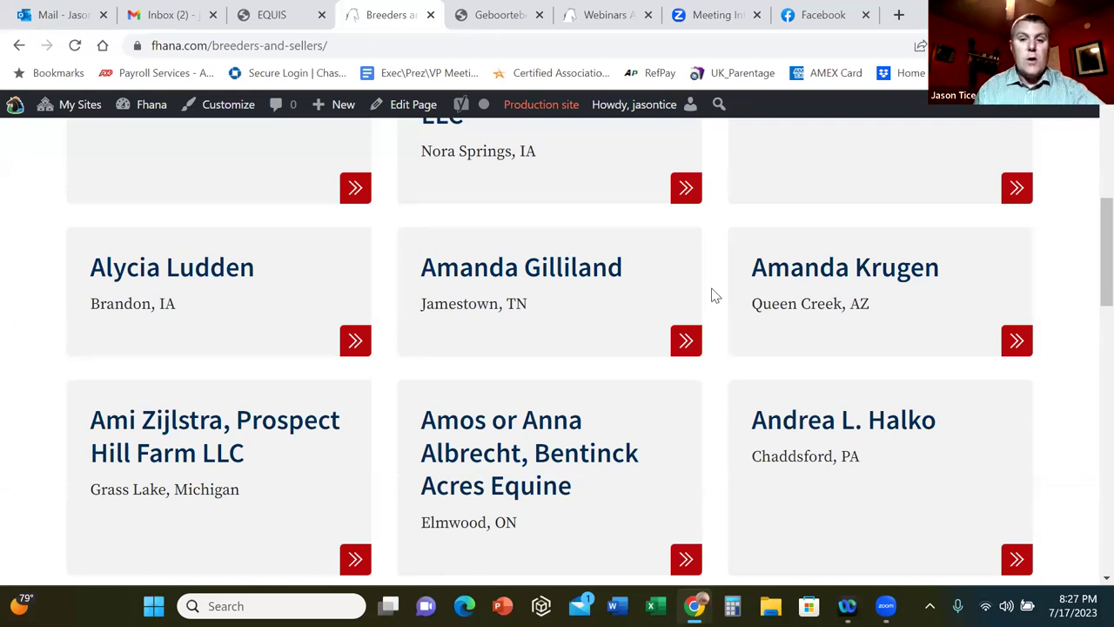
pyautogui.scroll(-1, 712, 294)
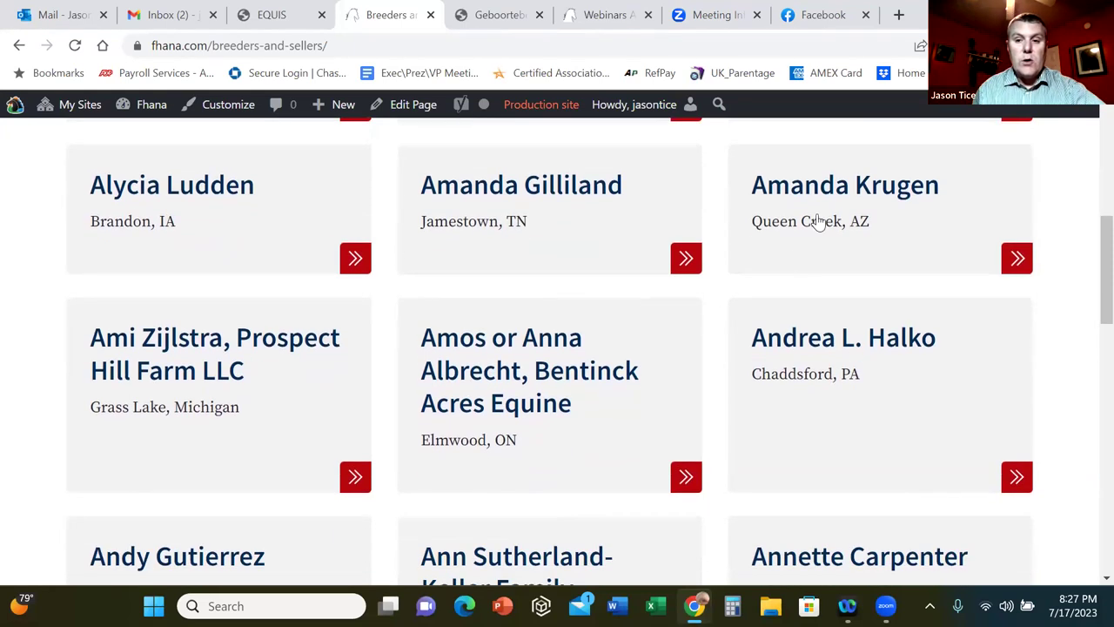
pyautogui.click(822, 186)
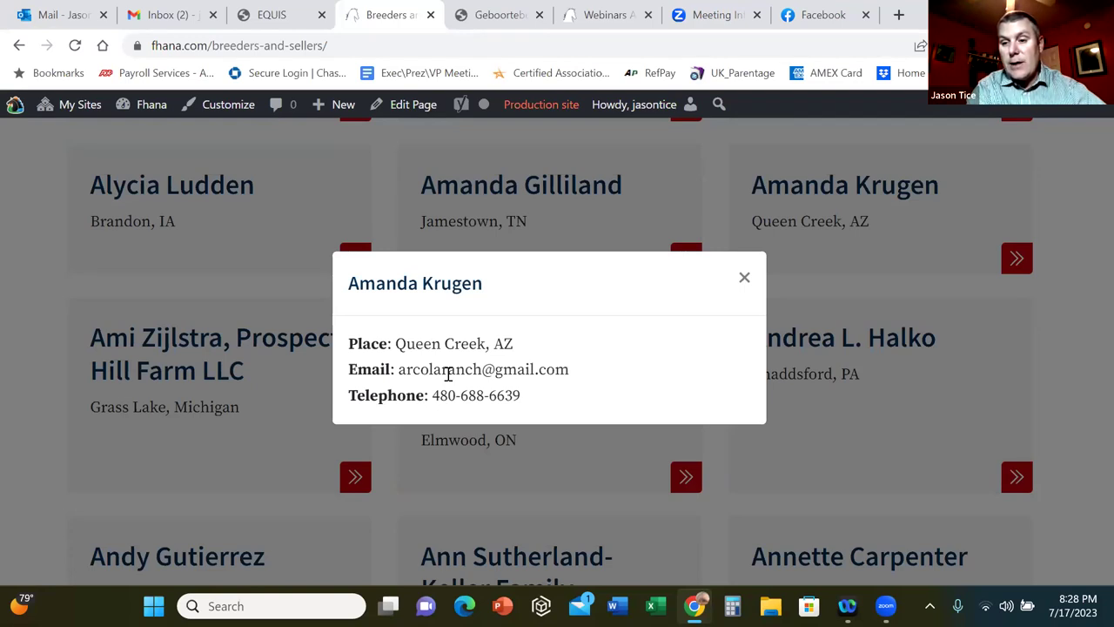
pyautogui.click(745, 277)
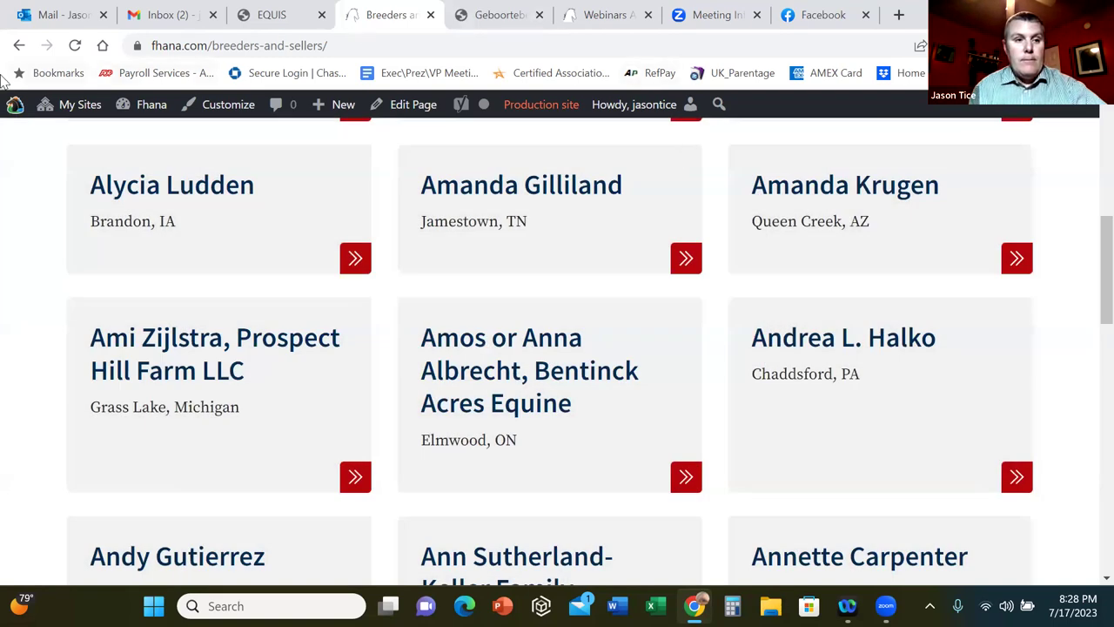
# Step: Go back to the member portal's home page and open the inbreeding coefficient calculation under Memberservice
pyautogui.click(19, 46)
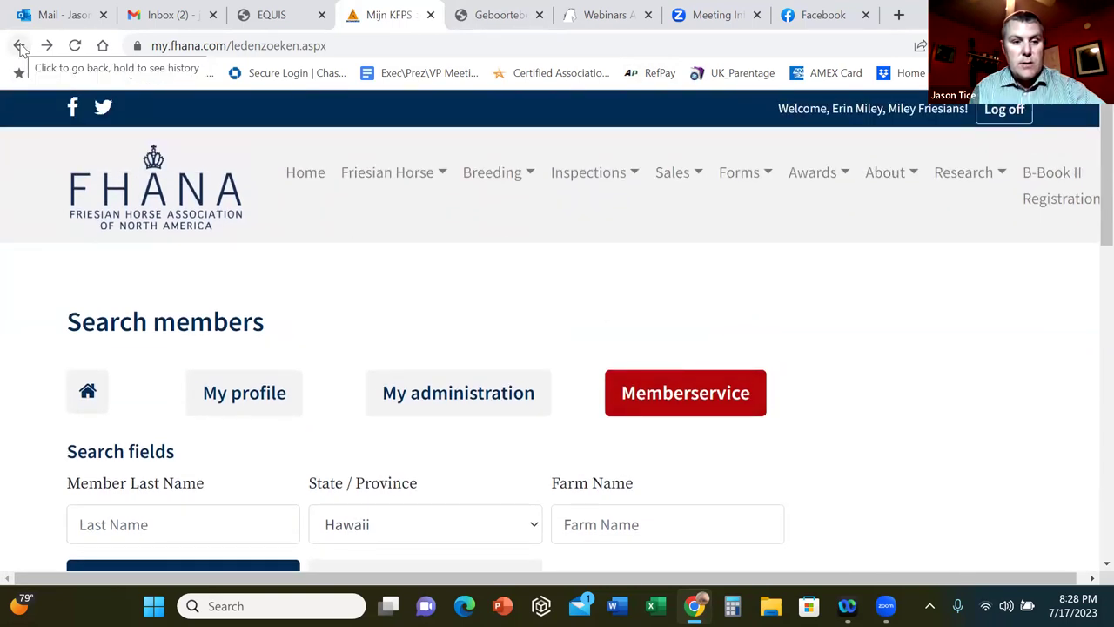
pyautogui.click(82, 388)
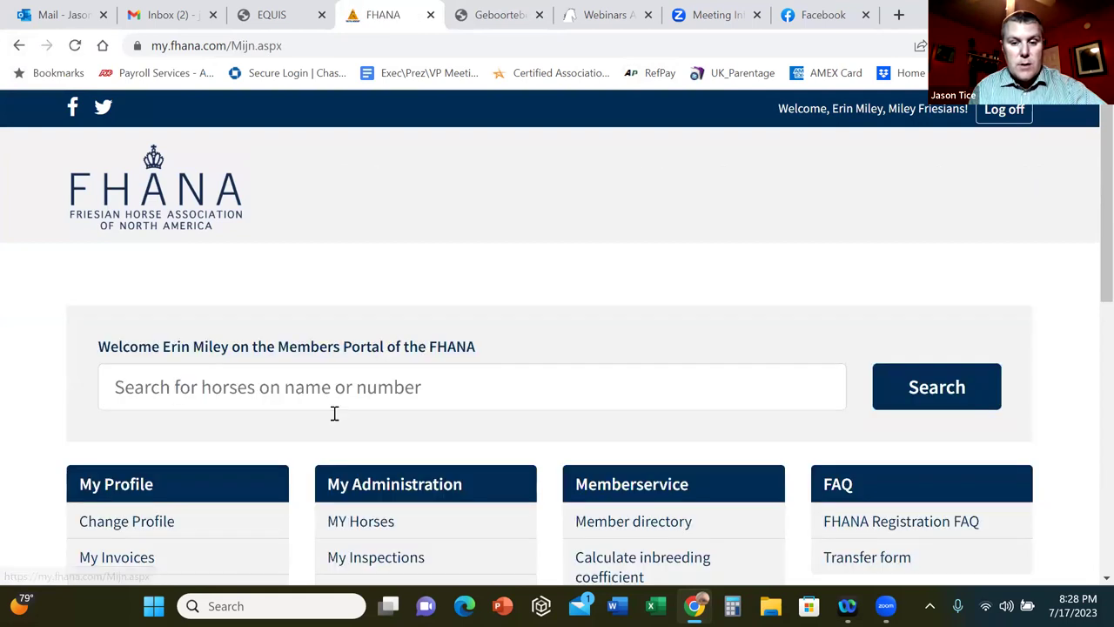
pyautogui.scroll(-3, 696, 365)
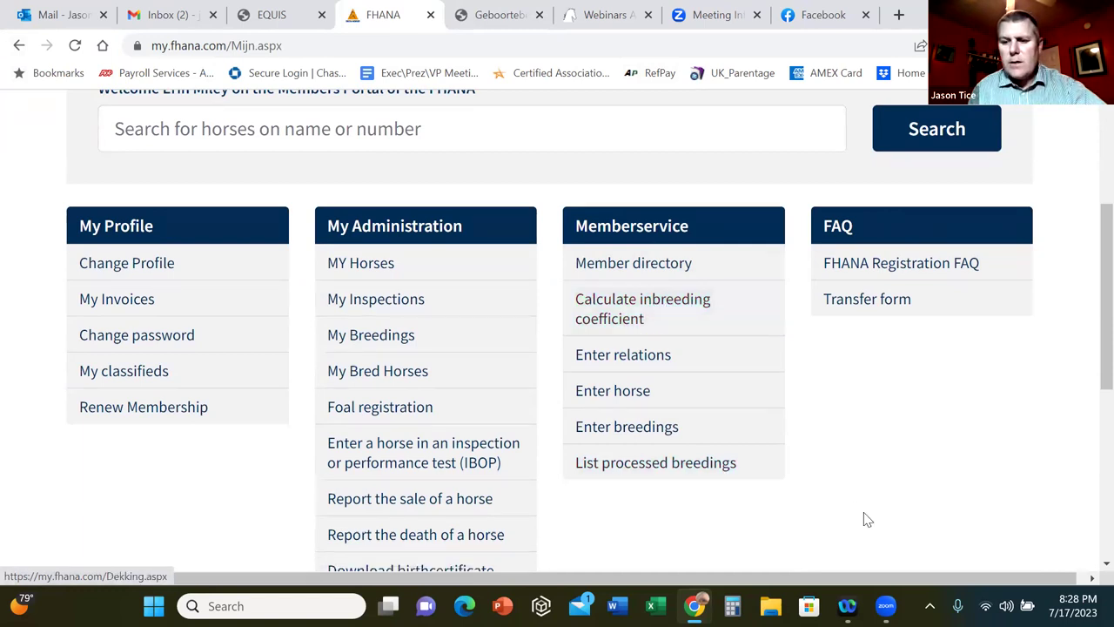
pyautogui.click(663, 313)
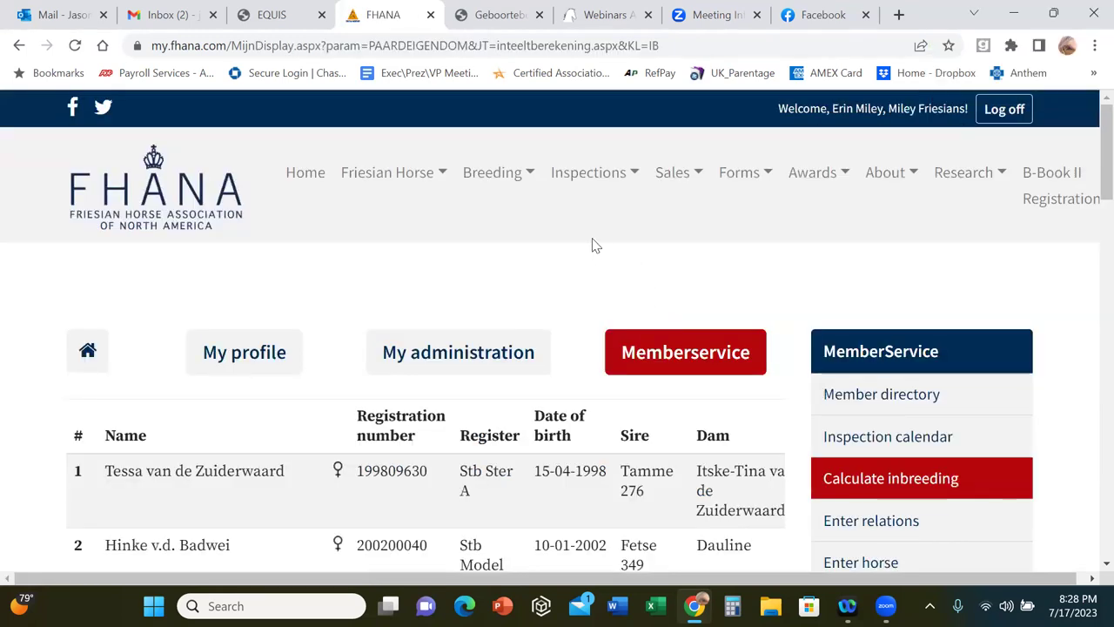
# Step: Select the mare Tessa van de Zuiderwaard for the inbreeding calculation, review the available stallions, and reopen her from the horse list
pyautogui.scroll(-1, 595, 241)
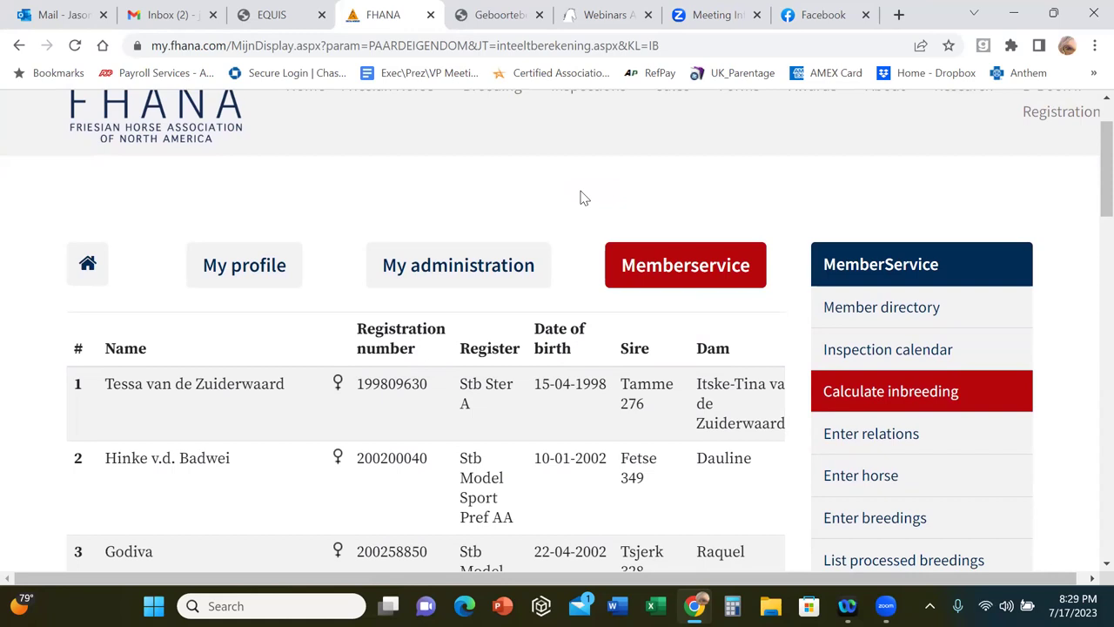
pyautogui.click(166, 404)
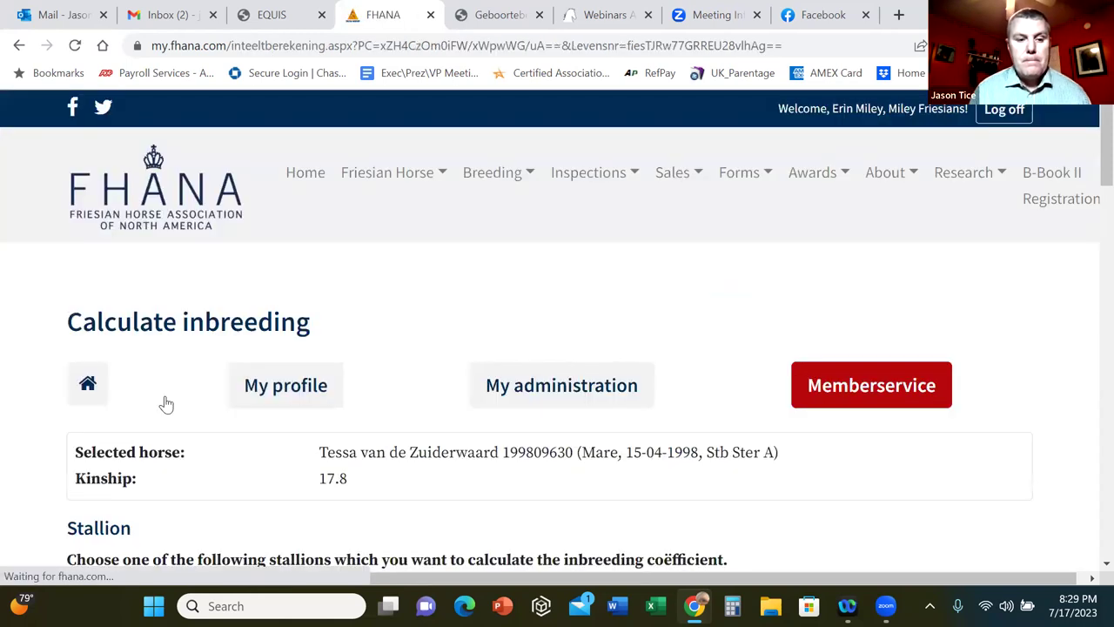
pyautogui.scroll(-1, 744, 307)
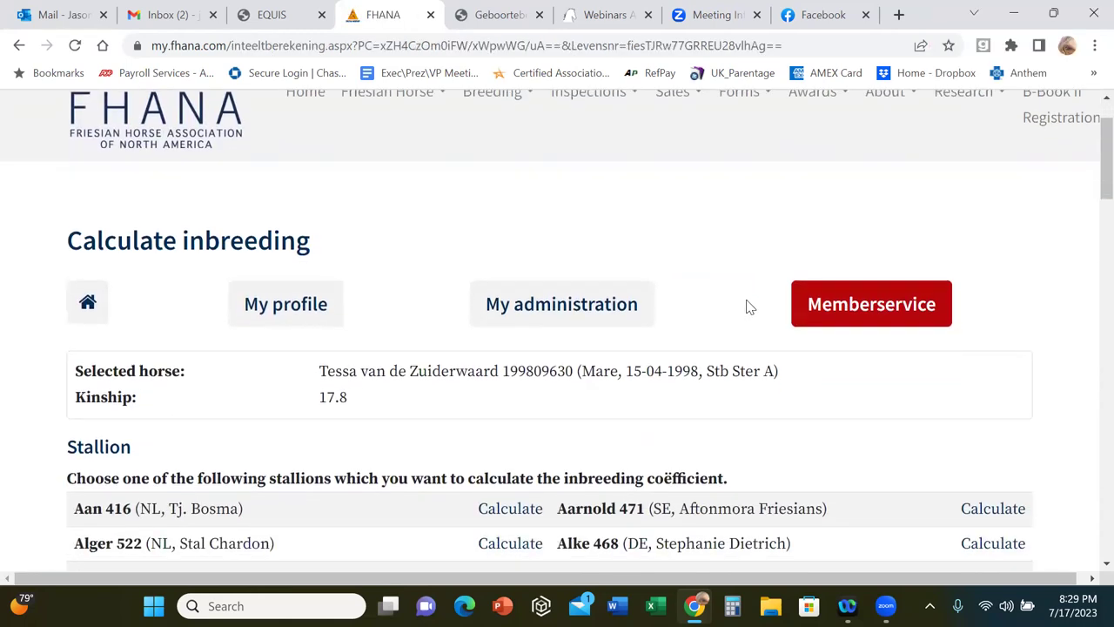
pyautogui.scroll(-2, 748, 305)
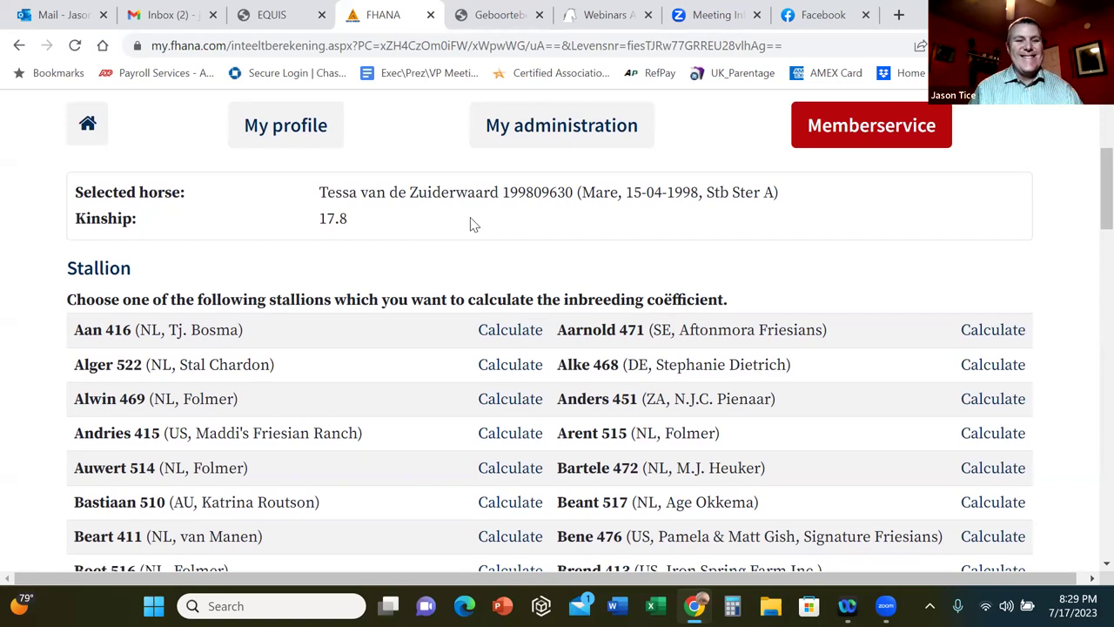
pyautogui.click(18, 50)
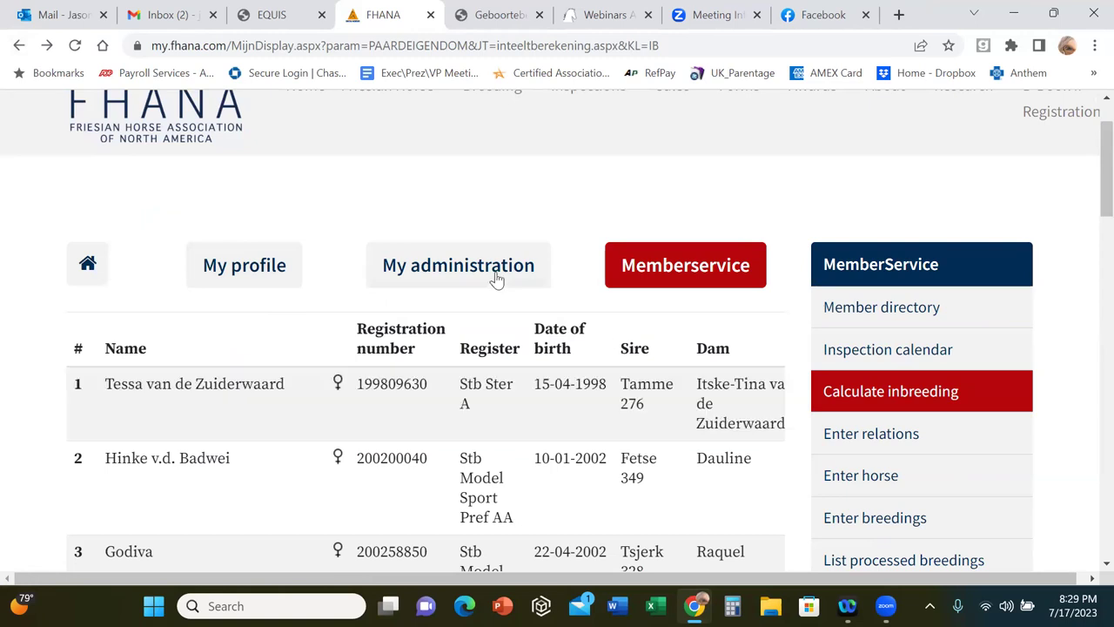
pyautogui.click(259, 395)
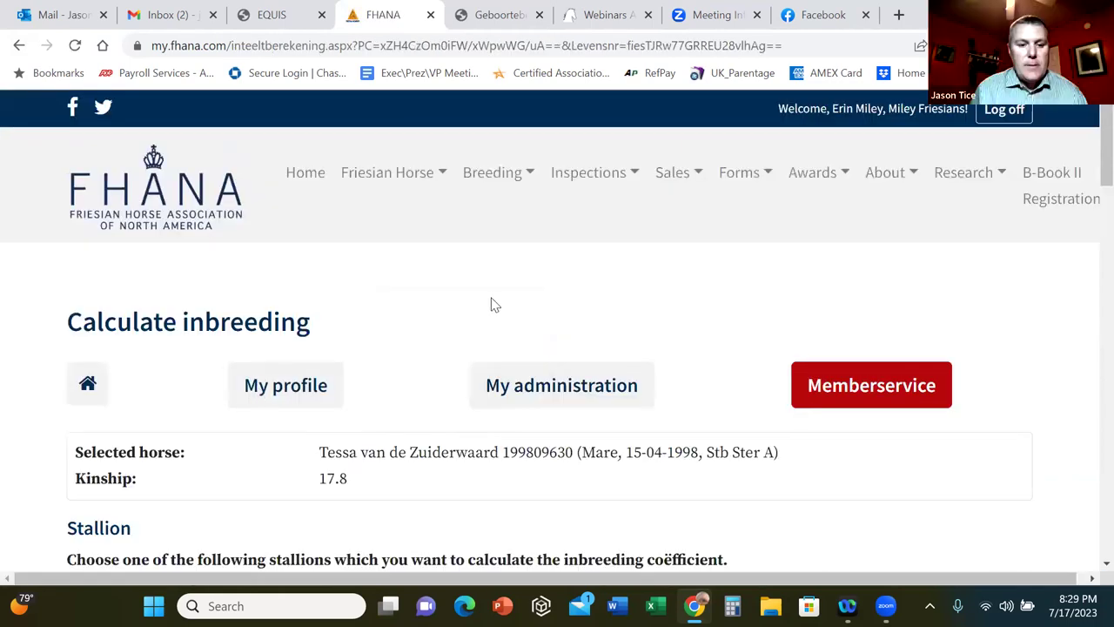
# Step: Calculate the inbreeding of Tessa van de Zuiderwaard with the stallion Norbert 444, and return to the stallion selection
pyautogui.scroll(-3, 460, 290)
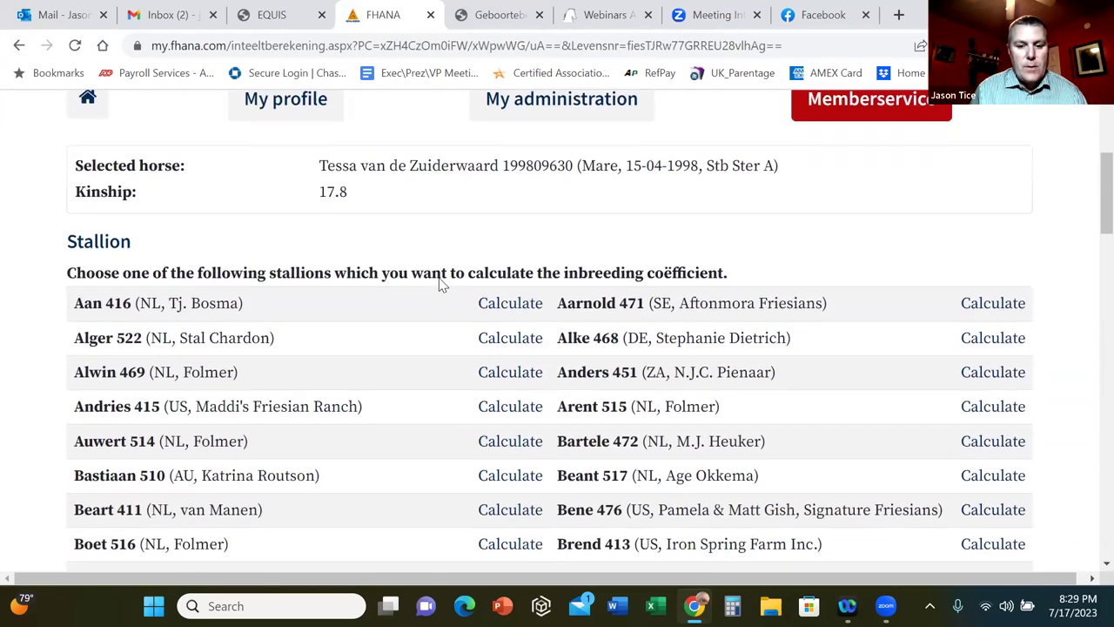
pyautogui.scroll(-6, 438, 280)
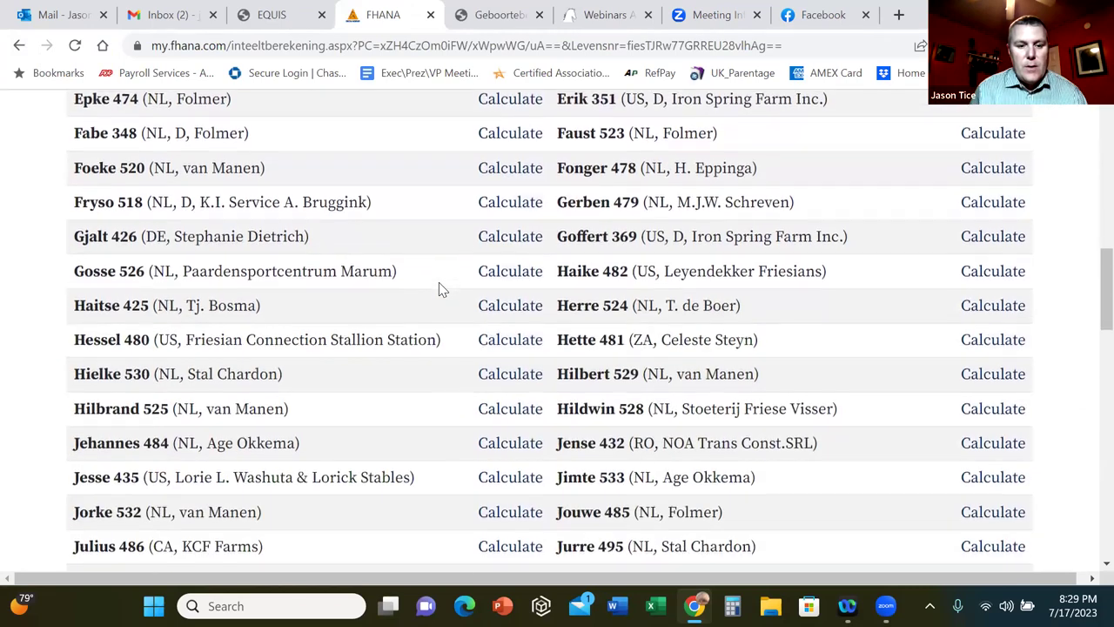
pyautogui.scroll(-1, 442, 310)
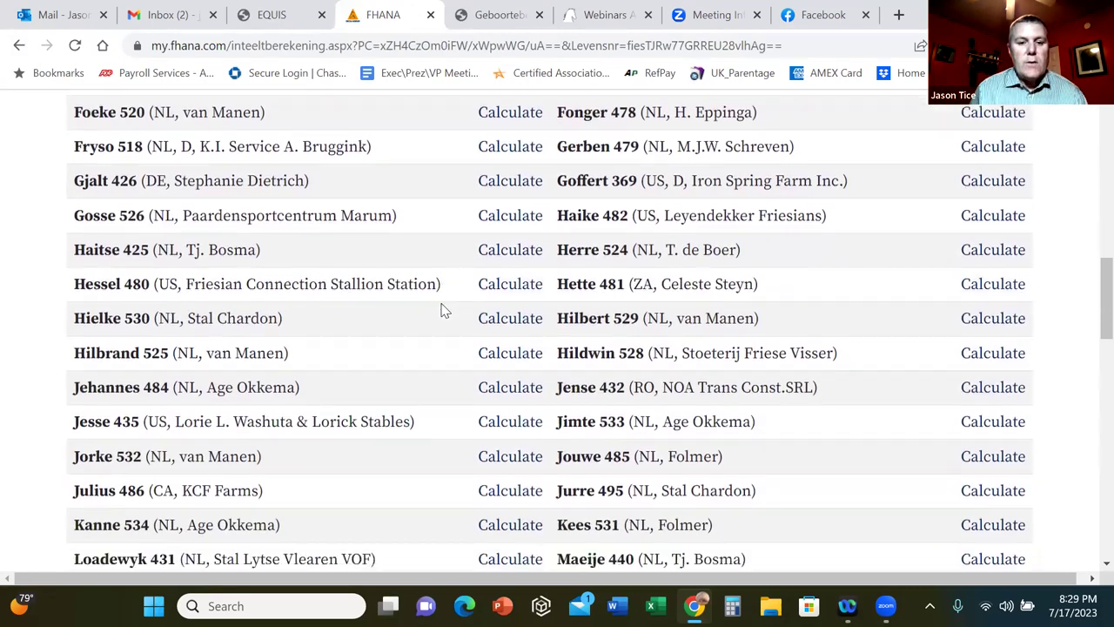
pyautogui.scroll(-1, 442, 311)
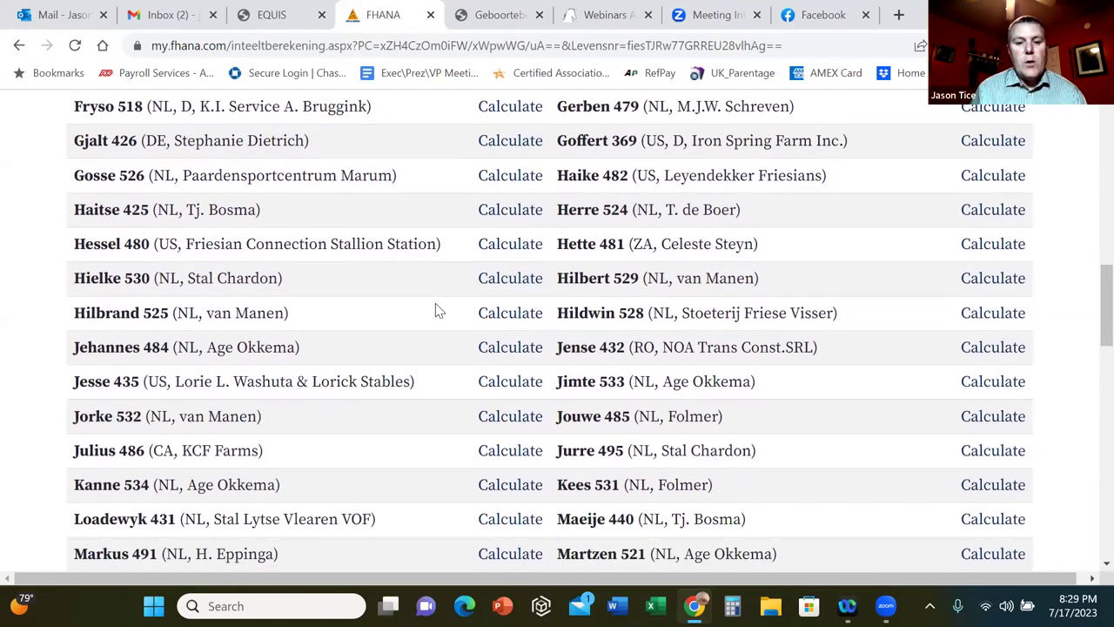
pyautogui.scroll(-2, 437, 311)
pyautogui.scroll(-2, 438, 311)
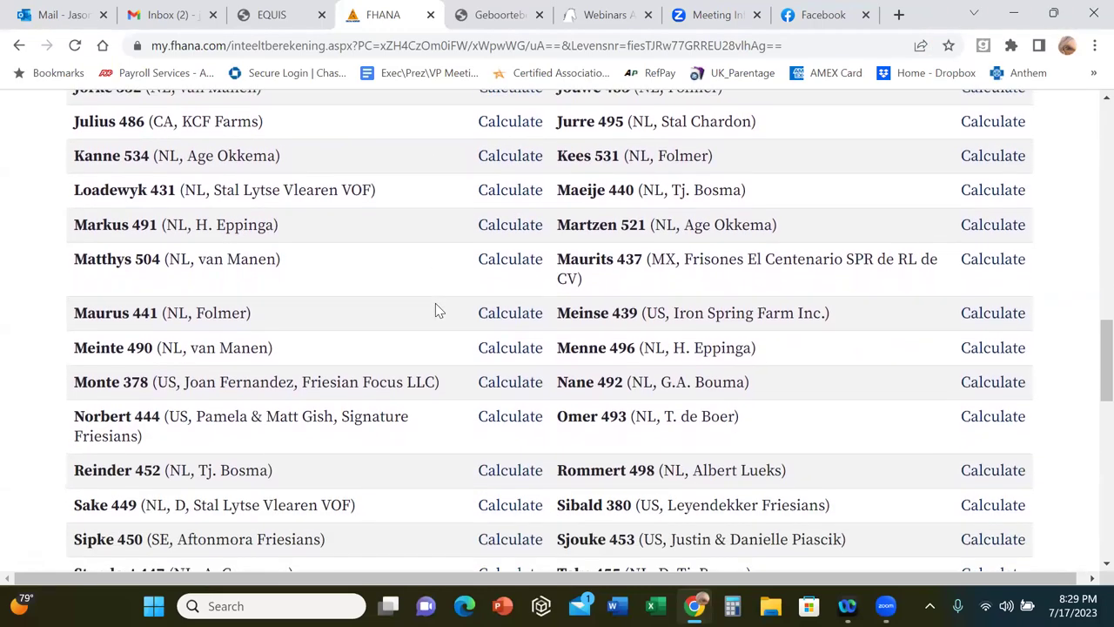
pyautogui.scroll(-1, 437, 310)
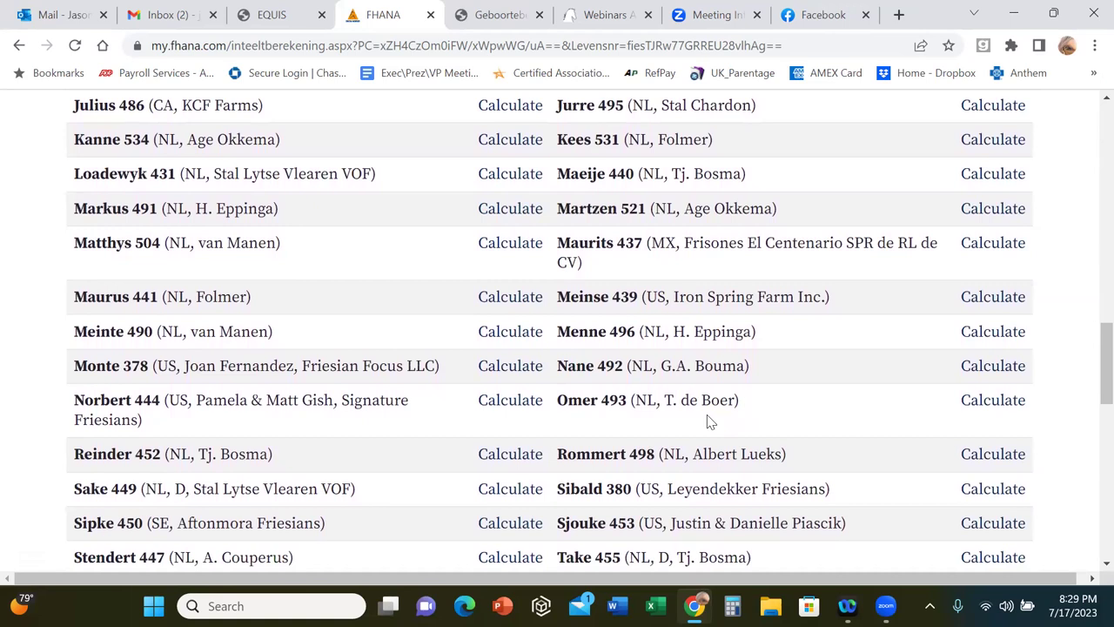
pyautogui.click(511, 402)
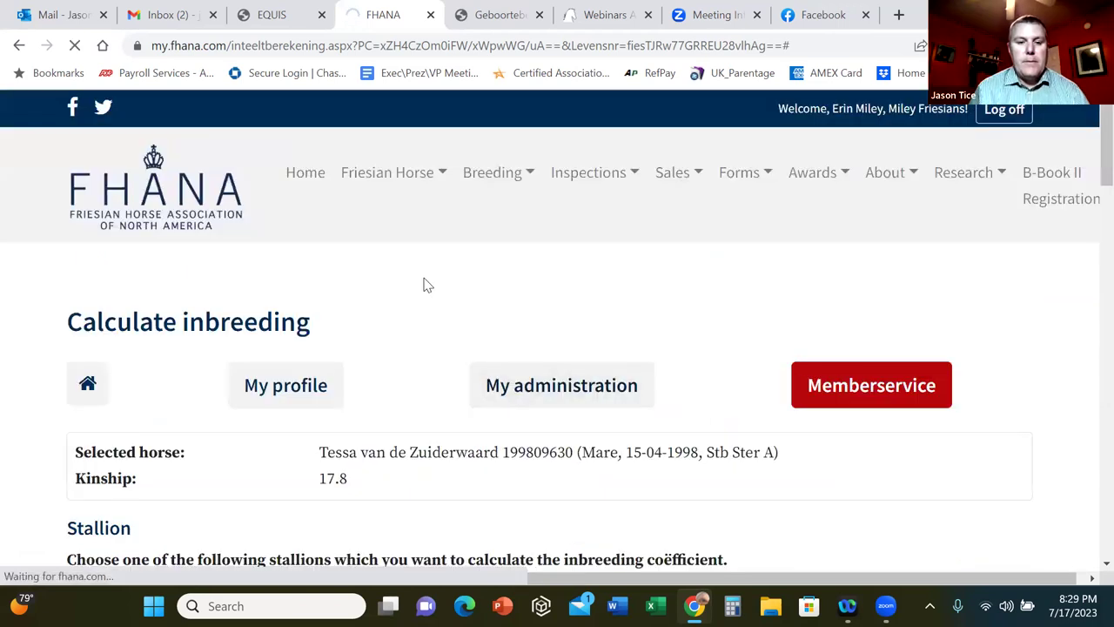
pyautogui.click(19, 45)
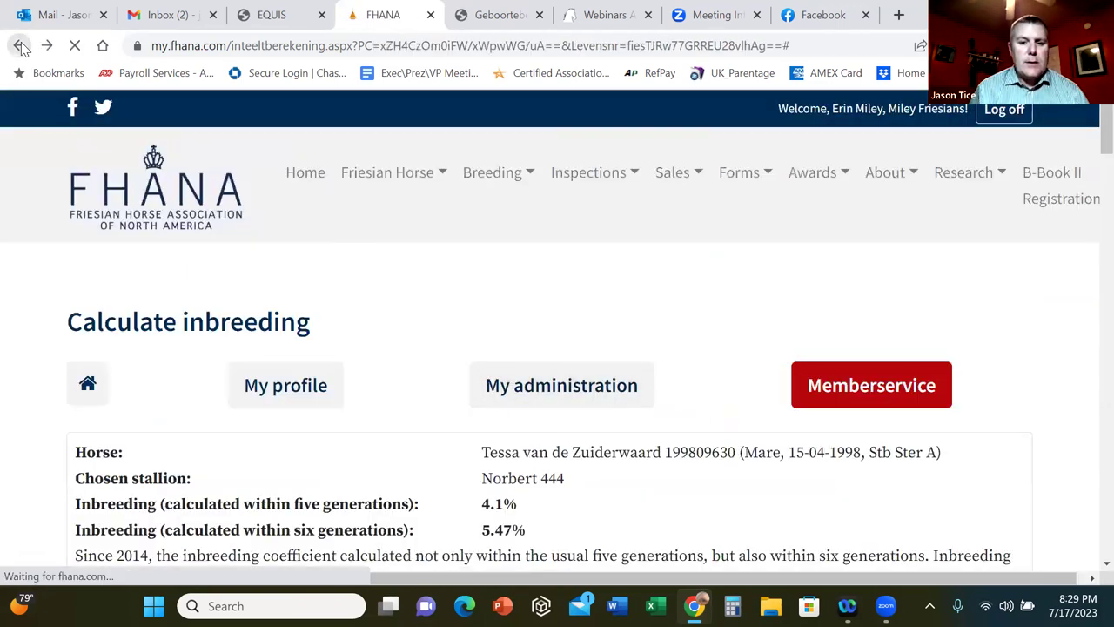
# Step: Calculate the inbreeding coefficient for Tessa van de Zuiderwaard with the stallion Omer 493
pyautogui.scroll(-7, 640, 414)
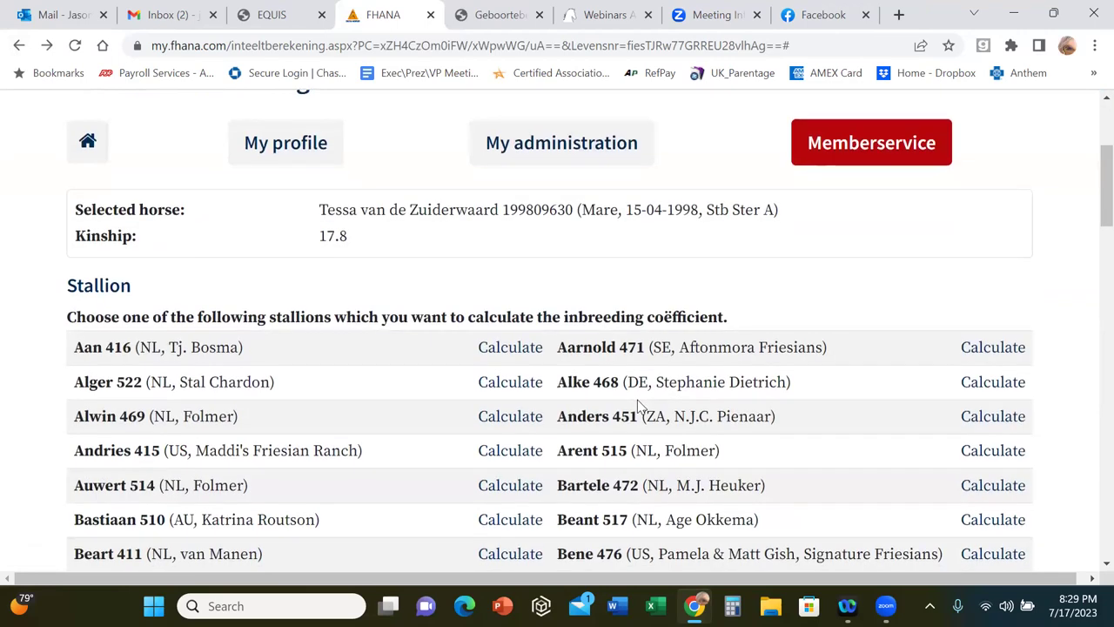
pyautogui.scroll(-5, 639, 406)
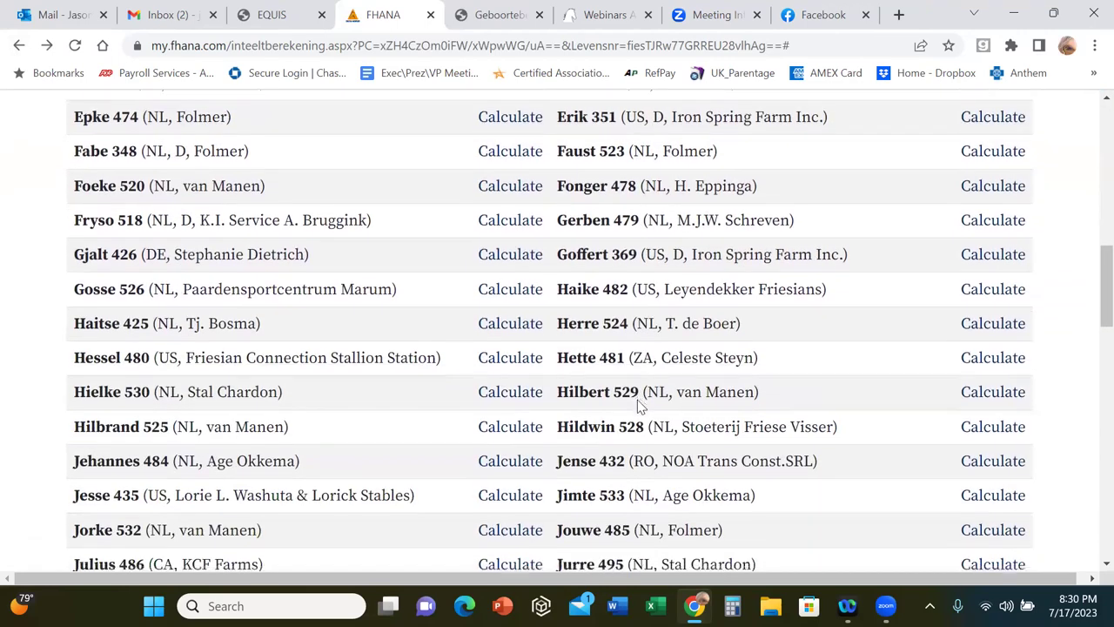
pyautogui.scroll(-3, 640, 406)
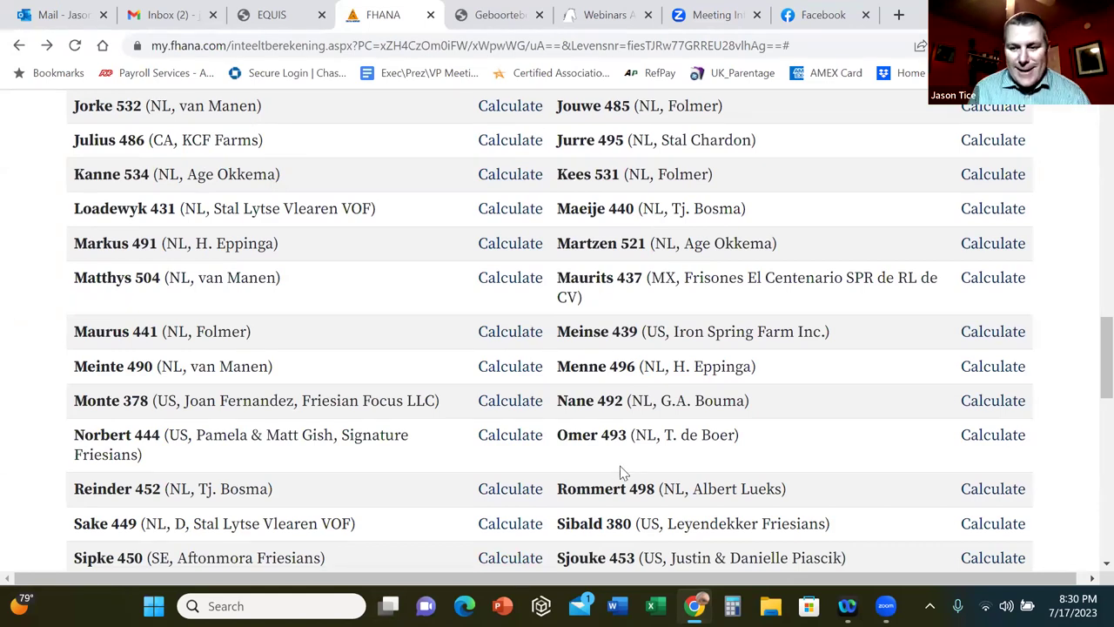
pyautogui.click(992, 435)
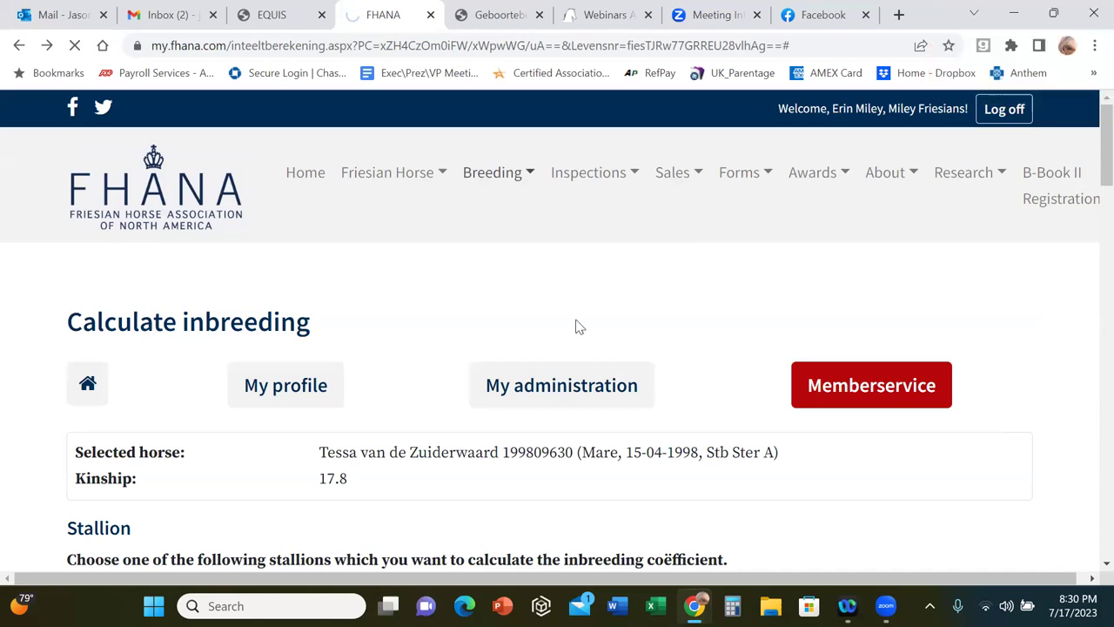
# Step: Examine the Omer 493 pairing's inbreeding percentages, kinship, estimated breeding values and genetic risk note, and both parents' pedigrees
pyautogui.scroll(-1, 684, 351)
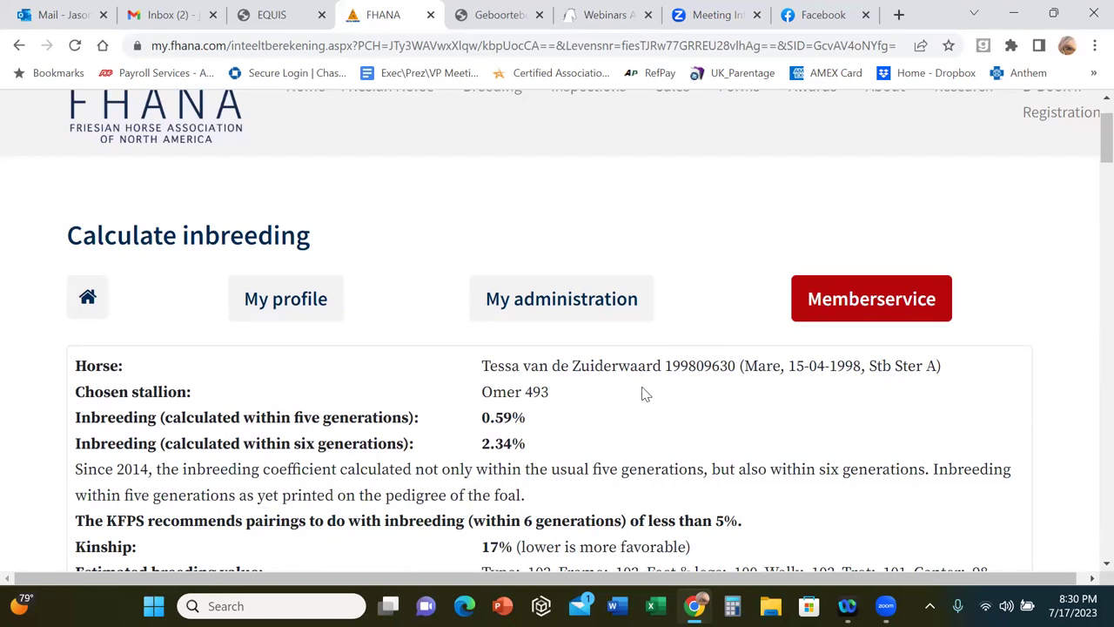
pyautogui.scroll(-1, 645, 395)
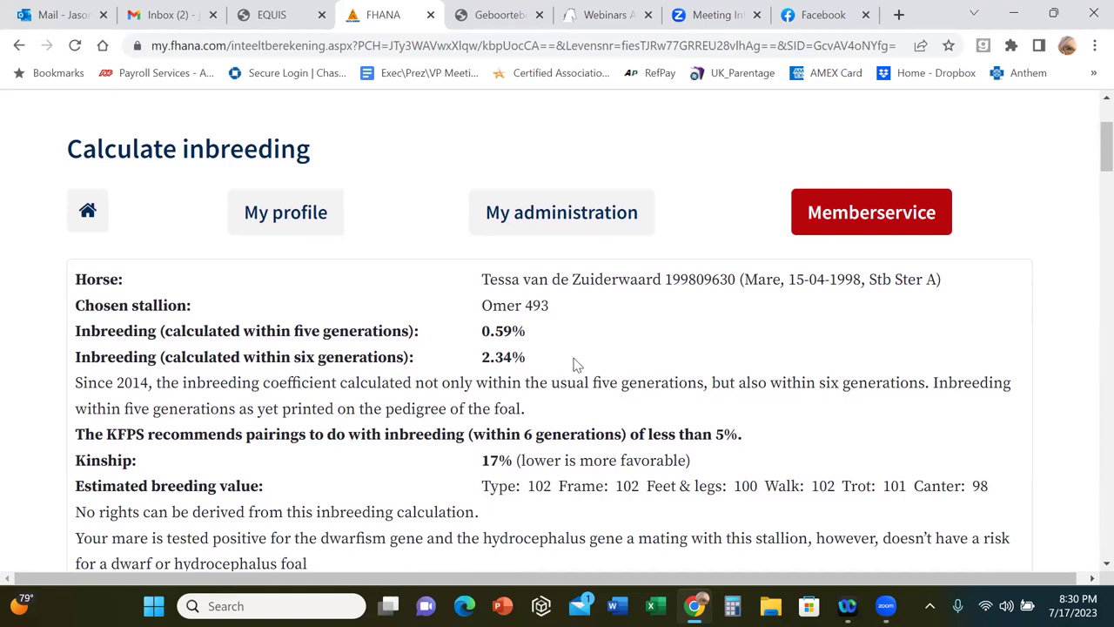
pyautogui.scroll(-1, 770, 405)
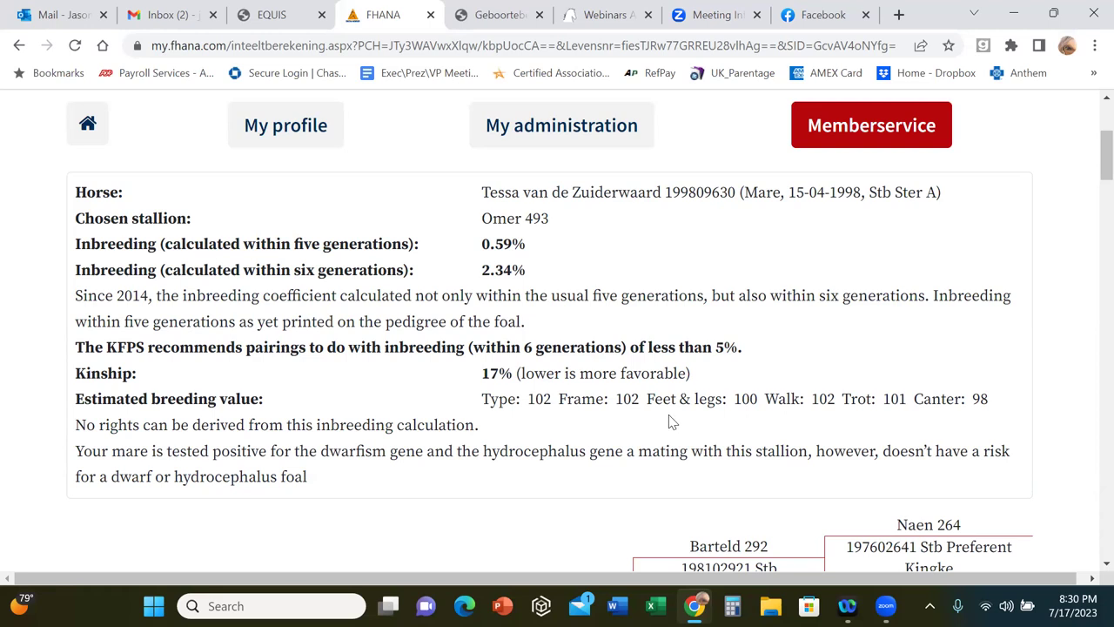
pyautogui.scroll(-1, 668, 422)
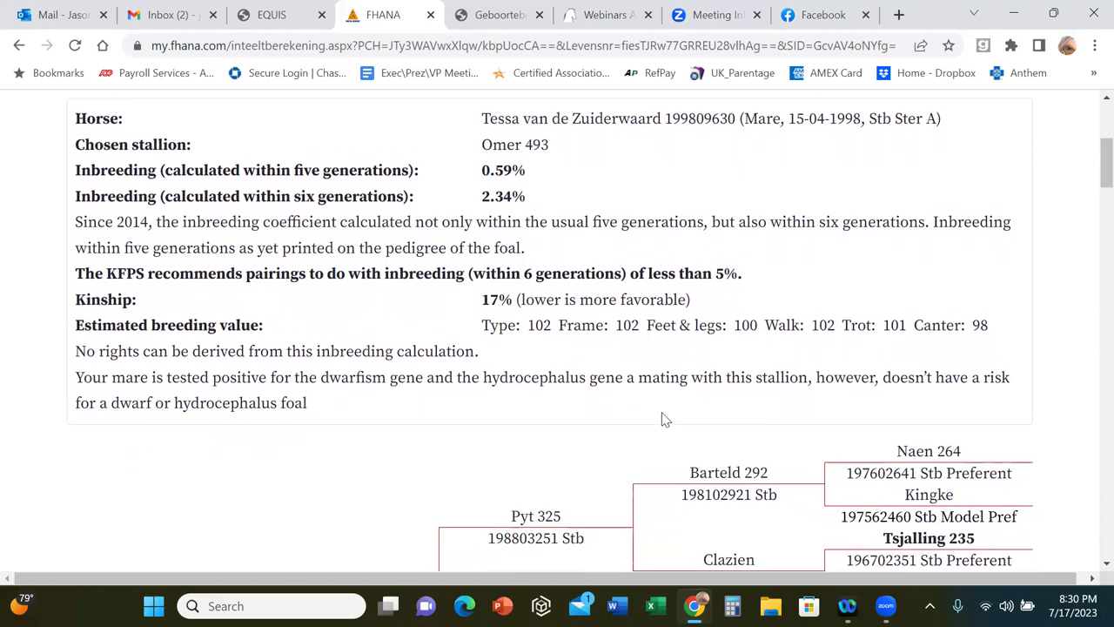
pyautogui.scroll(1, 662, 420)
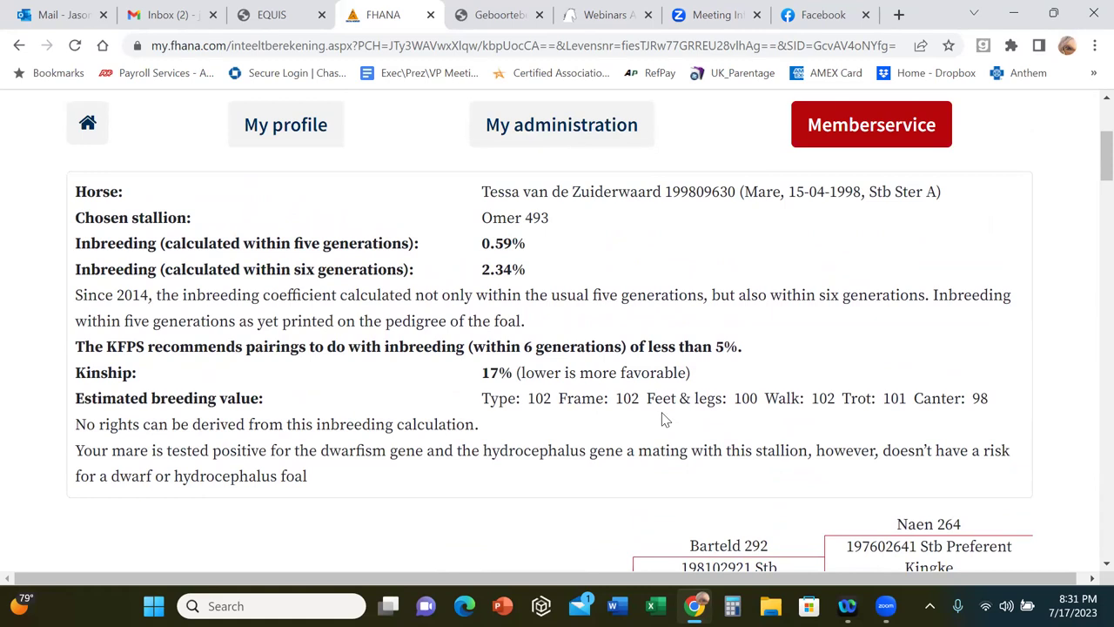
pyautogui.scroll(-4, 662, 420)
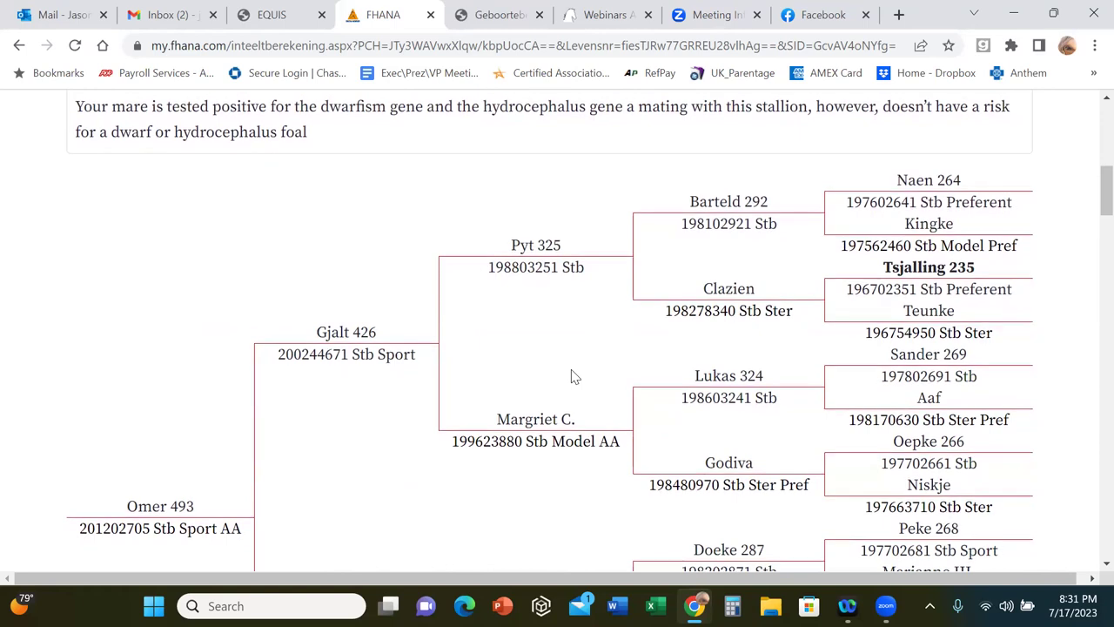
pyautogui.scroll(1, 573, 376)
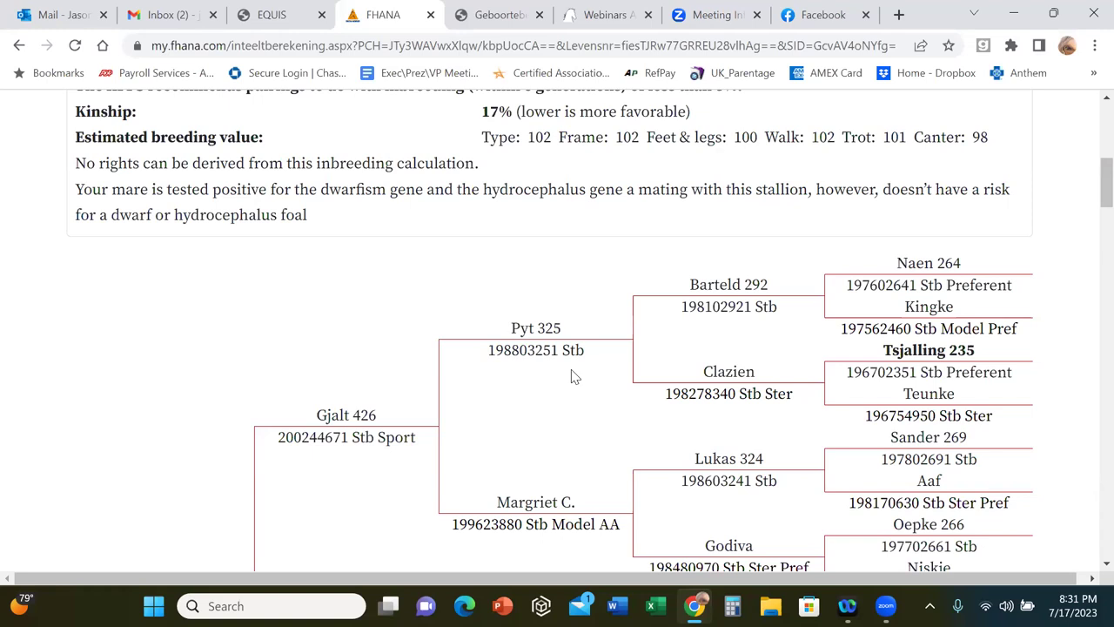
pyautogui.scroll(-2, 561, 372)
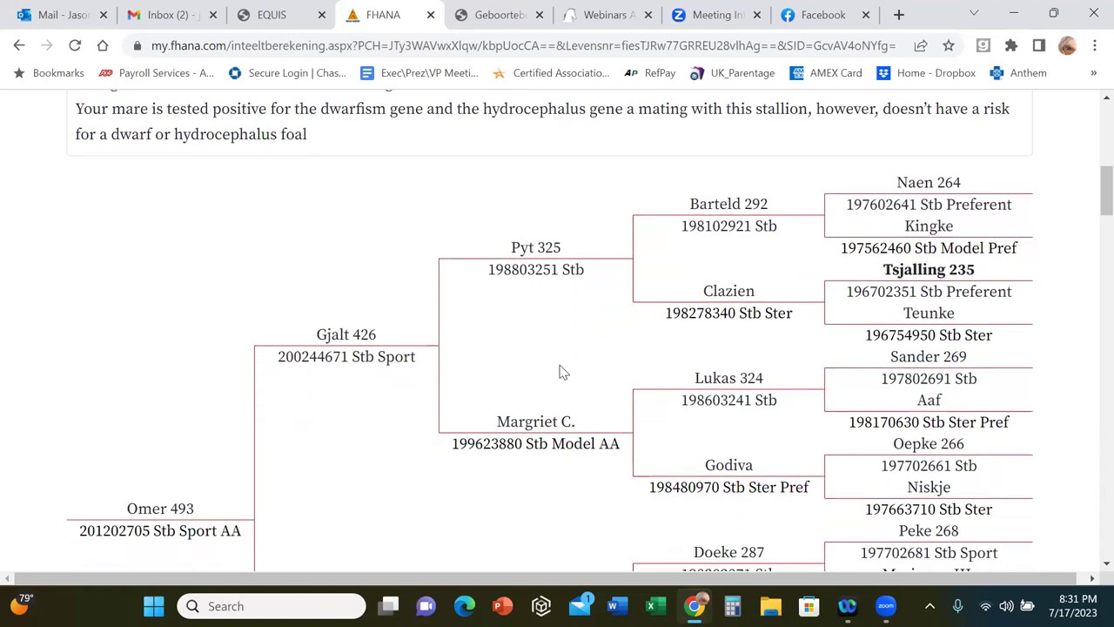
pyautogui.scroll(-1, 557, 366)
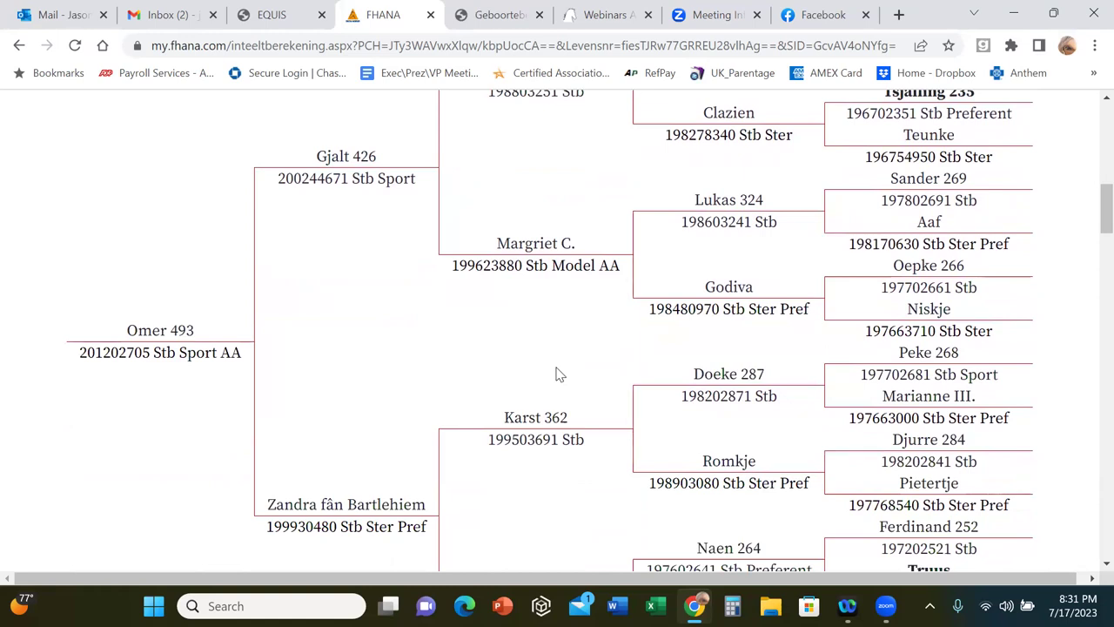
pyautogui.scroll(-3, 557, 373)
pyautogui.scroll(-5, 558, 374)
pyautogui.scroll(-2, 559, 374)
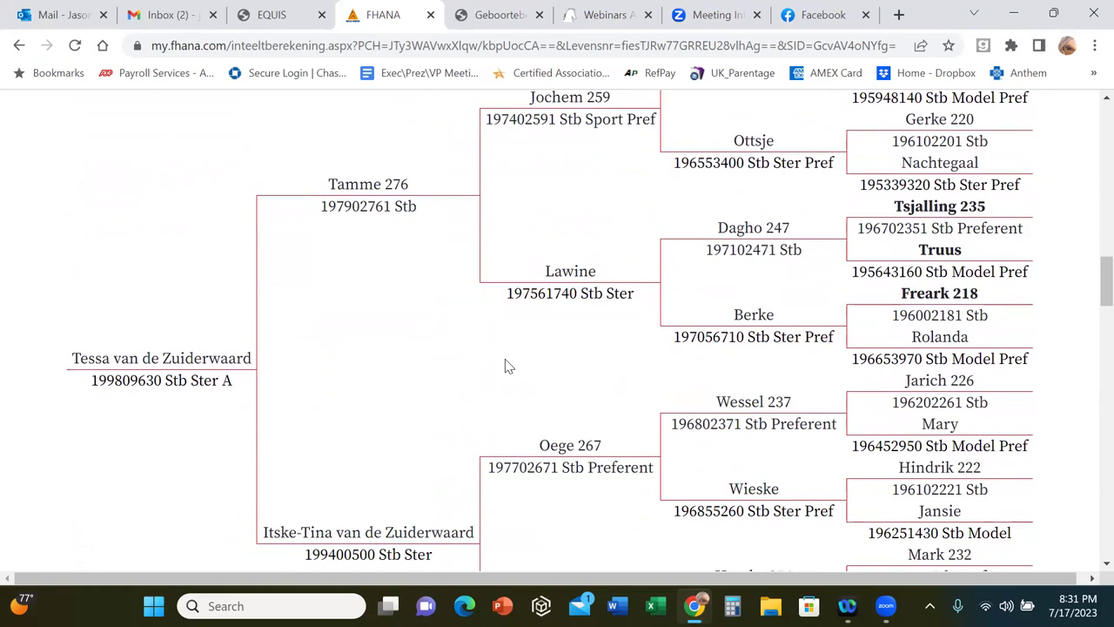
pyautogui.scroll(-5, 508, 365)
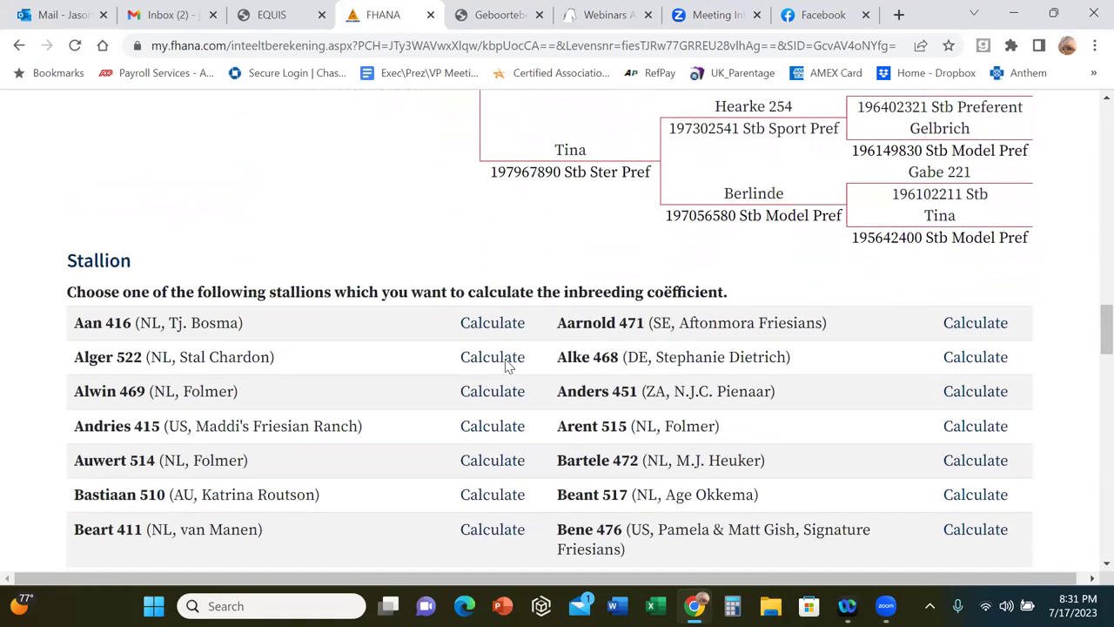
# Step: Look through the stallions available for another calculation below the result, and recheck the pedigrees for shared ancestors
pyautogui.scroll(-2, 507, 365)
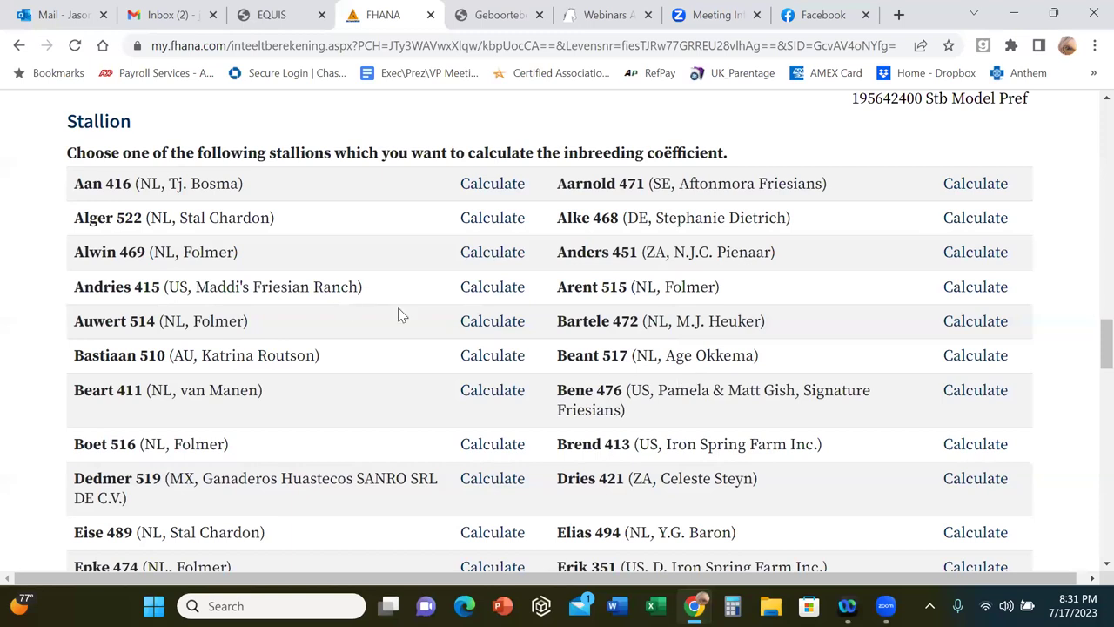
pyautogui.scroll(-2, 396, 315)
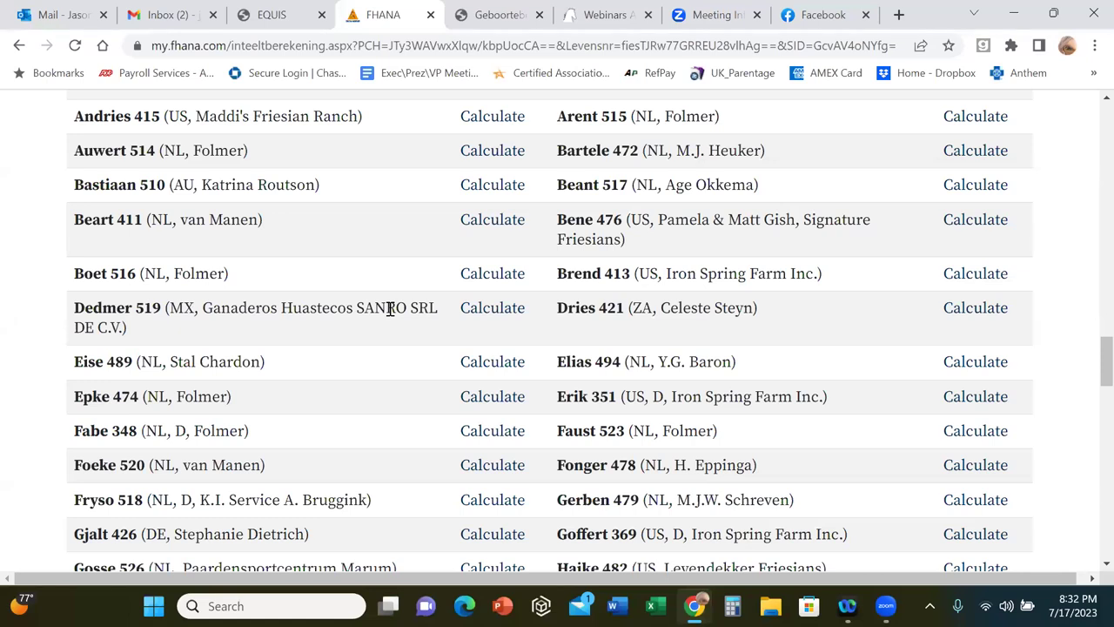
pyautogui.scroll(-1, 396, 313)
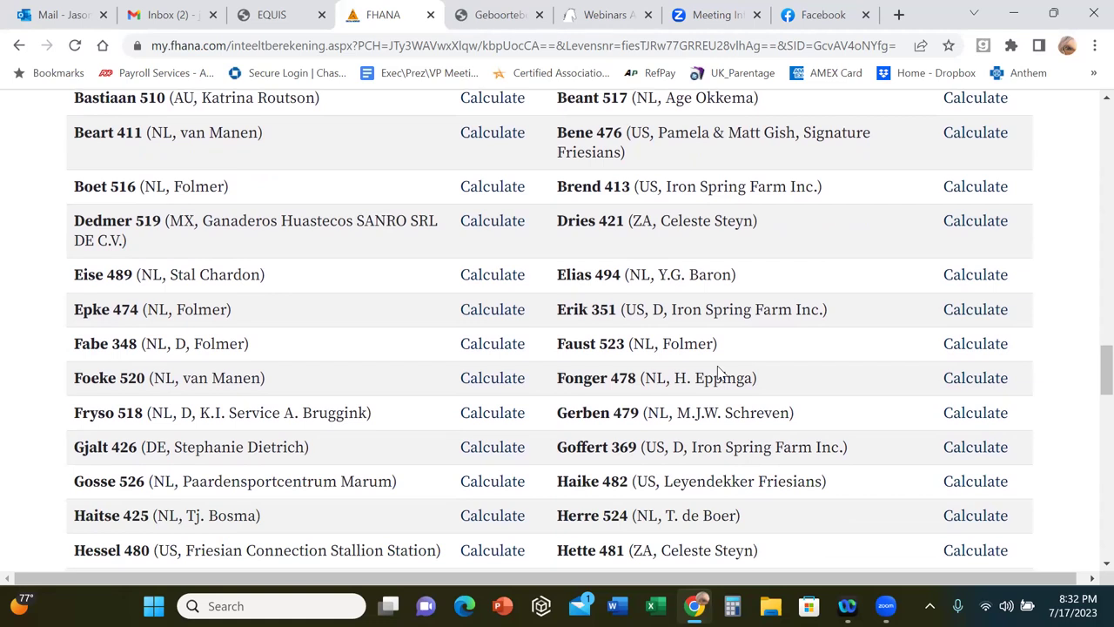
pyautogui.scroll(-1, 718, 373)
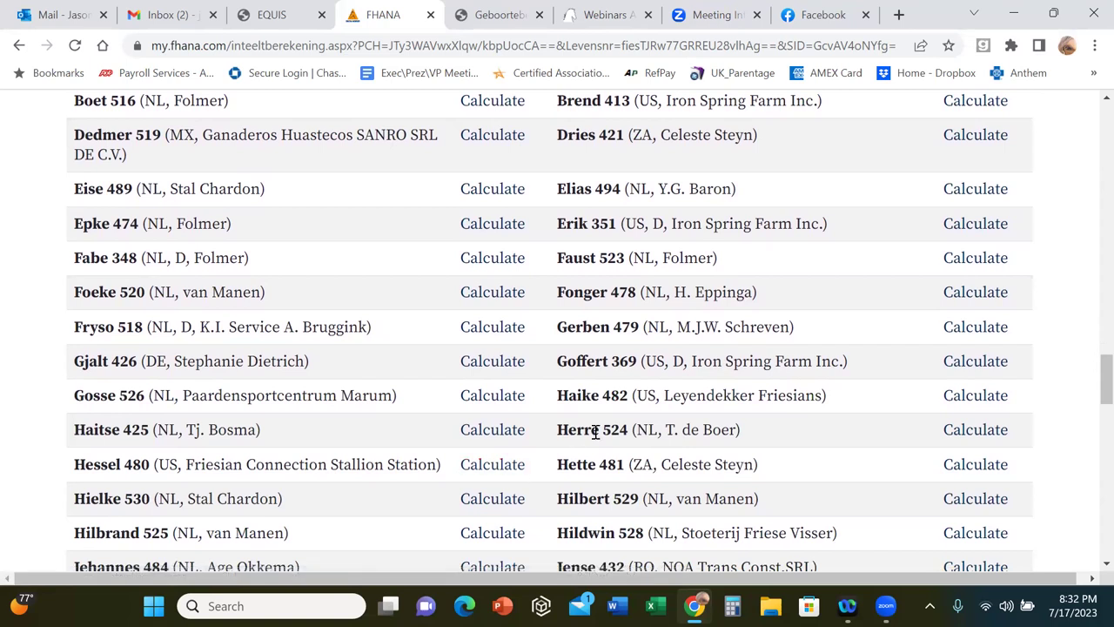
pyautogui.scroll(15, 606, 424)
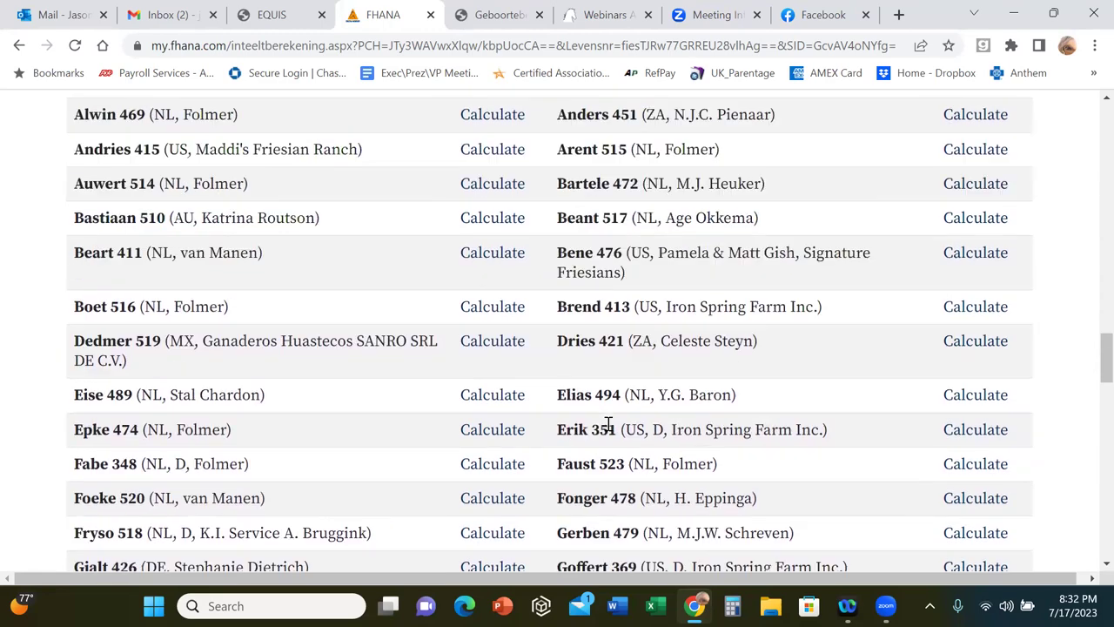
pyautogui.scroll(6, 606, 425)
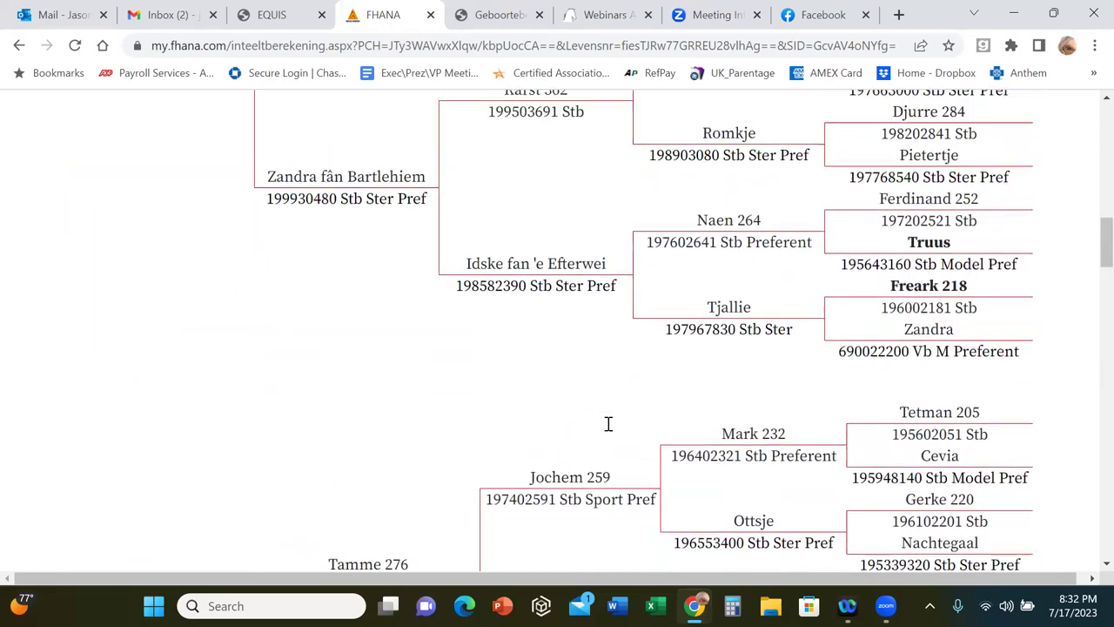
pyautogui.scroll(-2, 609, 430)
pyautogui.scroll(-12, 609, 430)
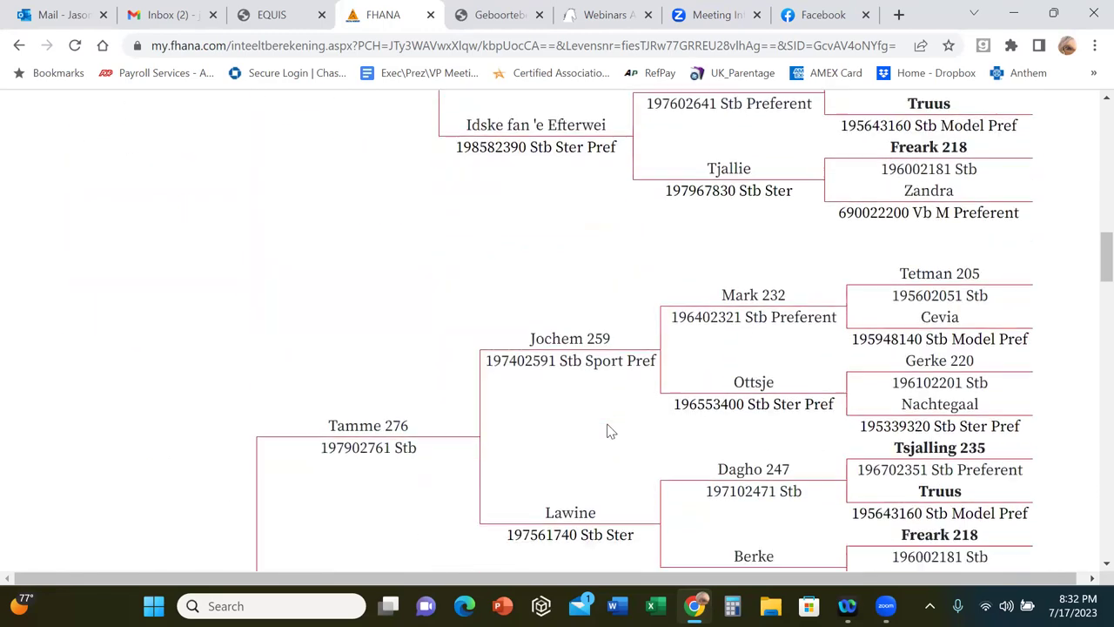
pyautogui.scroll(-1, 609, 429)
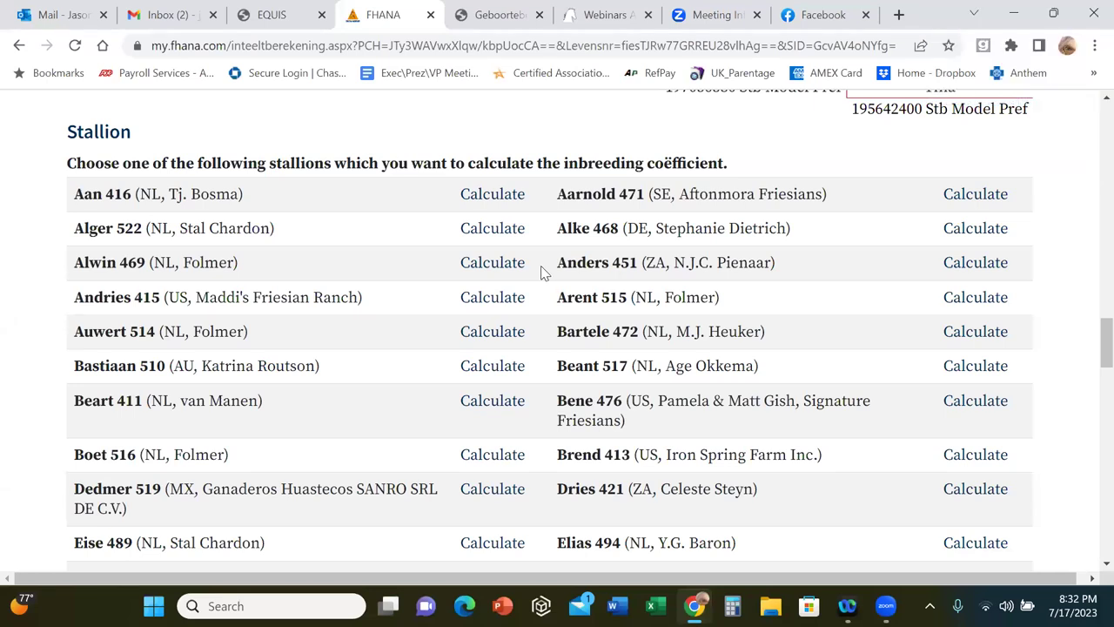
pyautogui.scroll(6, 540, 273)
pyautogui.scroll(3, 538, 239)
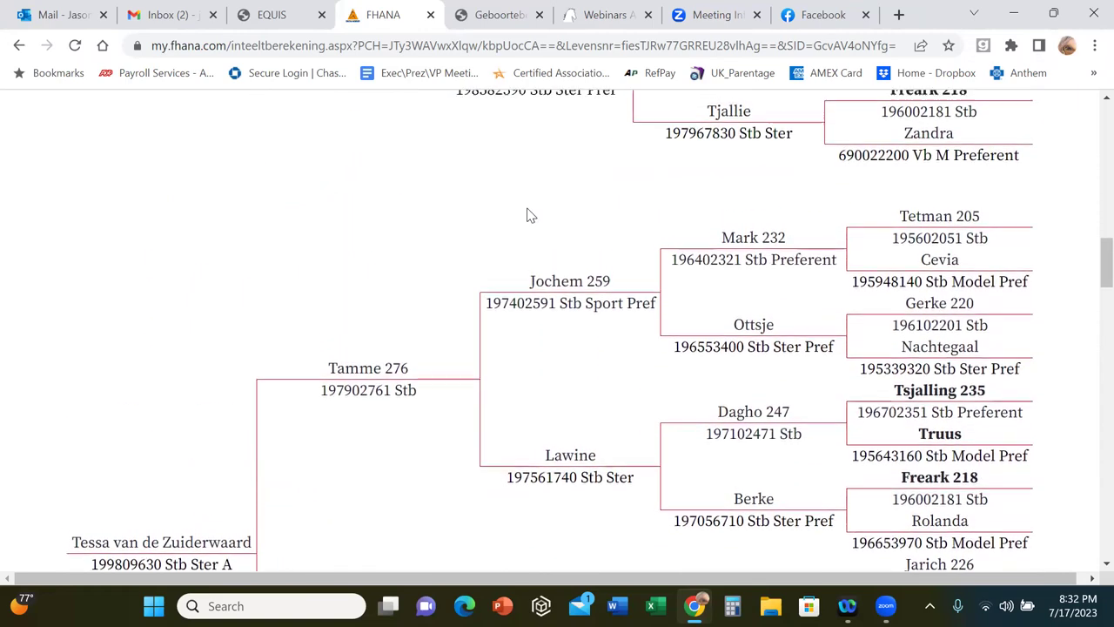
# Step: Return to the member portal's home page and open the My Horses list under My Administration
pyautogui.scroll(12, 529, 215)
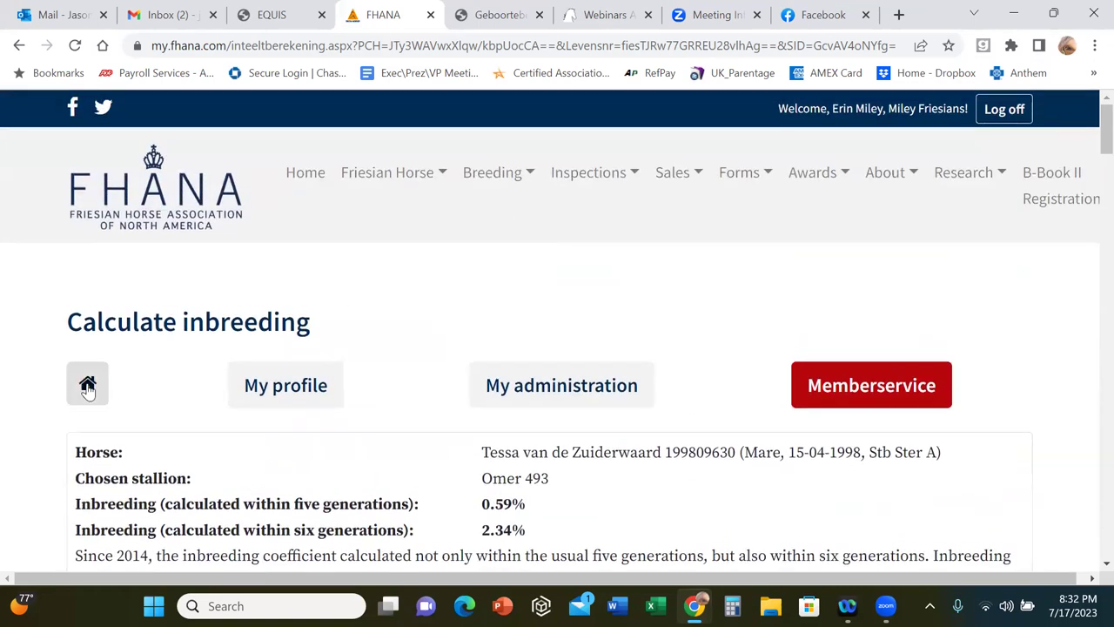
pyautogui.click(87, 385)
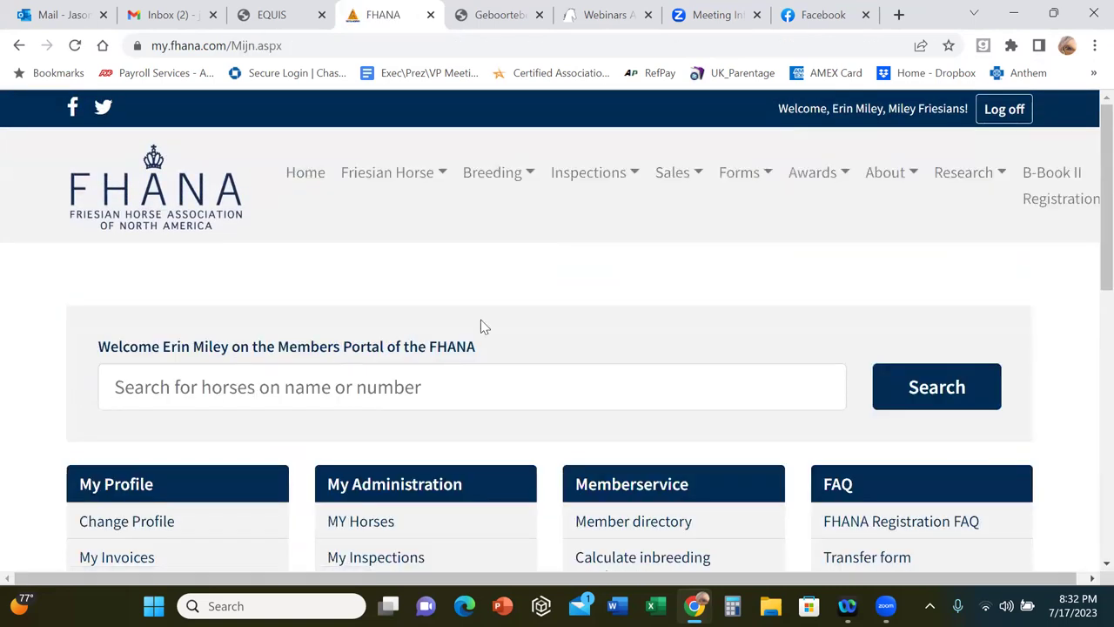
pyautogui.scroll(-4, 481, 319)
pyautogui.click(372, 178)
pyautogui.scroll(-2, 316, 343)
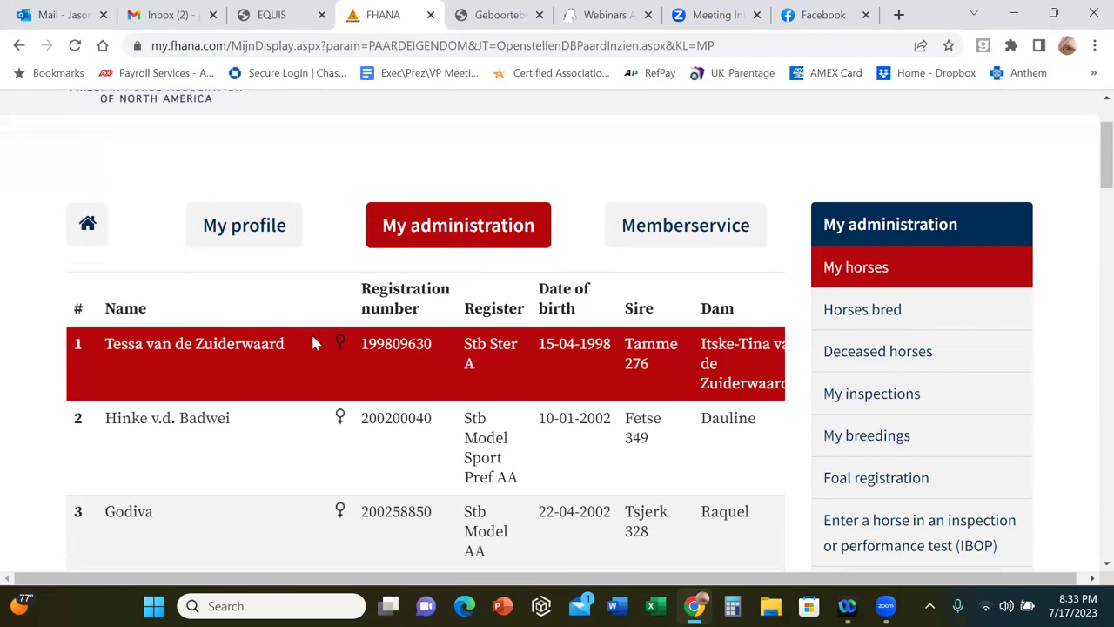
# Step: Open the record of Tessa van de Zuiderwaard from the horse list and look through its general information, markings and pedigree
pyautogui.click(252, 323)
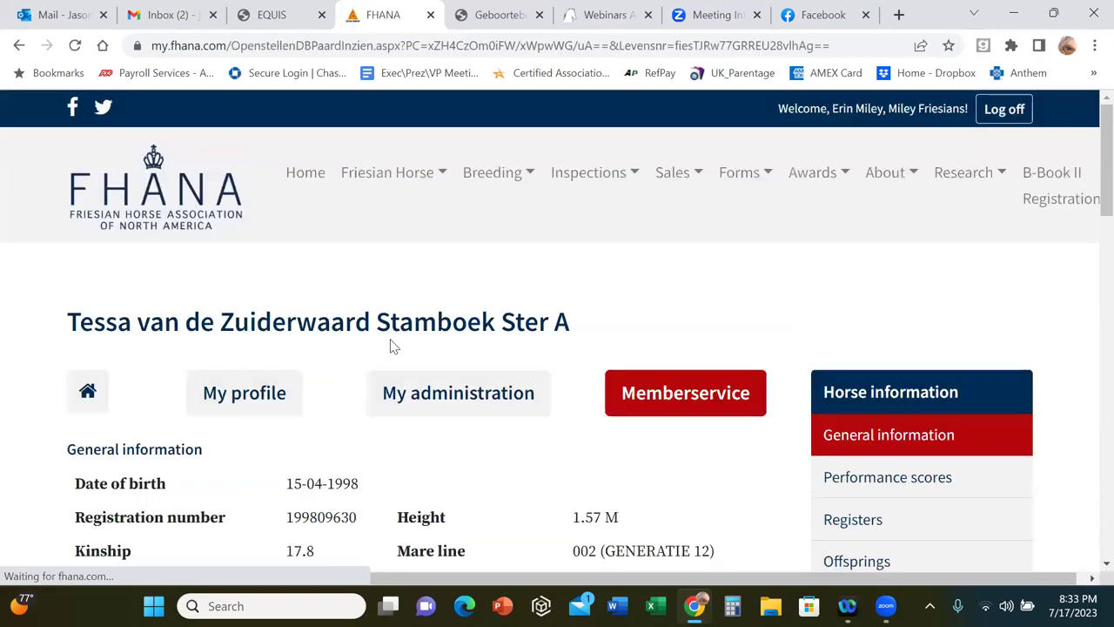
pyautogui.scroll(-6, 480, 288)
pyautogui.scroll(-12, 490, 301)
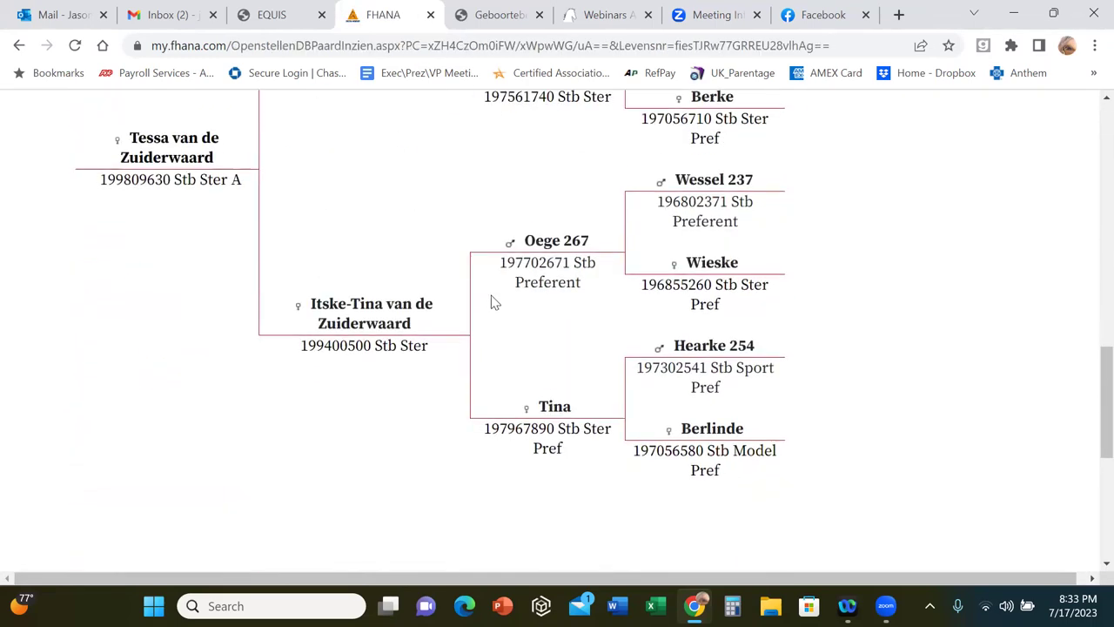
pyautogui.scroll(5, 495, 304)
pyautogui.scroll(6, 494, 305)
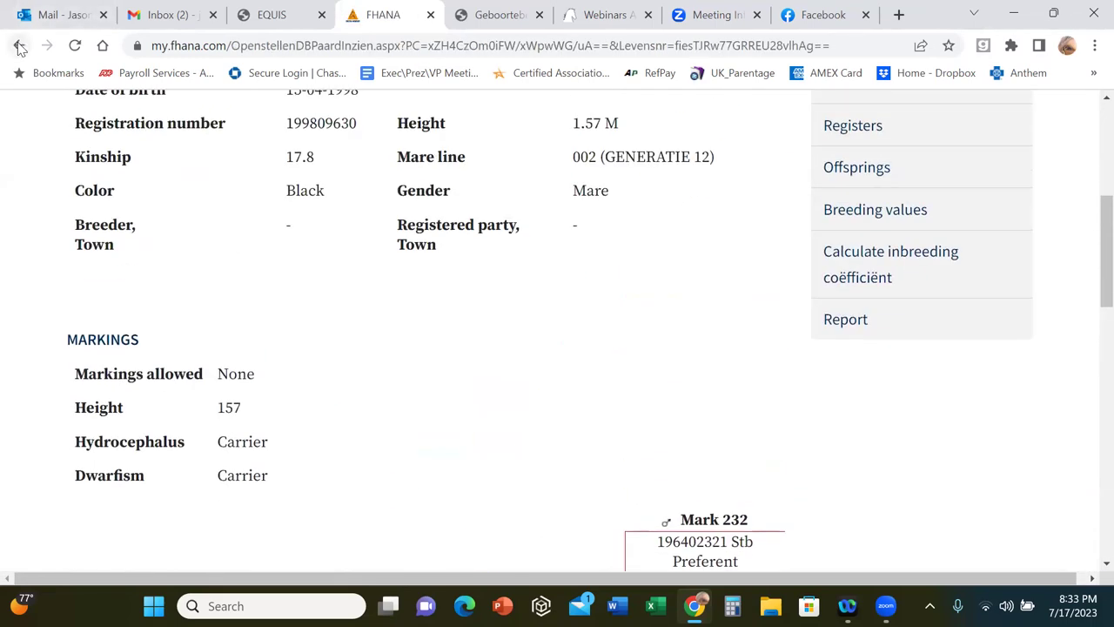
# Step: Return to the member portal's home page and open the My Inspections list under My Administration
pyautogui.click(19, 45)
pyautogui.click(87, 177)
pyautogui.scroll(-2, 539, 326)
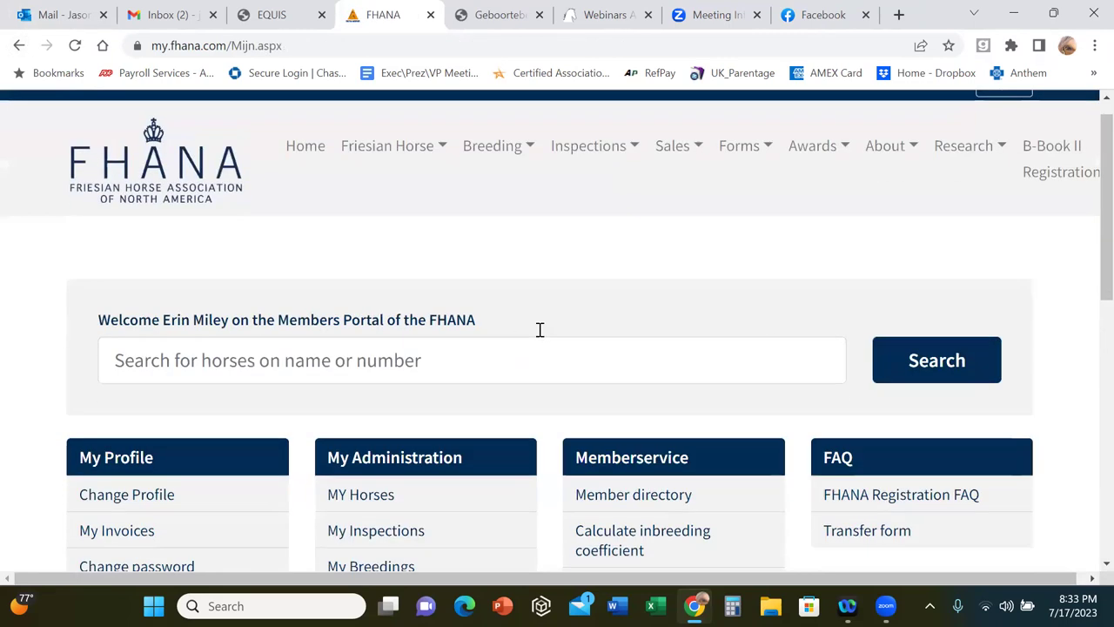
pyautogui.scroll(-2, 536, 338)
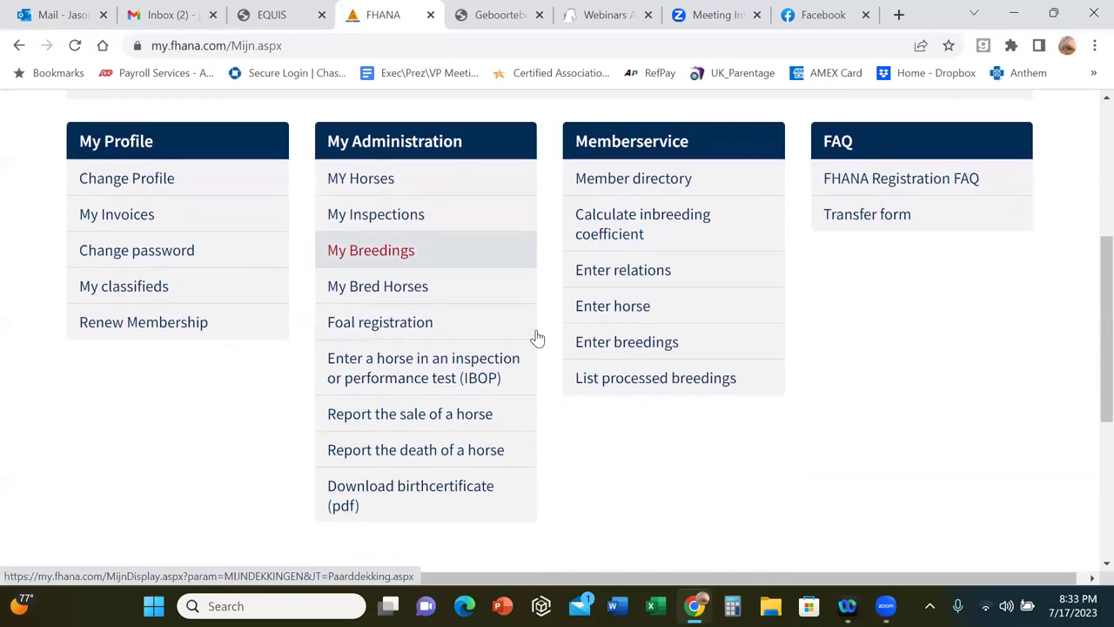
pyautogui.click(362, 214)
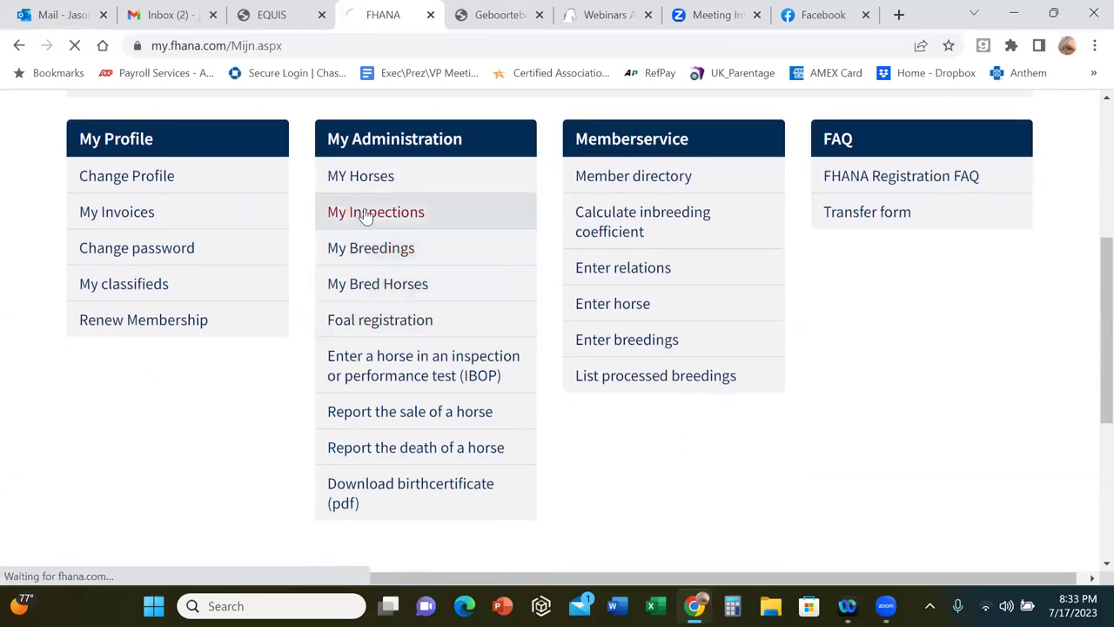
pyautogui.scroll(-1, 236, 403)
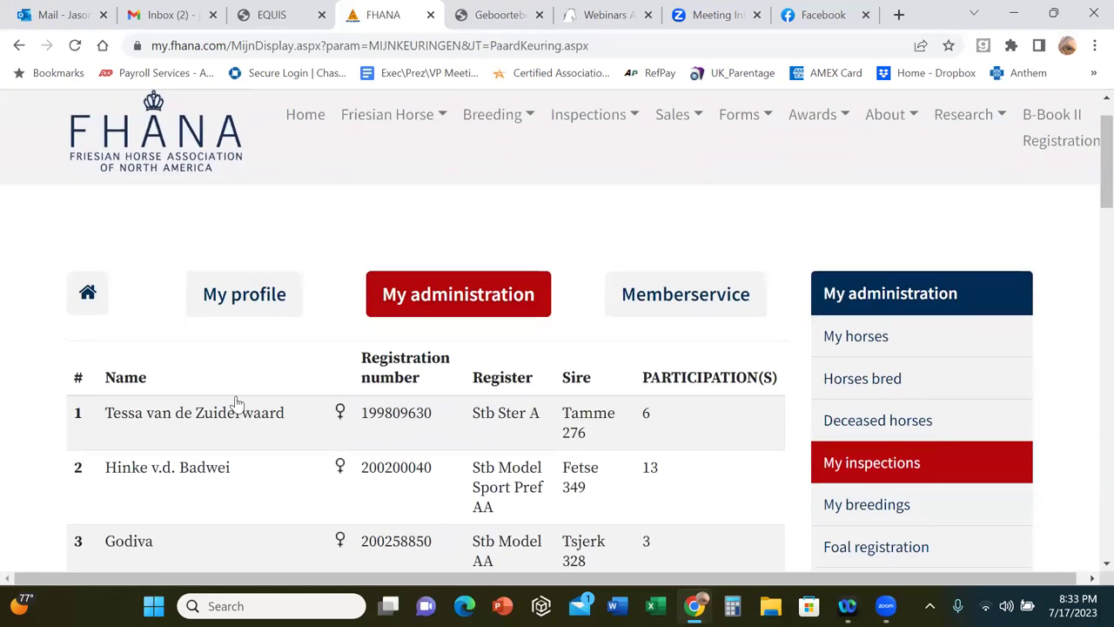
# Step: Open the inspection scores of Tessa van de Zuiderwaard and examine the 2007 IBOP driving test results
pyautogui.click(239, 409)
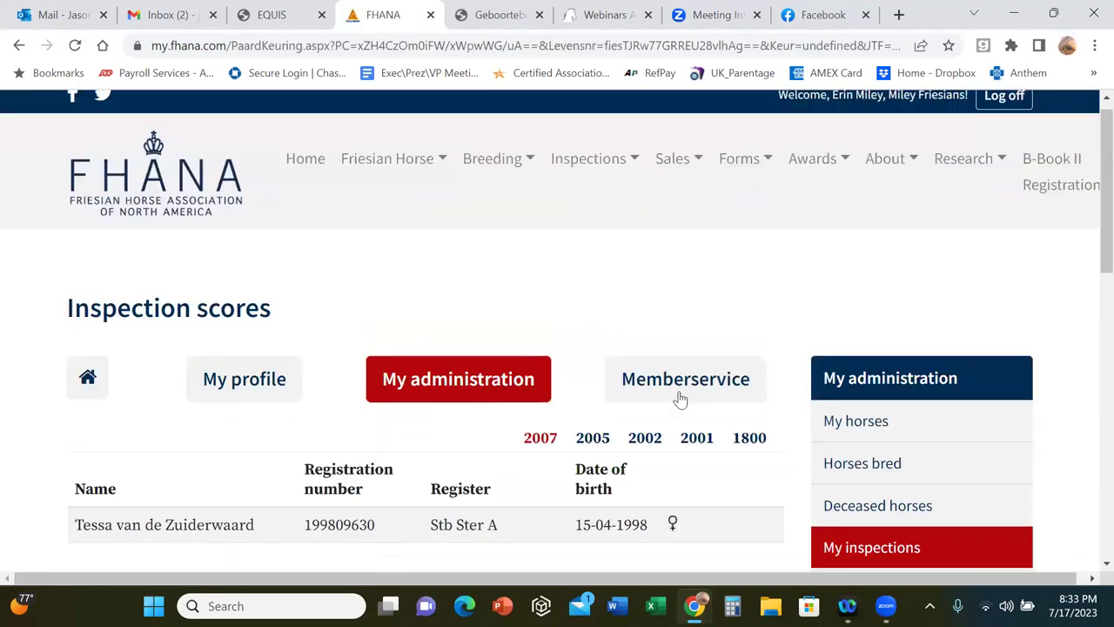
pyautogui.scroll(-4, 679, 398)
pyautogui.scroll(-2, 713, 391)
pyautogui.scroll(1, 716, 390)
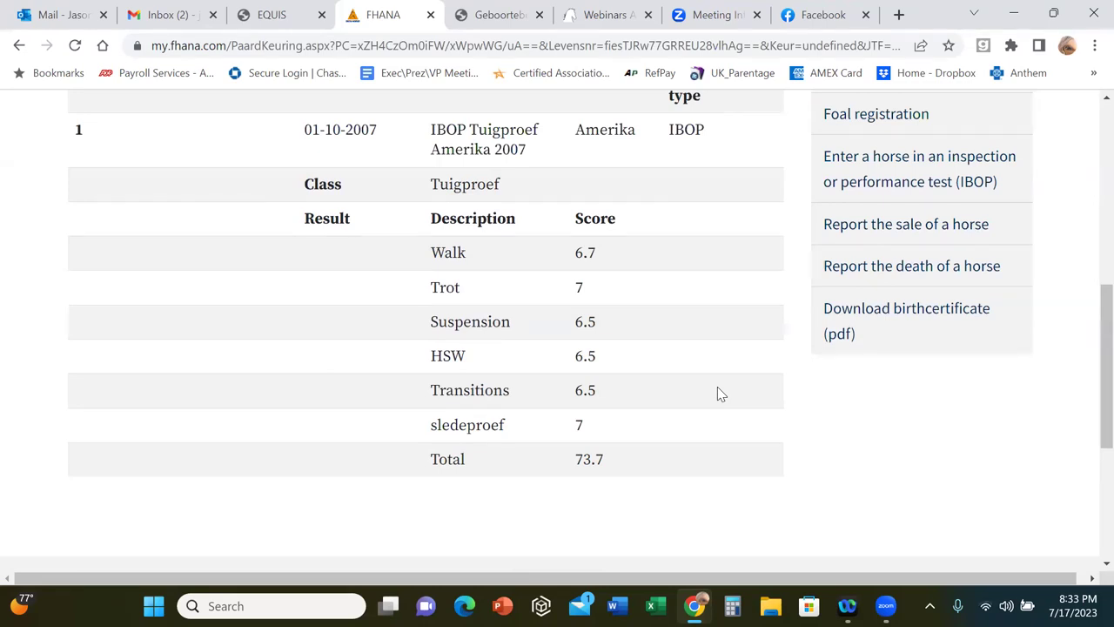
pyautogui.scroll(-3, 717, 393)
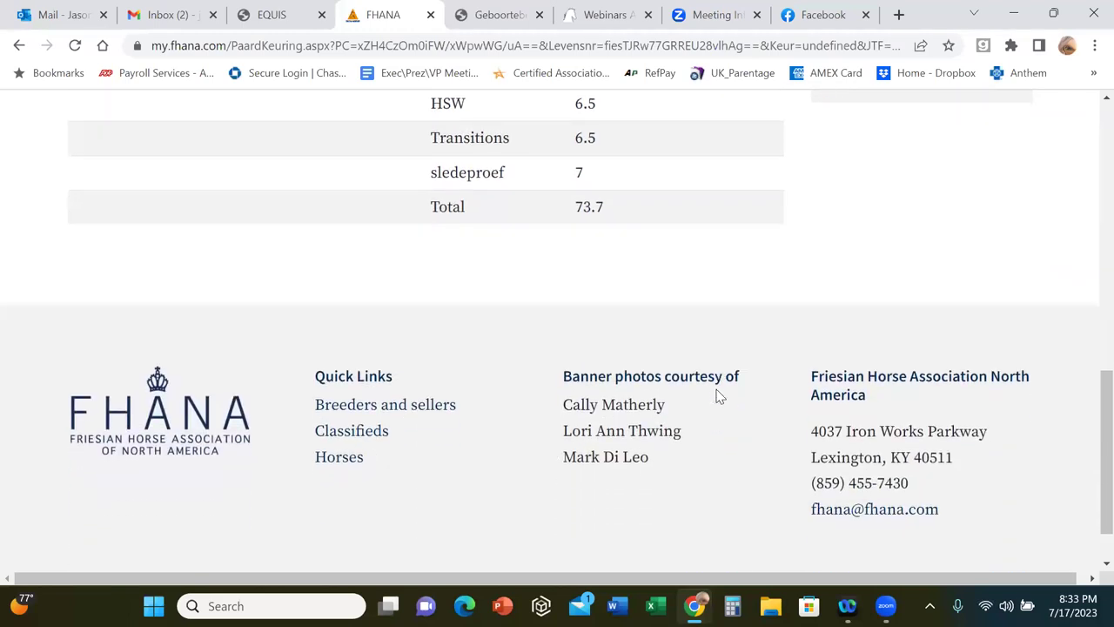
pyautogui.scroll(4, 717, 393)
pyautogui.scroll(2, 717, 394)
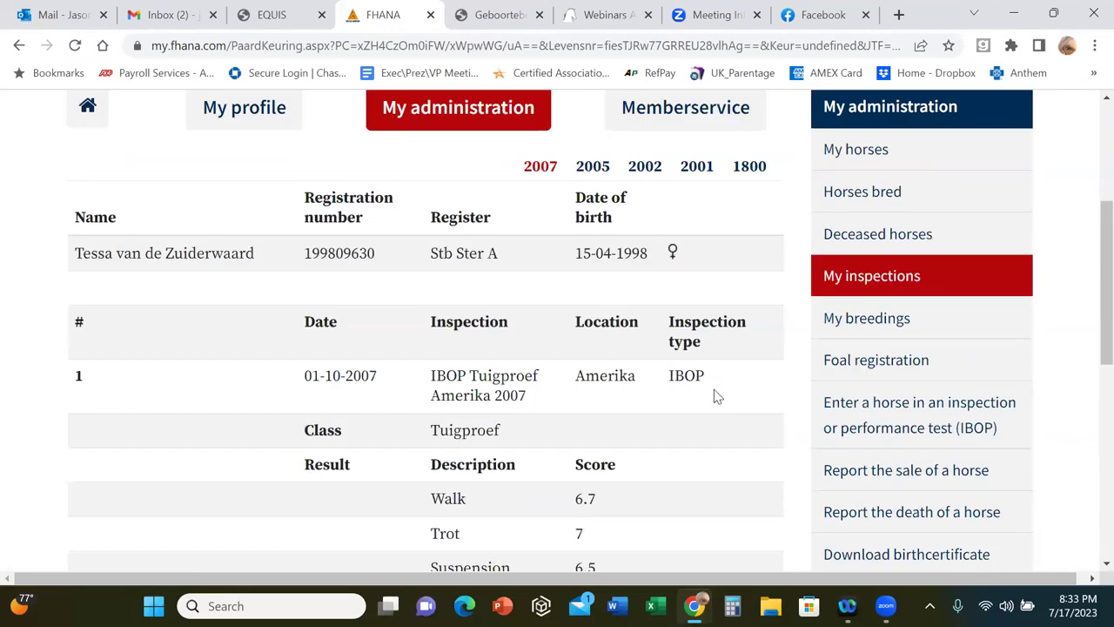
# Step: Show the mare's 2005 inspection and review its class, location, score and placing
pyautogui.click(591, 188)
pyautogui.scroll(-3, 657, 281)
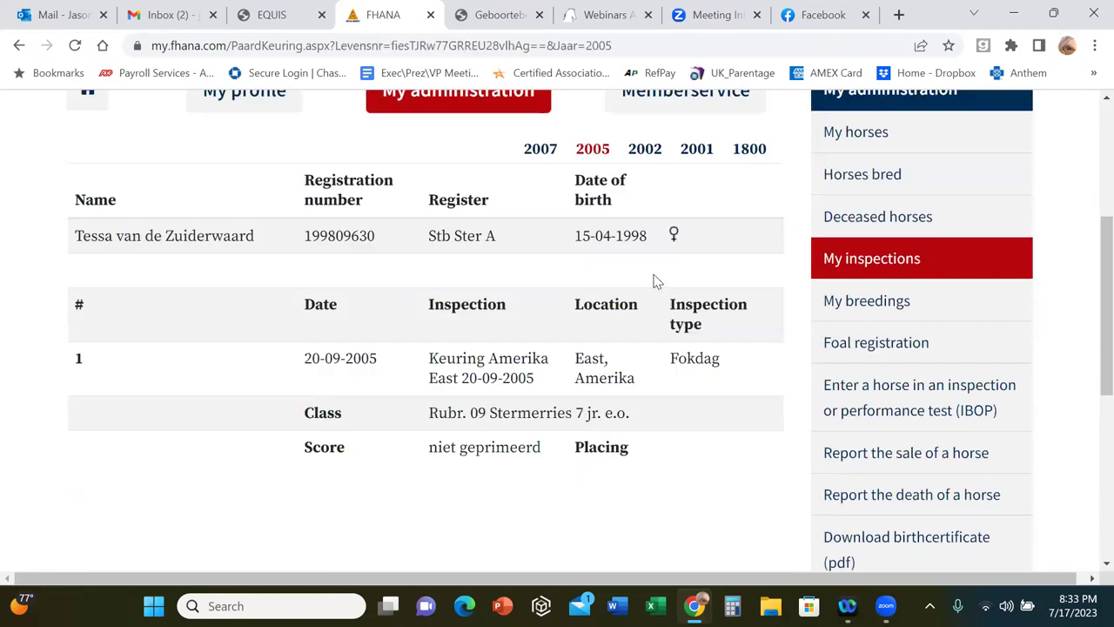
pyautogui.scroll(-3, 658, 284)
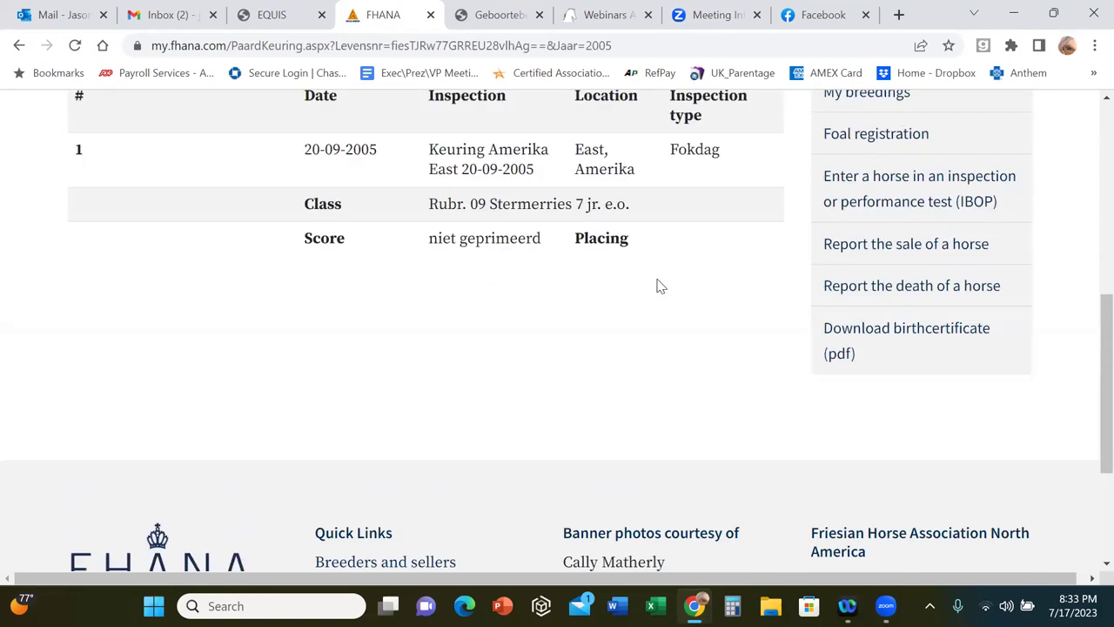
pyautogui.scroll(6, 658, 286)
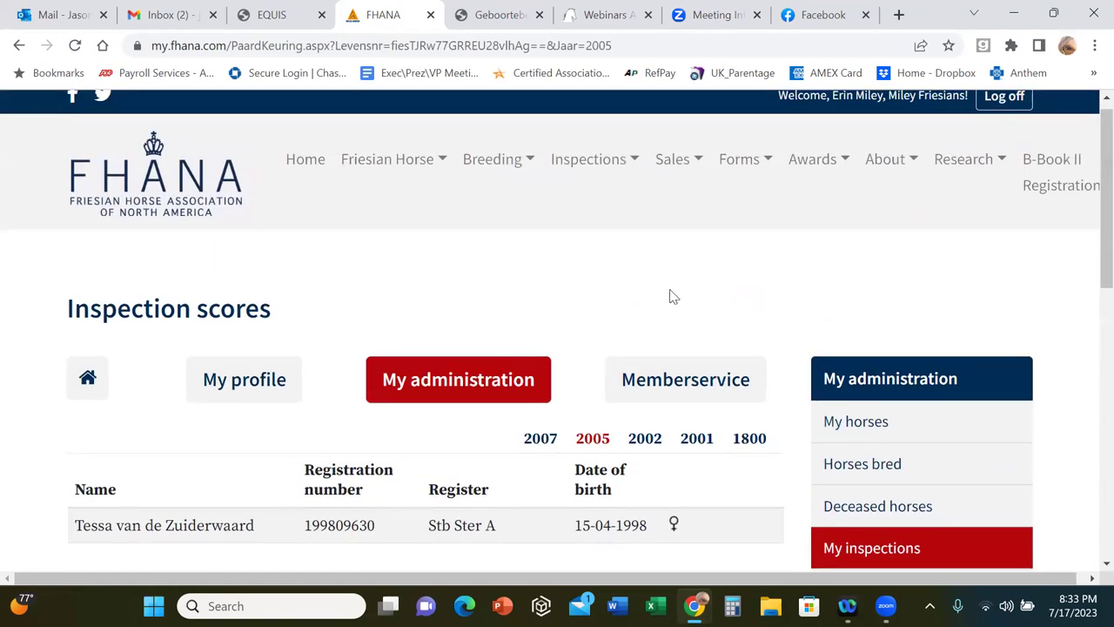
# Step: Show the mare's 2002 studbook inspection and review its class and premium
pyautogui.scroll(-2, 673, 297)
pyautogui.click(645, 268)
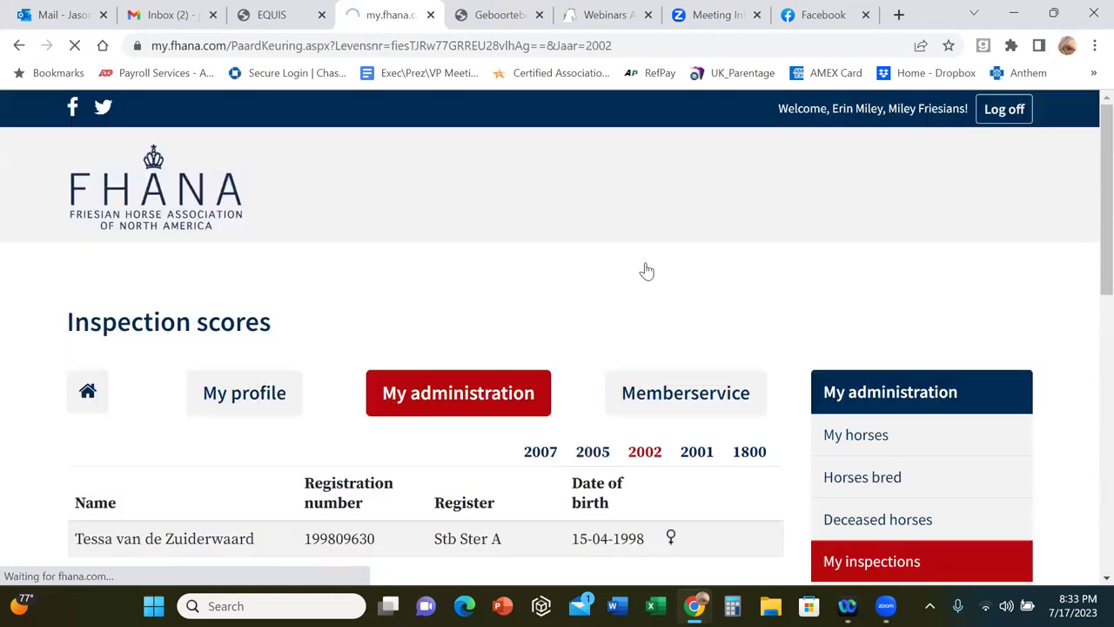
pyautogui.scroll(-5, 661, 336)
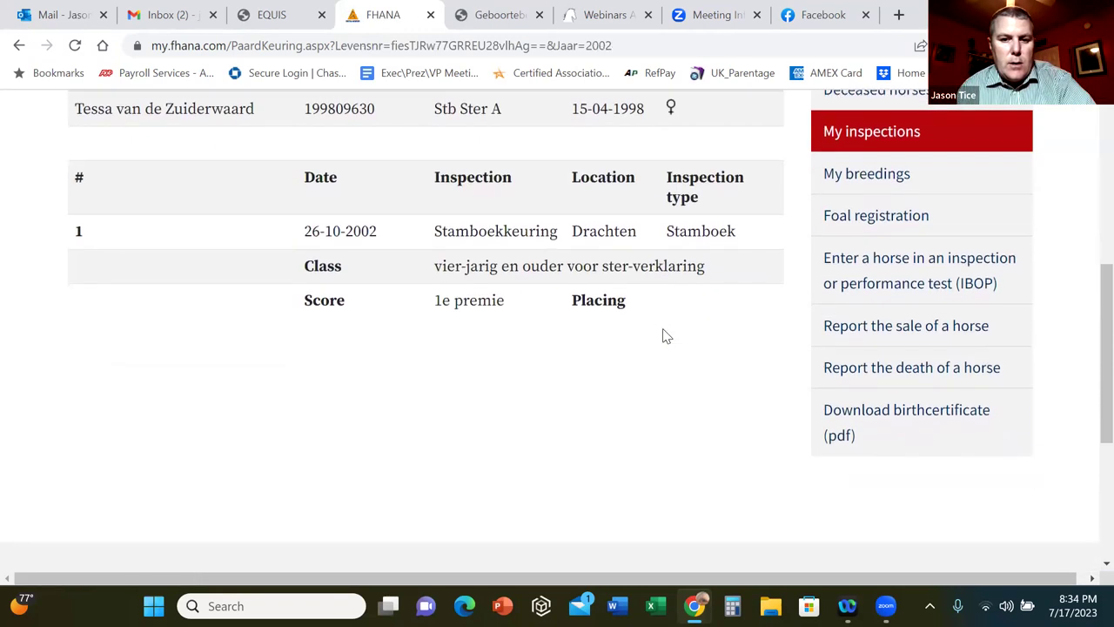
pyautogui.scroll(-1, 663, 335)
pyautogui.scroll(2, 664, 335)
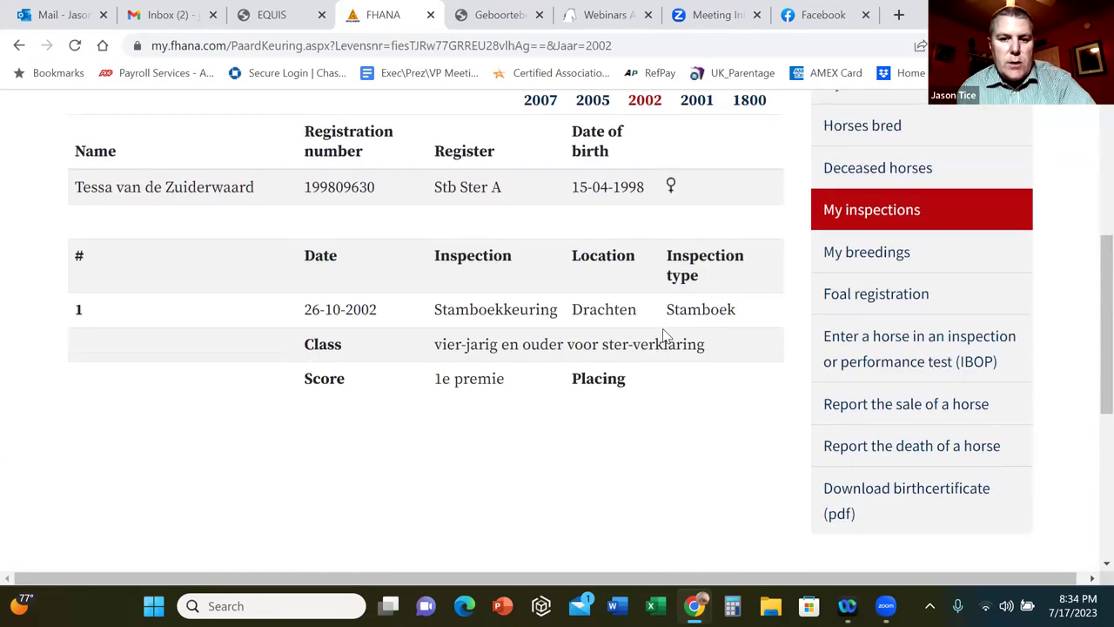
pyautogui.scroll(3, 662, 335)
# Step: Show the mare's 2001 inspection and examine its main scores and linear conformation scores
pyautogui.click(696, 347)
pyautogui.scroll(-2, 670, 340)
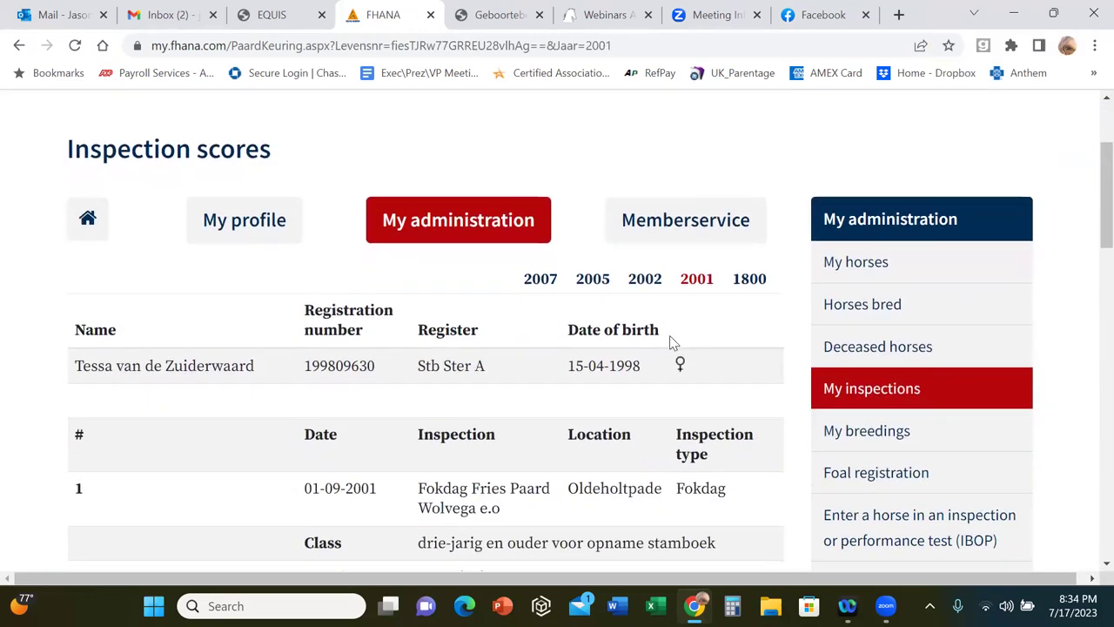
pyautogui.scroll(-4, 671, 340)
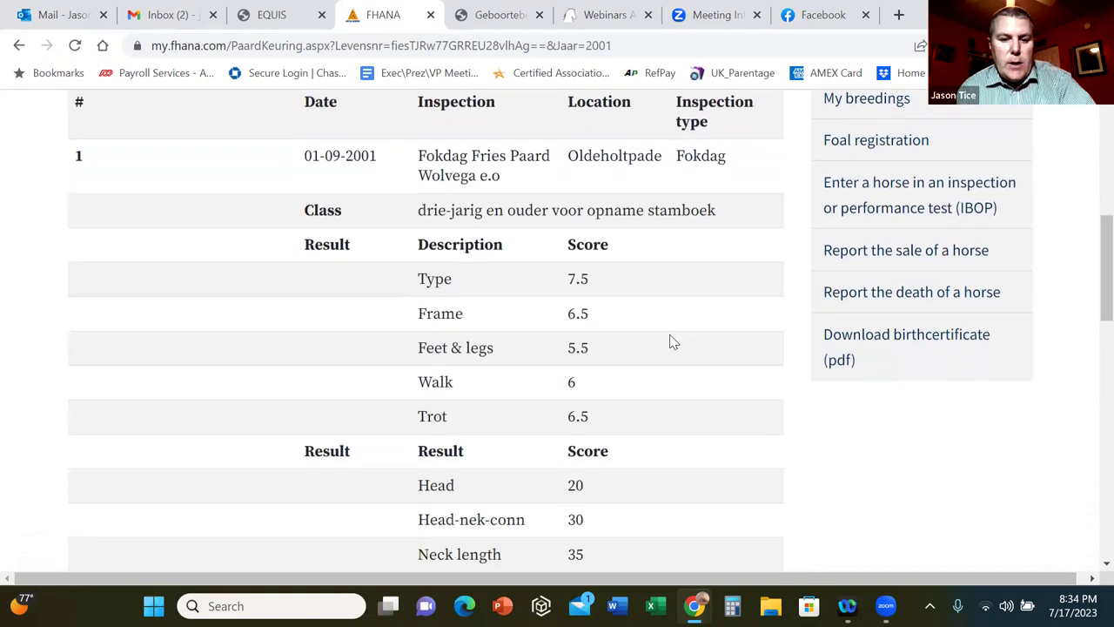
pyautogui.scroll(-4, 671, 341)
pyautogui.scroll(-1, 714, 343)
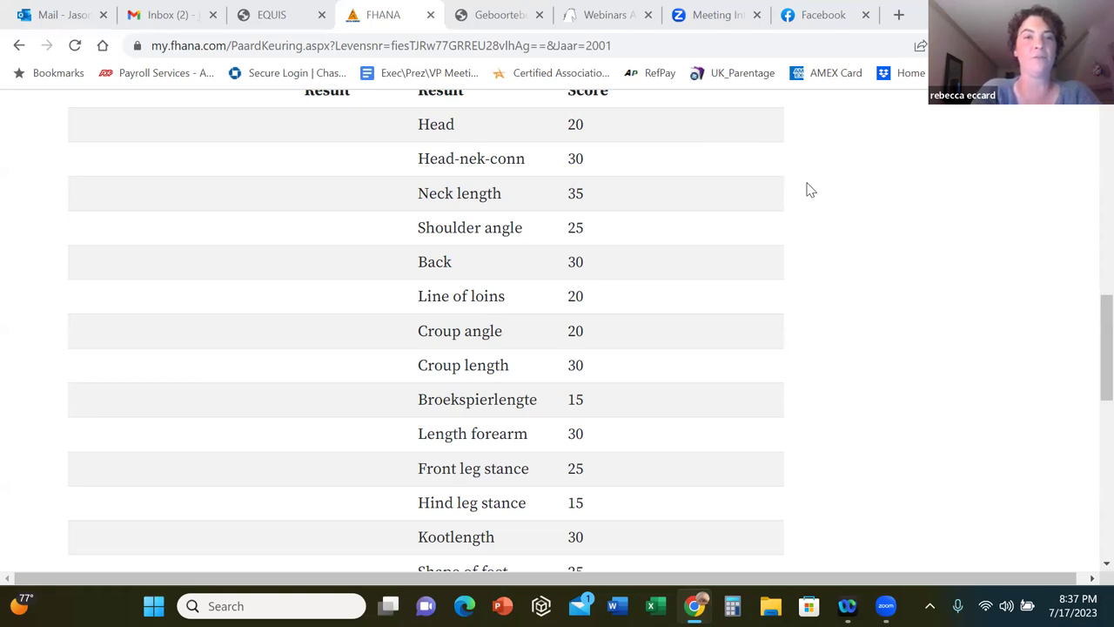
# Step: Switch to the FHANA website's webinars page and open the Committees page from the About section
pyautogui.click(613, 15)
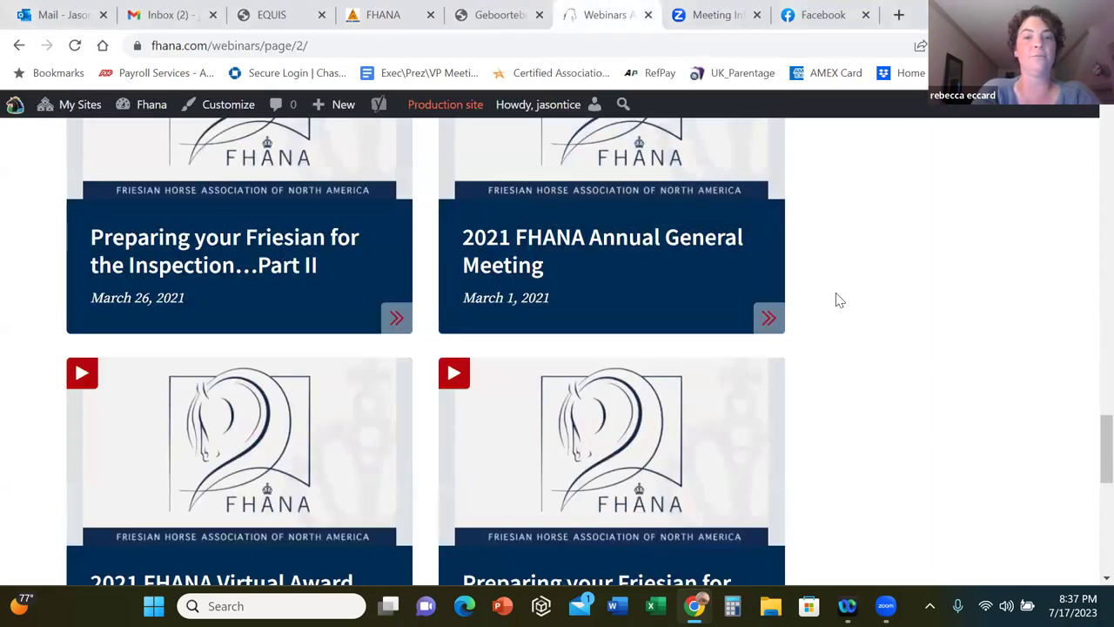
pyautogui.scroll(10, 835, 296)
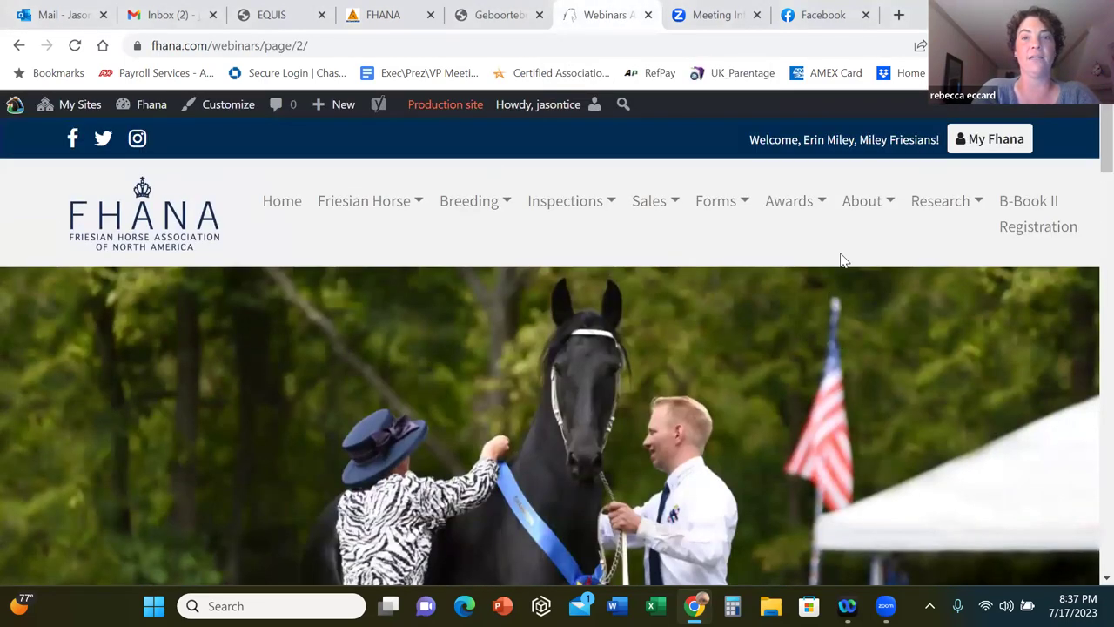
pyautogui.click(863, 204)
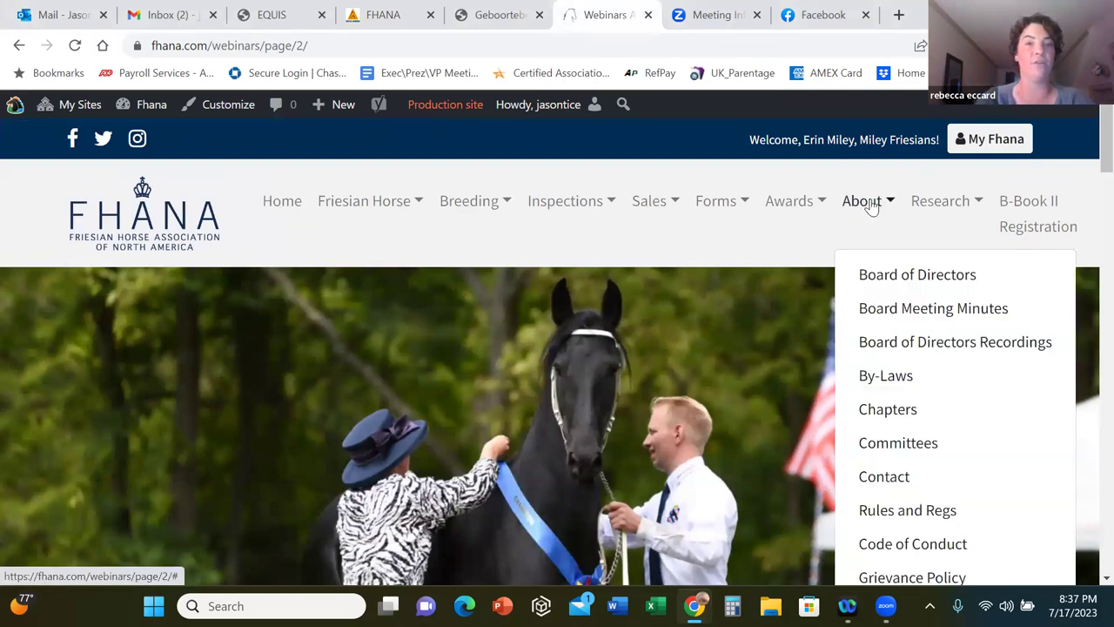
pyautogui.click(912, 442)
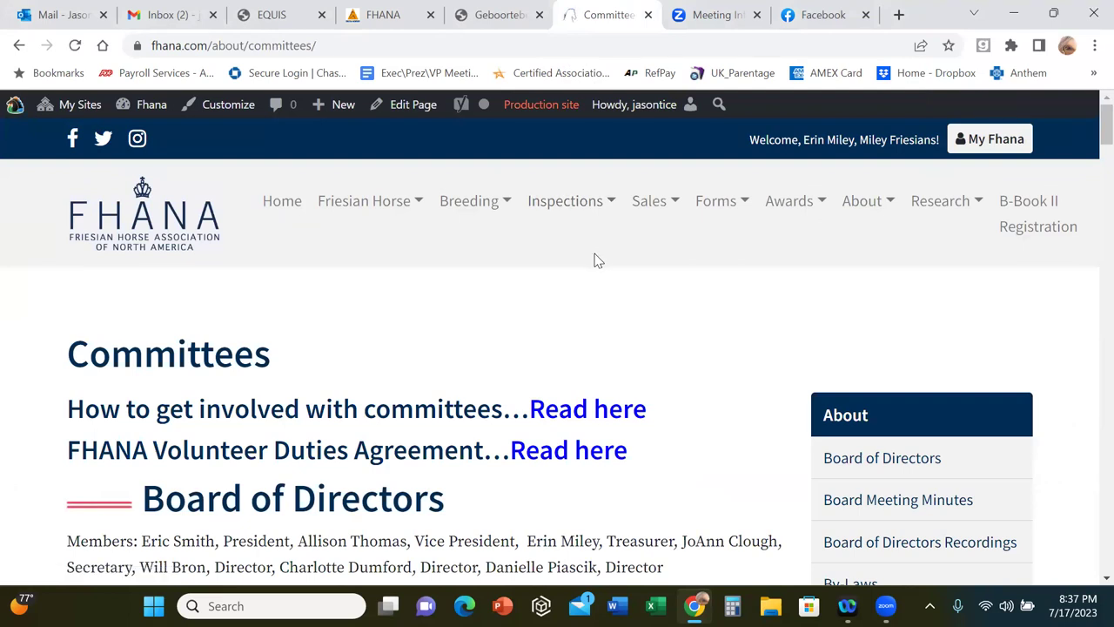
# Step: Check the inspection scores page briefly, return to the Committees page and point out the linked name of the Inspection Committee's chair
pyautogui.click(387, 19)
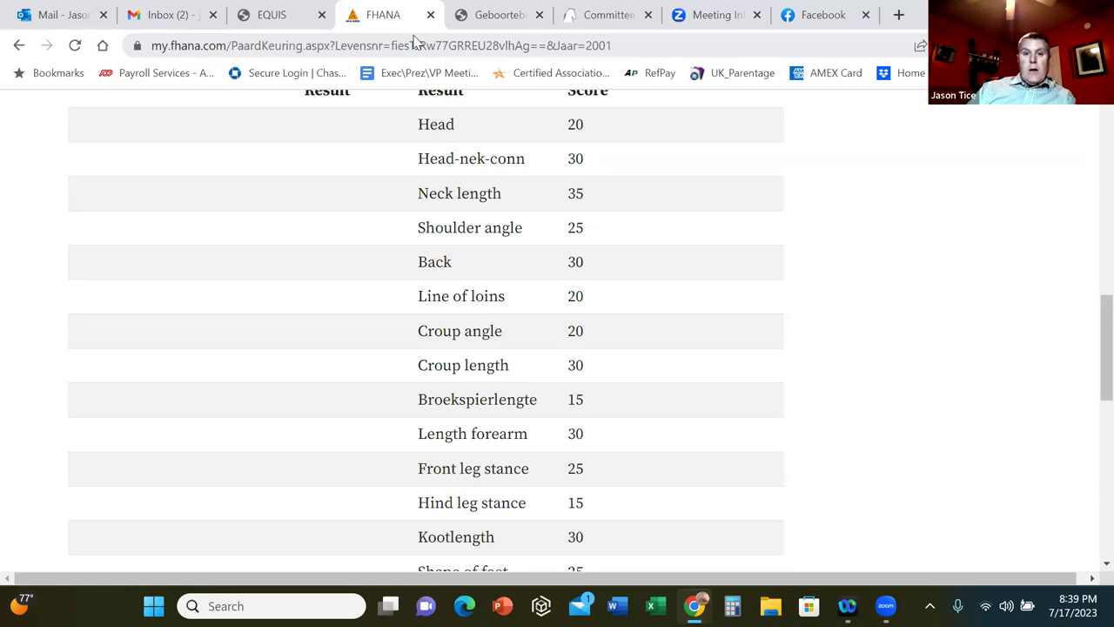
pyautogui.click(615, 17)
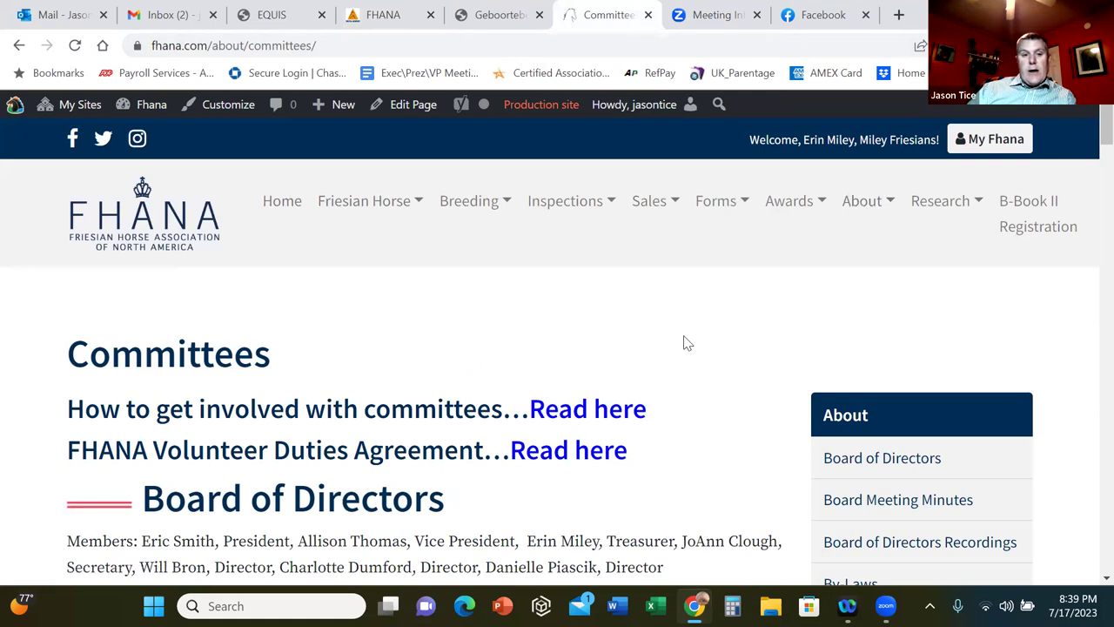
pyautogui.scroll(-3, 715, 315)
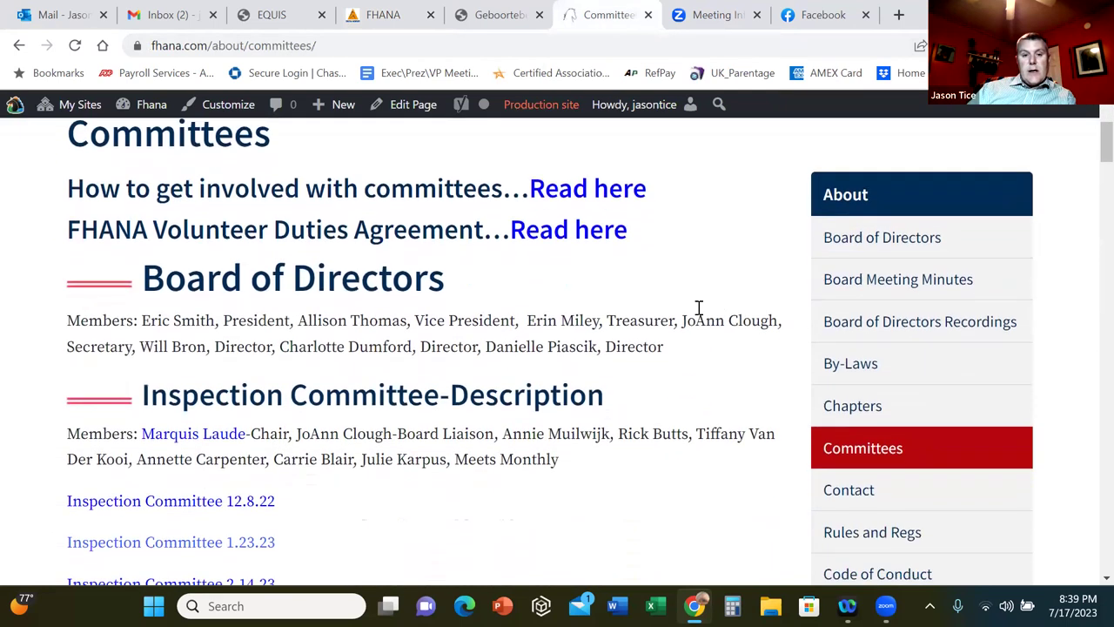
pyautogui.scroll(-1, 433, 249)
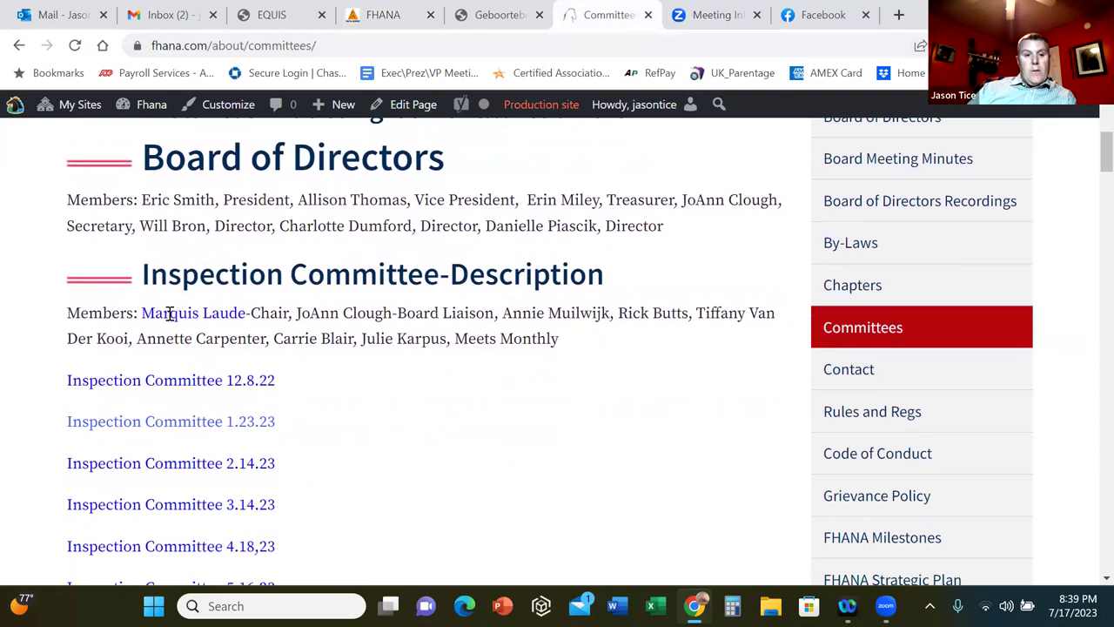
pyautogui.doubleClick(218, 313)
pyautogui.click(210, 313)
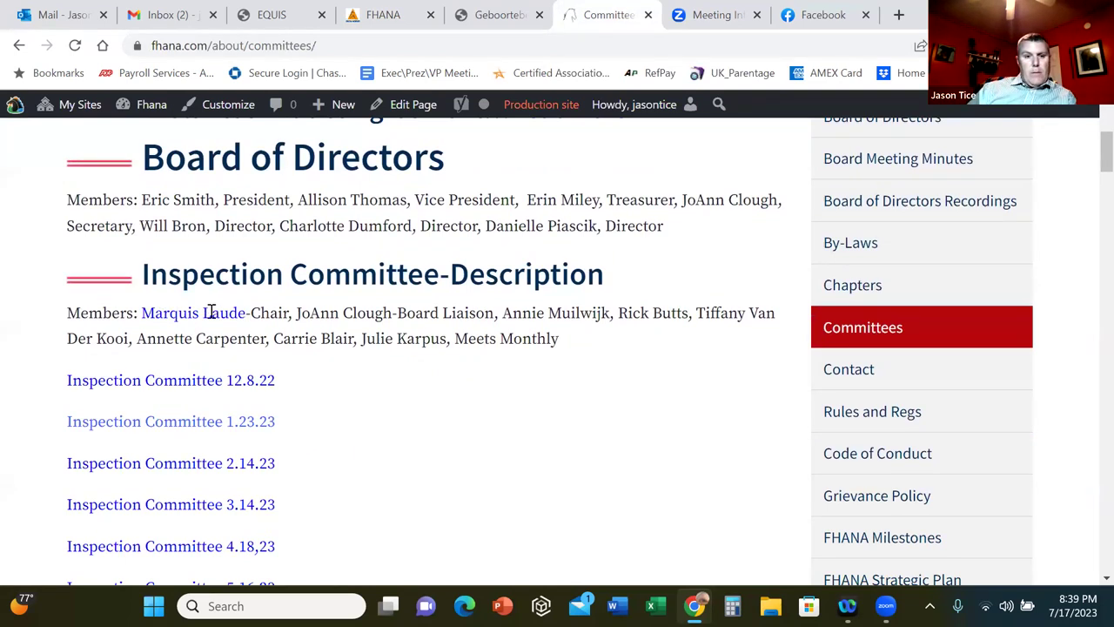
pyautogui.tripleClick(186, 313)
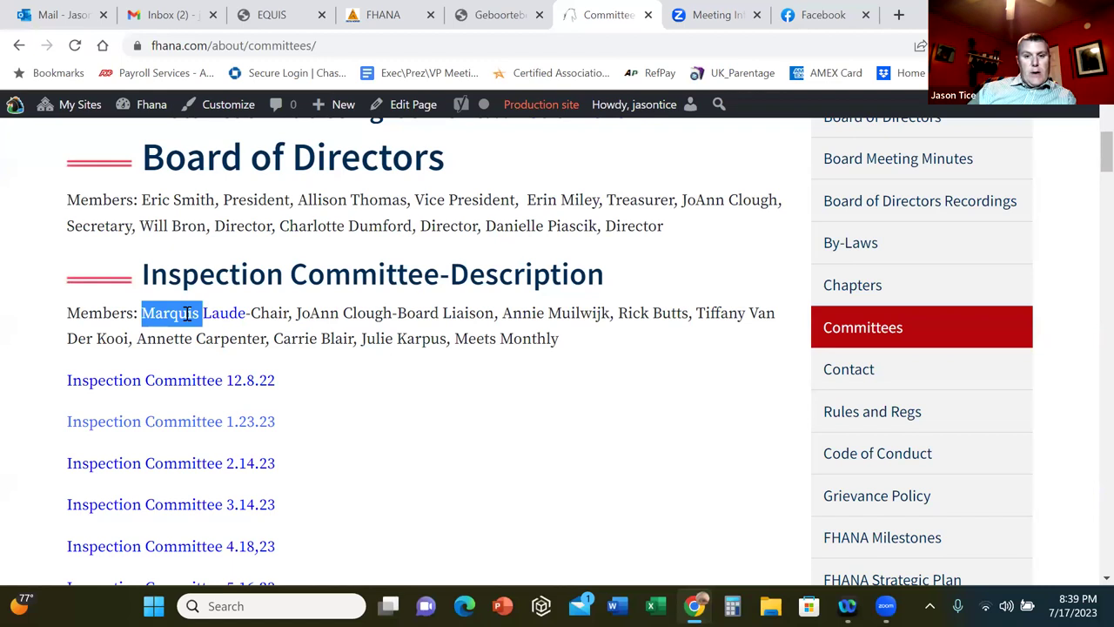
pyautogui.click(536, 467)
# Step: Review the Editorial Committee's members and minutes, pointing out its chair's linked name
pyautogui.scroll(-4, 485, 417)
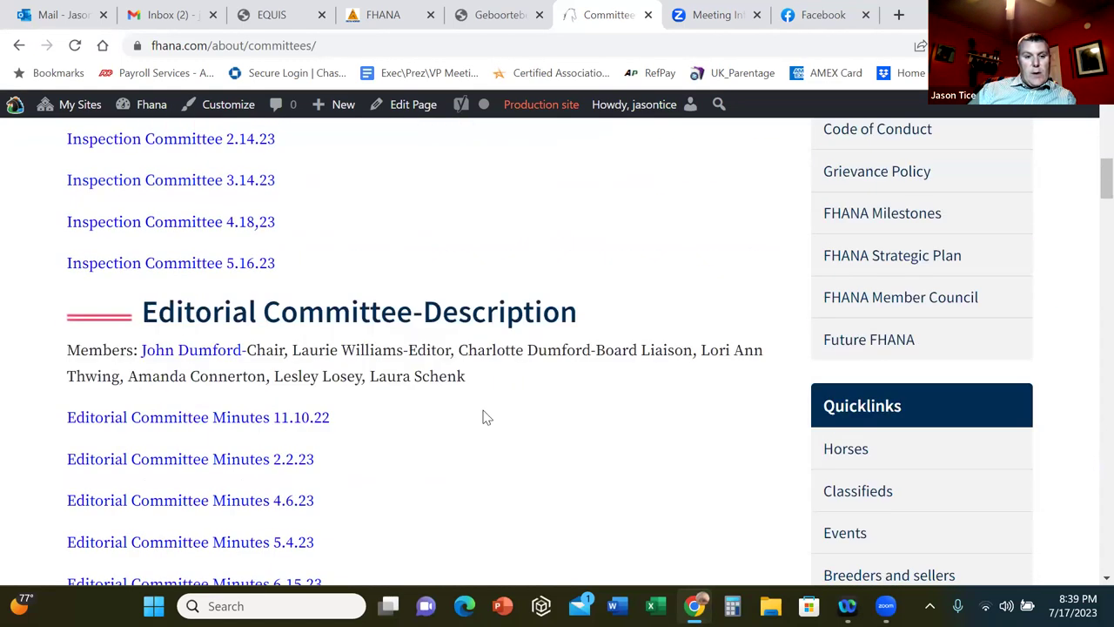
pyautogui.tripleClick(214, 328)
pyautogui.click(533, 424)
# Step: Look through the Marketing, Finance and Education Committee sections, pointing out the Finance Committee chair's linked name
pyautogui.scroll(-4, 533, 424)
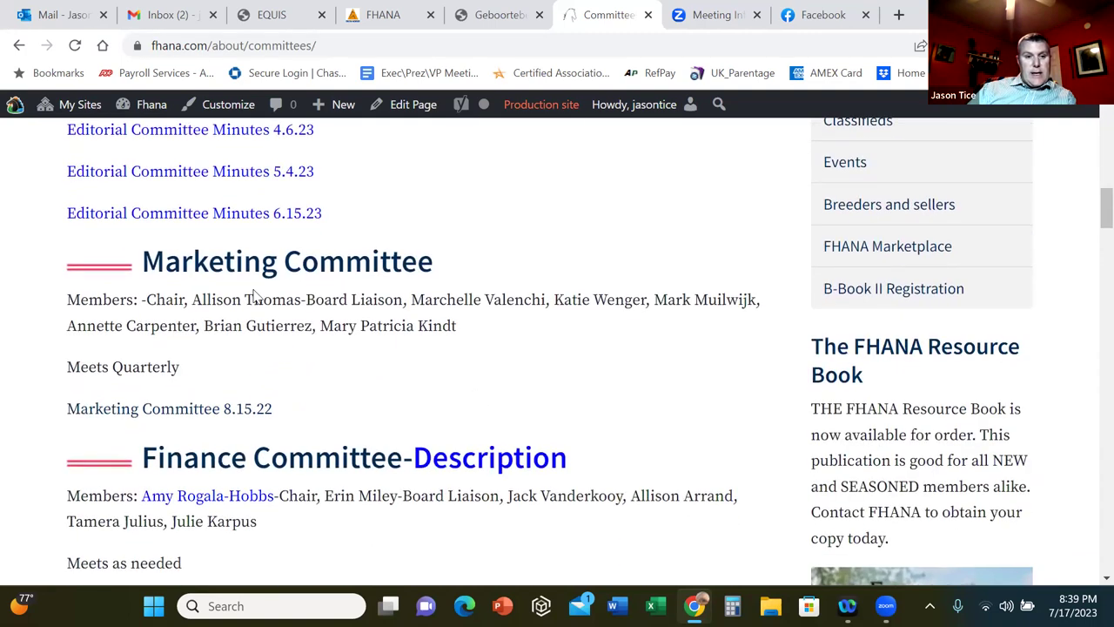
pyautogui.scroll(-1, 300, 401)
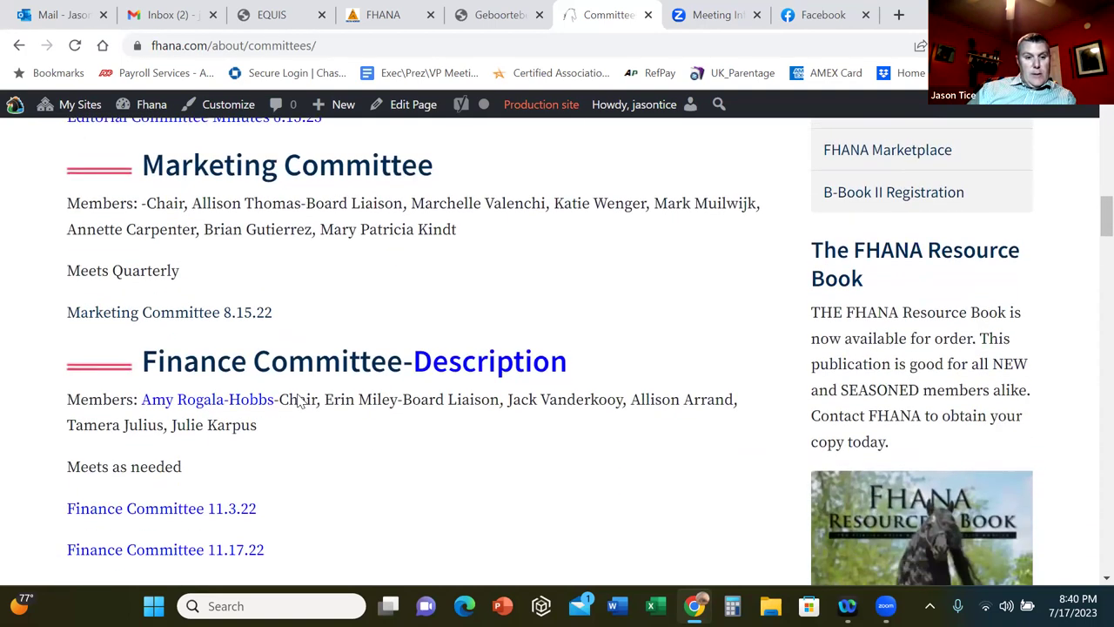
pyautogui.scroll(-1, 300, 401)
pyautogui.doubleClick(252, 324)
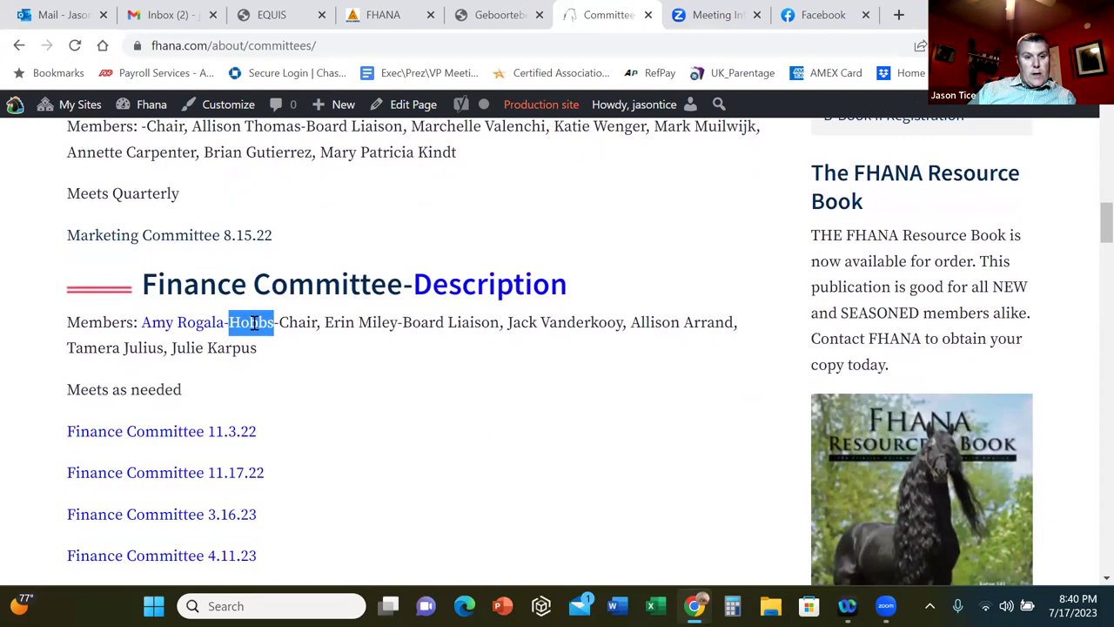
pyautogui.click(364, 391)
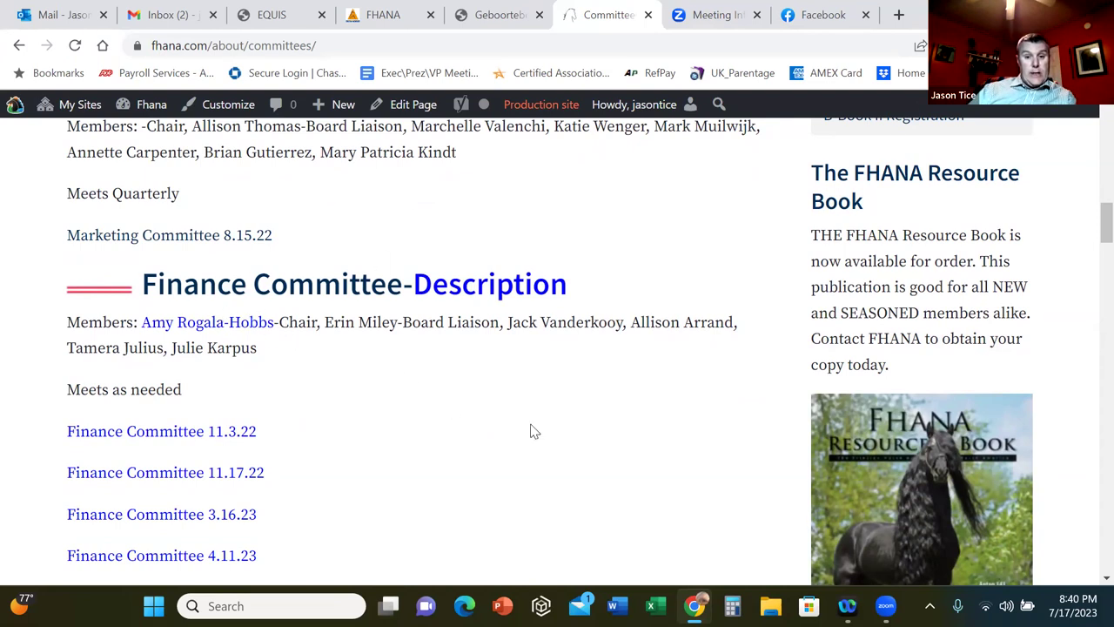
pyautogui.scroll(-3, 533, 431)
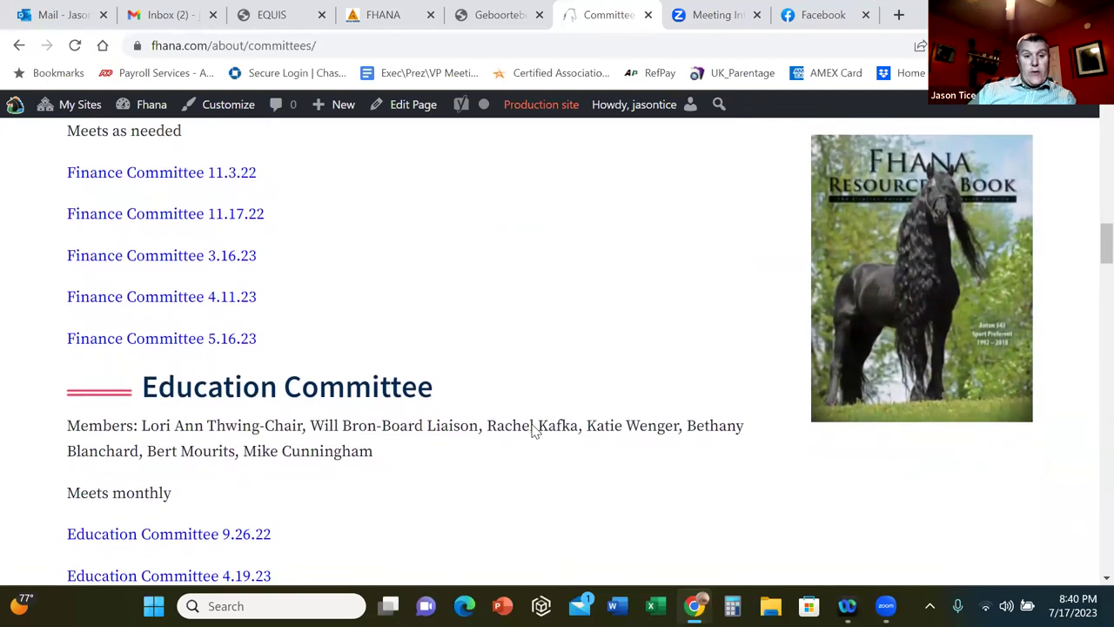